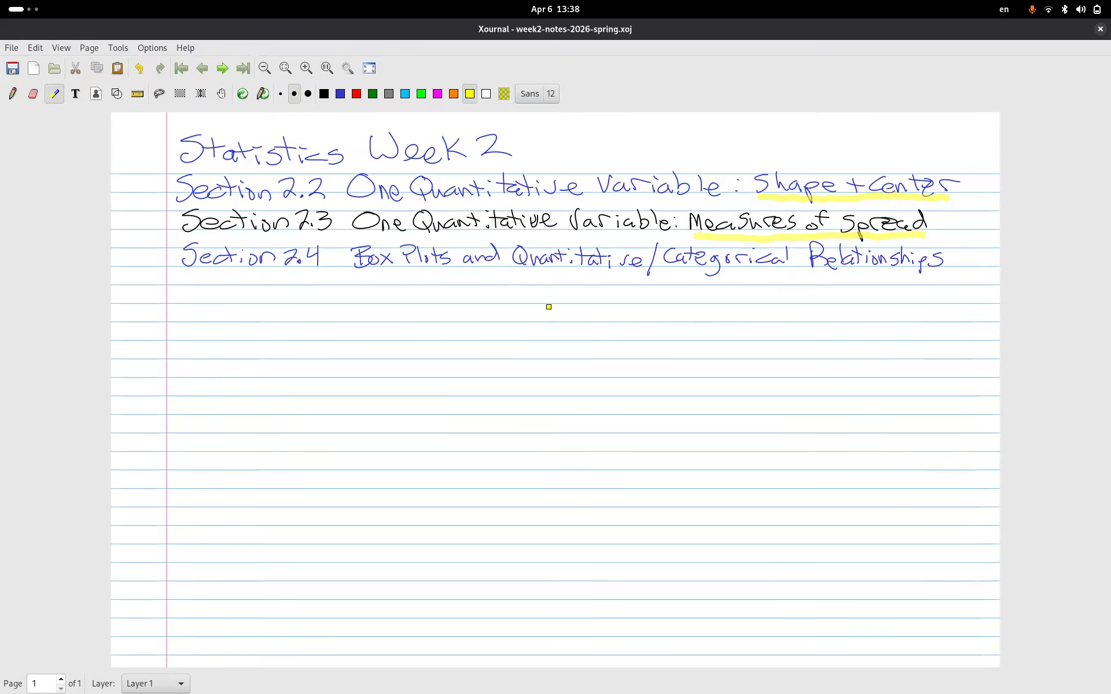
- Highlight Quantitative and Box Plots in yellow on the Section 2.4 line, then choose the blue pen colour
{"action": "left_click_drag", "start_coordinate": [524, 269], "coordinate": [793, 276]}
{"action": "left_click_drag", "start_coordinate": [357, 273], "coordinate": [452, 272]}
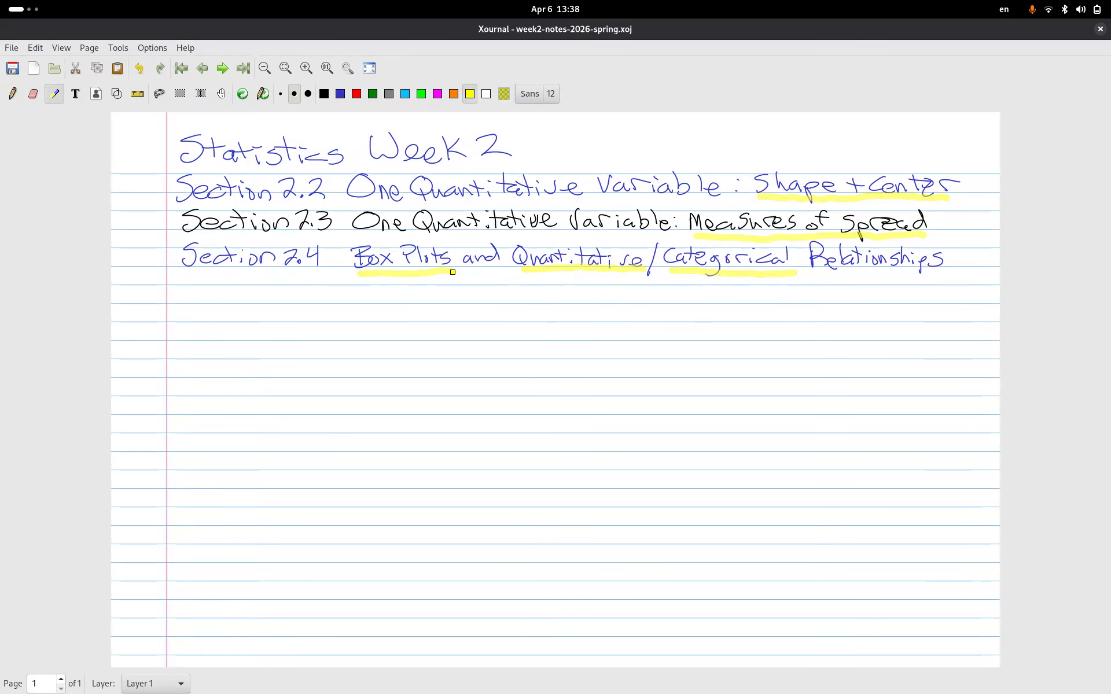
{"action": "left_click", "coordinate": [342, 94]}
- Bring the Firefox course window forward and open the STAT243Z Useful Websites page from the course home
{"action": "mouse_move", "coordinate": [1, 3]}
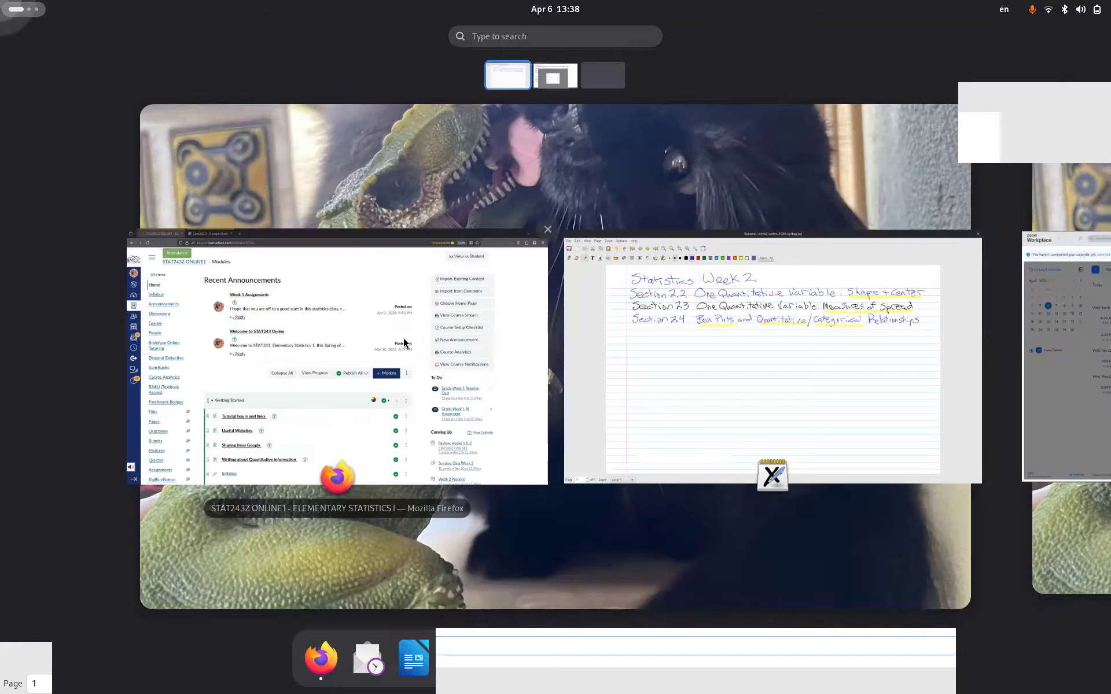
{"action": "left_click", "coordinate": [329, 303]}
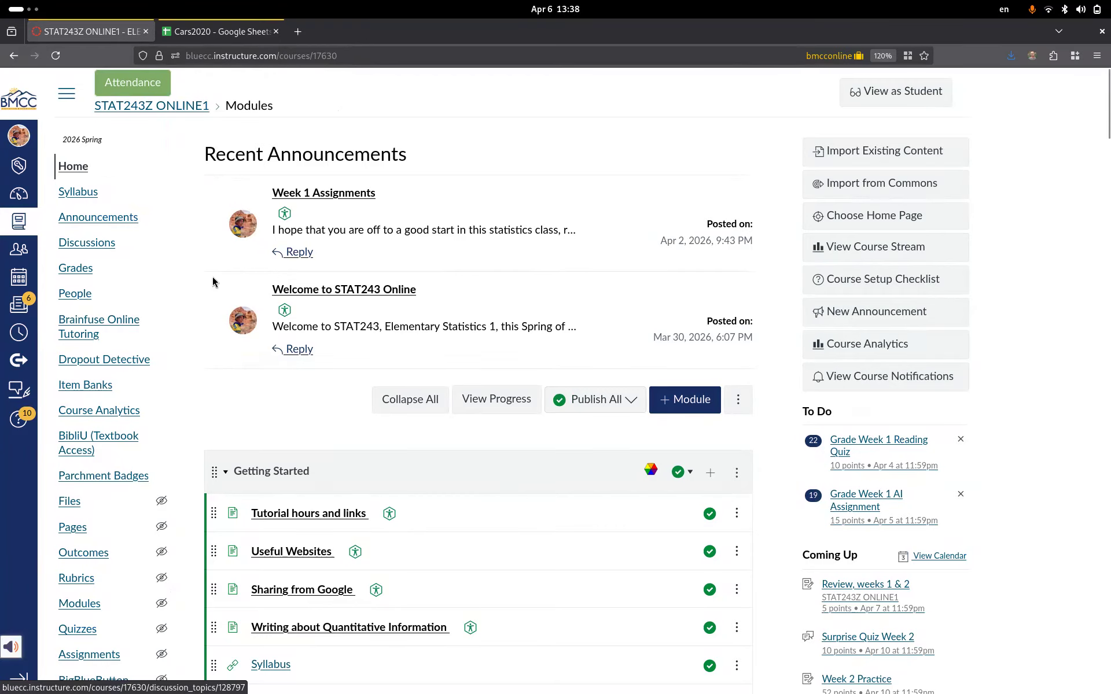
{"action": "scroll", "coordinate": [284, 381], "scroll_direction": "down", "scroll_amount": 2}
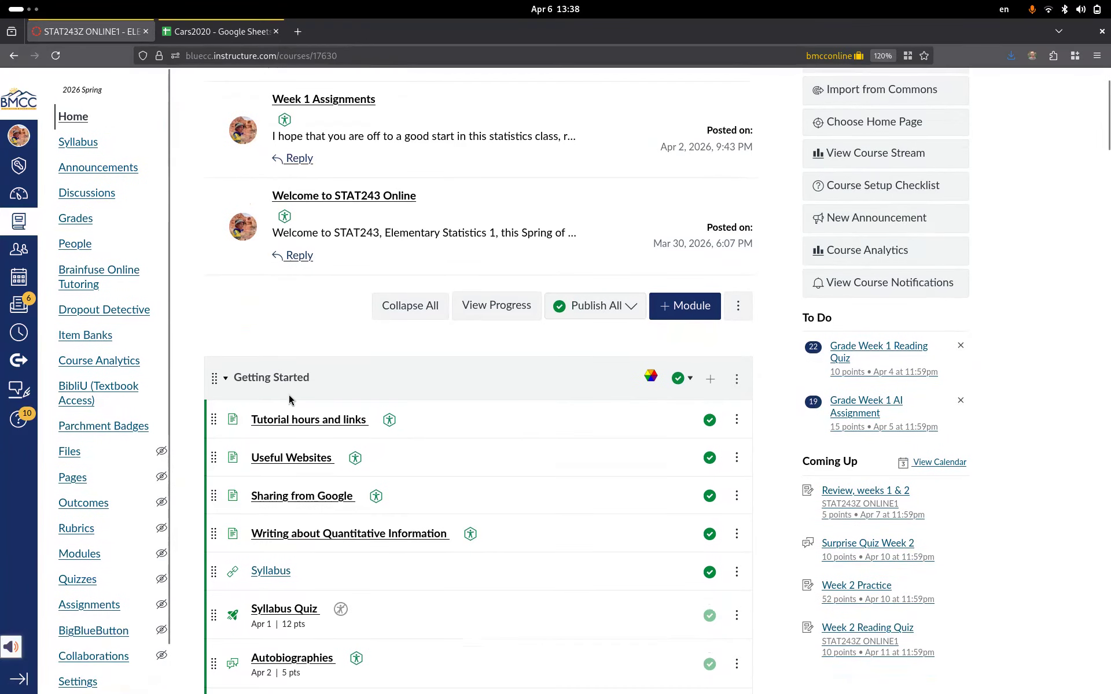
{"action": "left_click", "coordinate": [288, 459]}
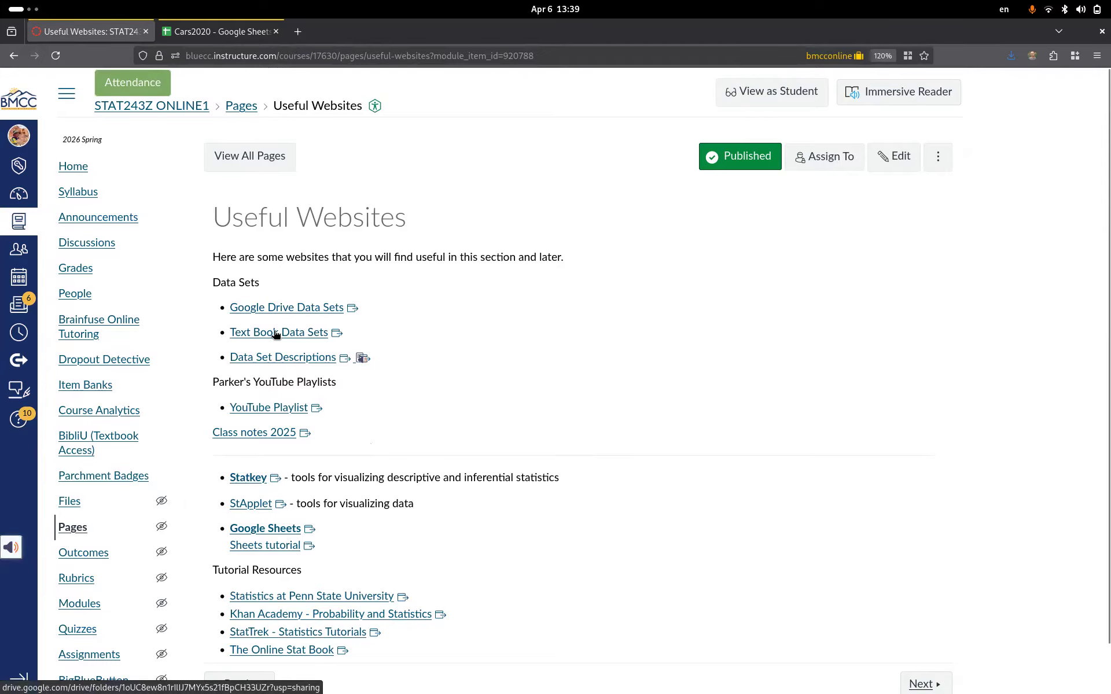
- Open StatKey at 133% zoom and load Cars-4e (Braking Distance) under One Quantitative Variable
{"action": "left_click", "coordinate": [248, 478]}
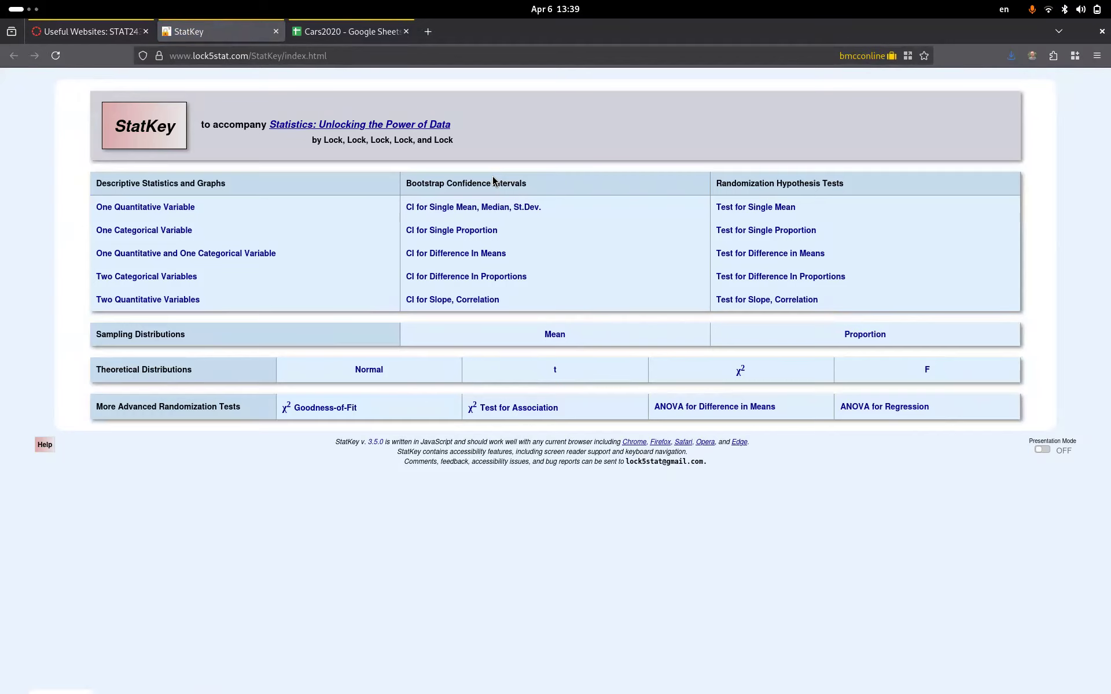
{"action": "key", "text": "ctrl+plus"}
{"action": "key", "text": "ctrl+plus"}
{"action": "key", "text": "ctrl+plus"}
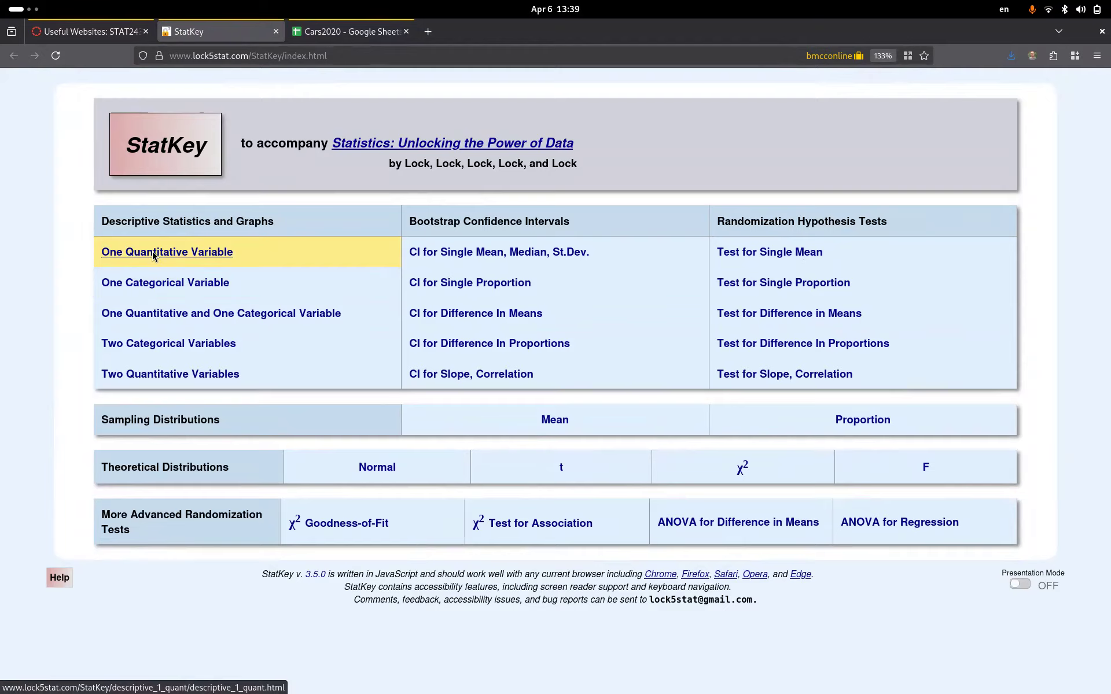
{"action": "left_click", "coordinate": [153, 255]}
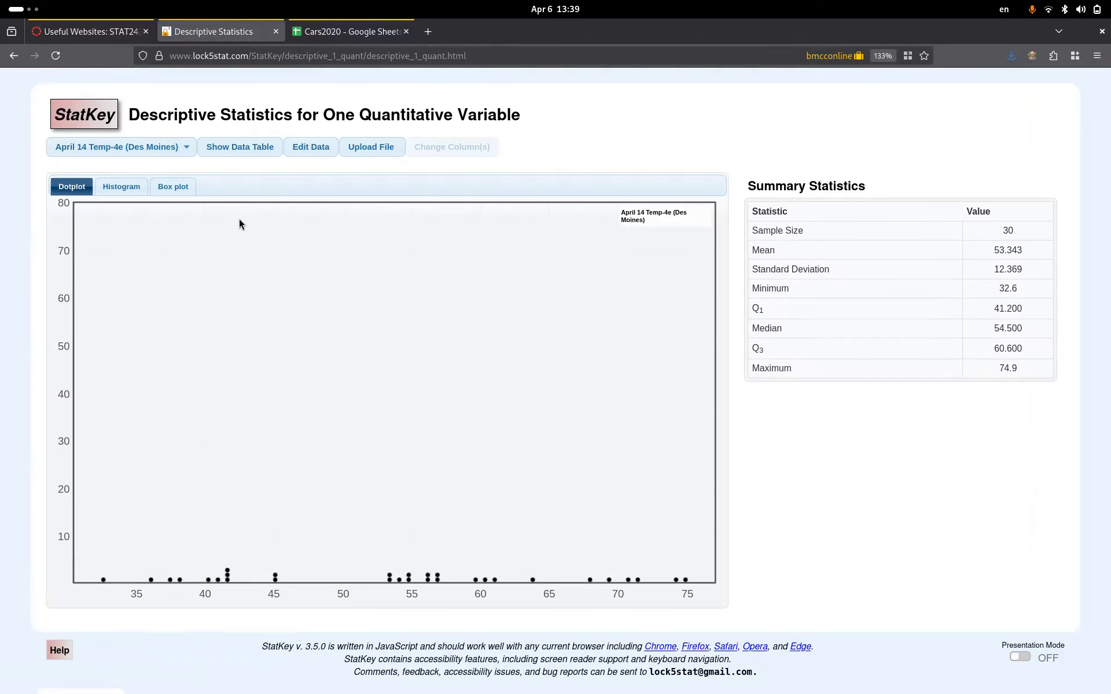
{"action": "left_click", "coordinate": [148, 150]}
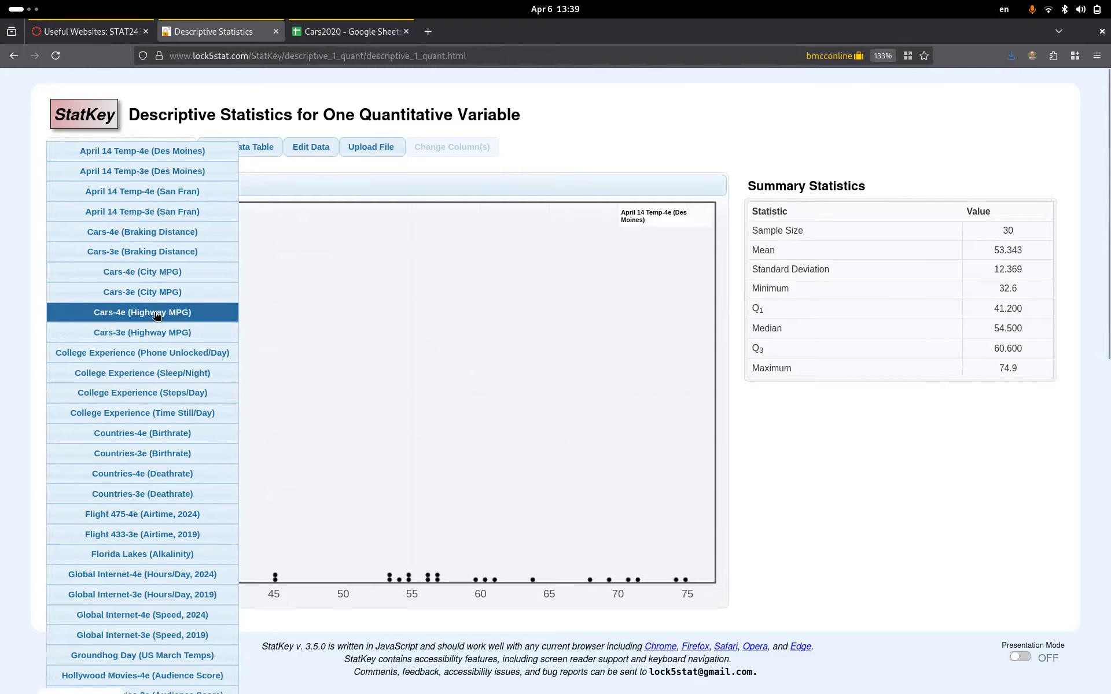
{"action": "left_click", "coordinate": [135, 232]}
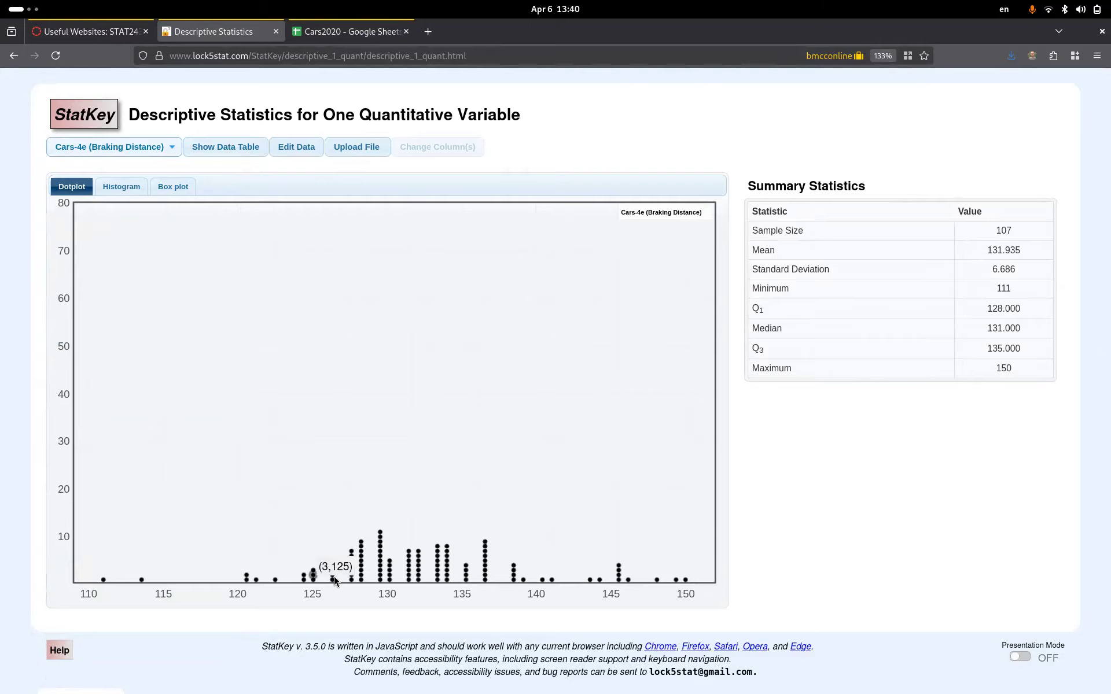
- View the individual braking distance values in the data table, then close it
{"action": "mouse_move", "coordinate": [479, 569]}
{"action": "left_click", "coordinate": [235, 146]}
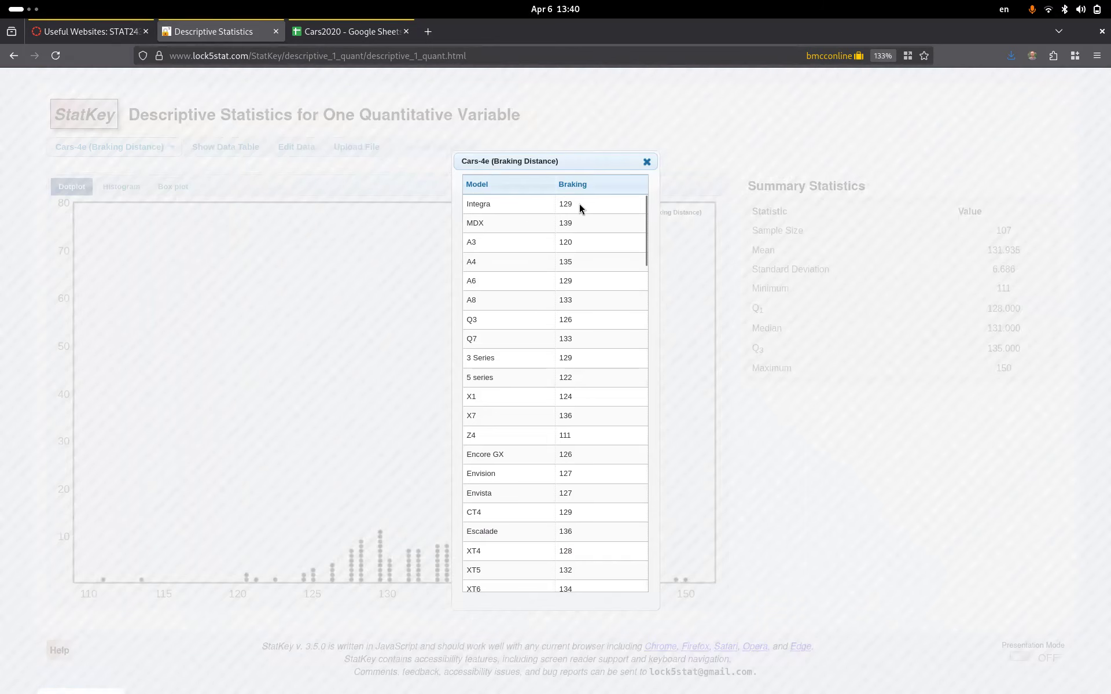
{"action": "left_click", "coordinate": [647, 161]}
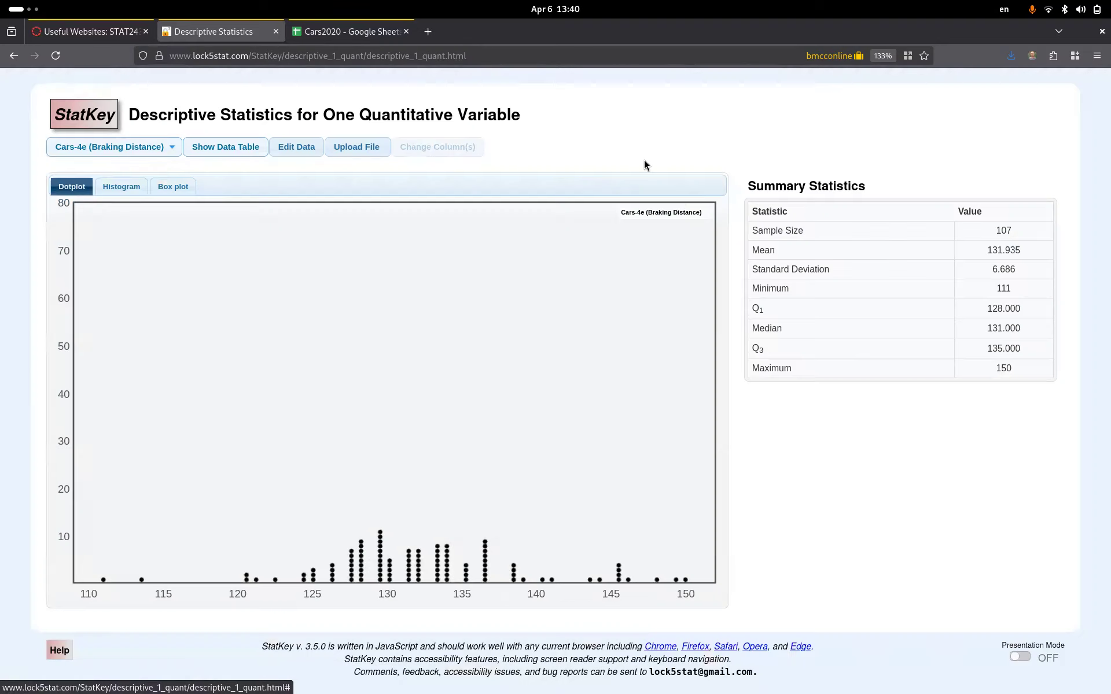
- Scroll the Data Set Descriptions PDF to the Cars2020 entry, then reshow StatKey's braking data table
{"action": "left_click", "coordinate": [74, 36]}
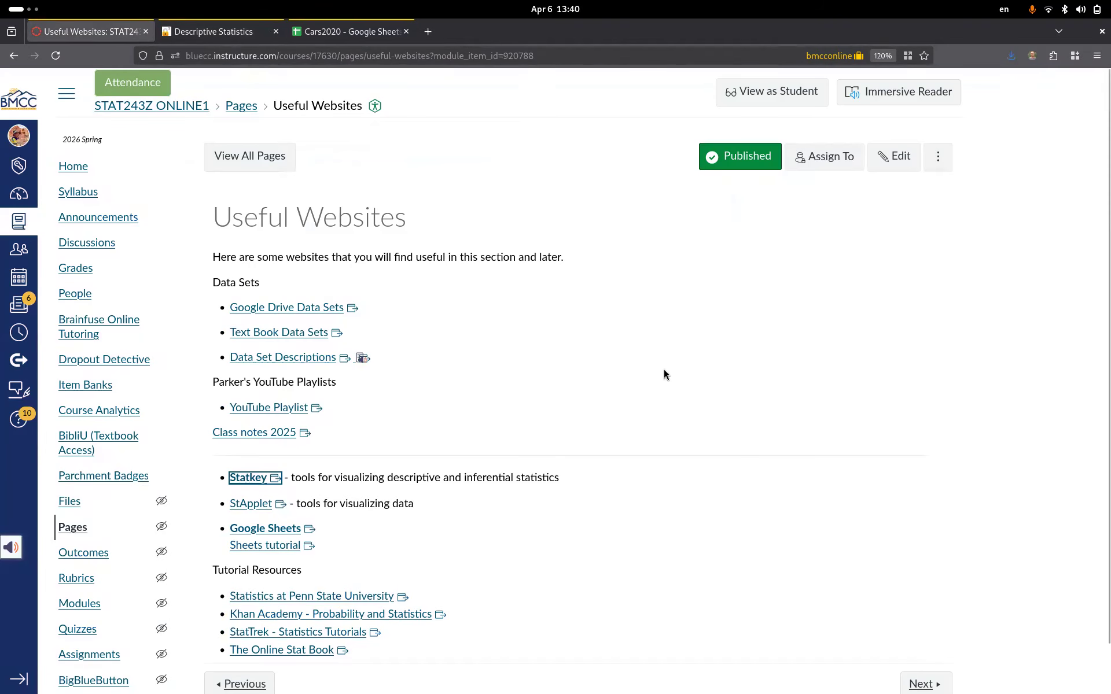
{"action": "left_click", "coordinate": [287, 358]}
{"action": "scroll", "coordinate": [655, 294], "scroll_direction": "down", "scroll_amount": 3}
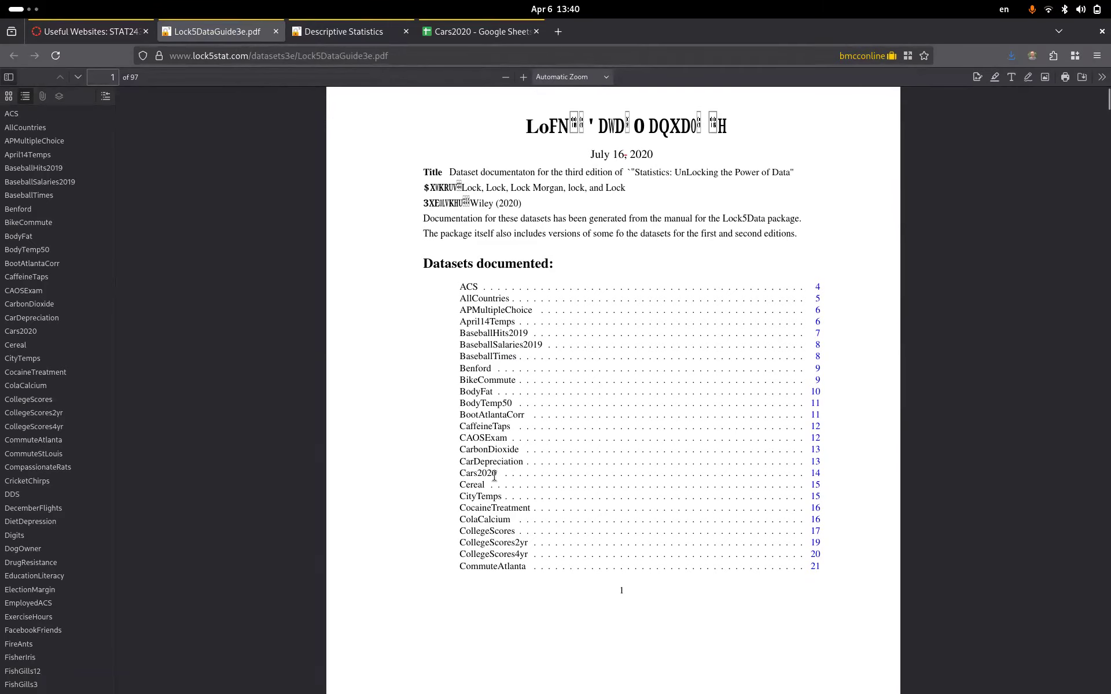
{"action": "left_click", "coordinate": [821, 478]}
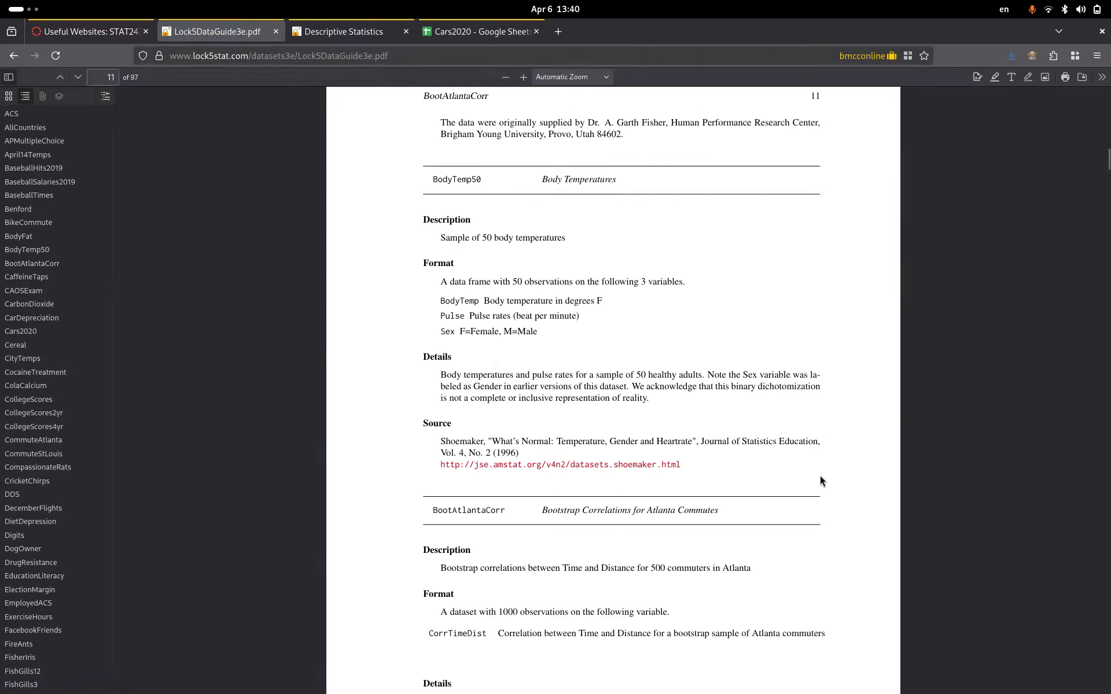
{"action": "scroll", "coordinate": [712, 436], "scroll_direction": "down", "scroll_amount": 10}
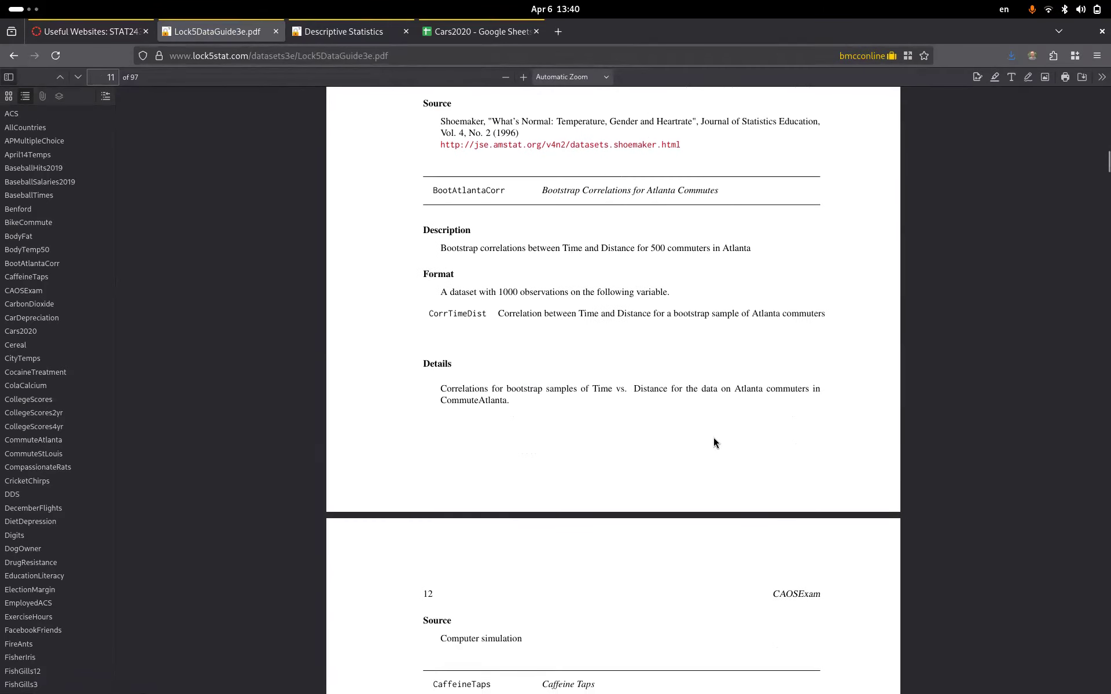
{"action": "scroll", "coordinate": [713, 442], "scroll_direction": "down", "scroll_amount": 18}
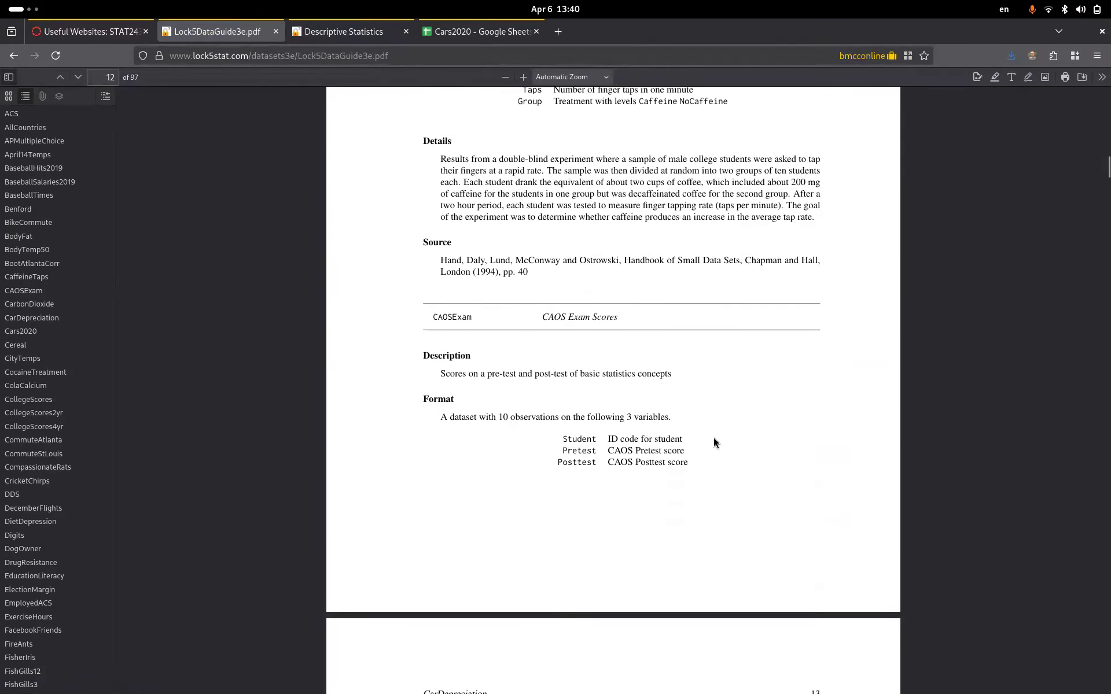
{"action": "scroll", "coordinate": [713, 437], "scroll_direction": "down", "scroll_amount": 11}
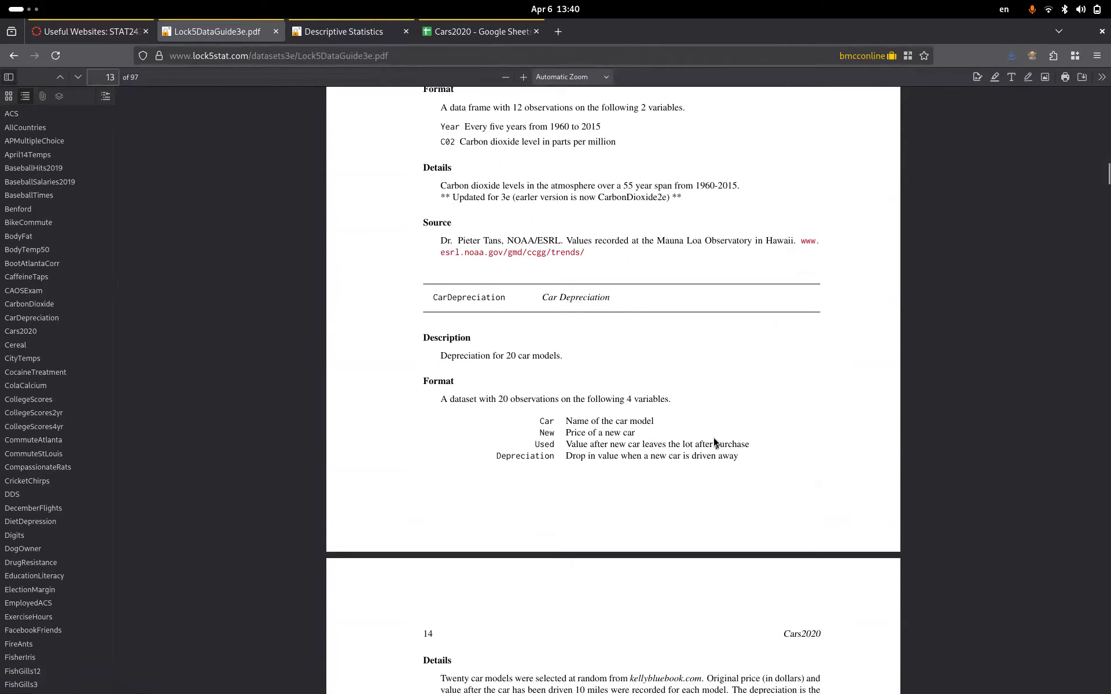
{"action": "scroll", "coordinate": [713, 435], "scroll_direction": "down", "scroll_amount": 3}
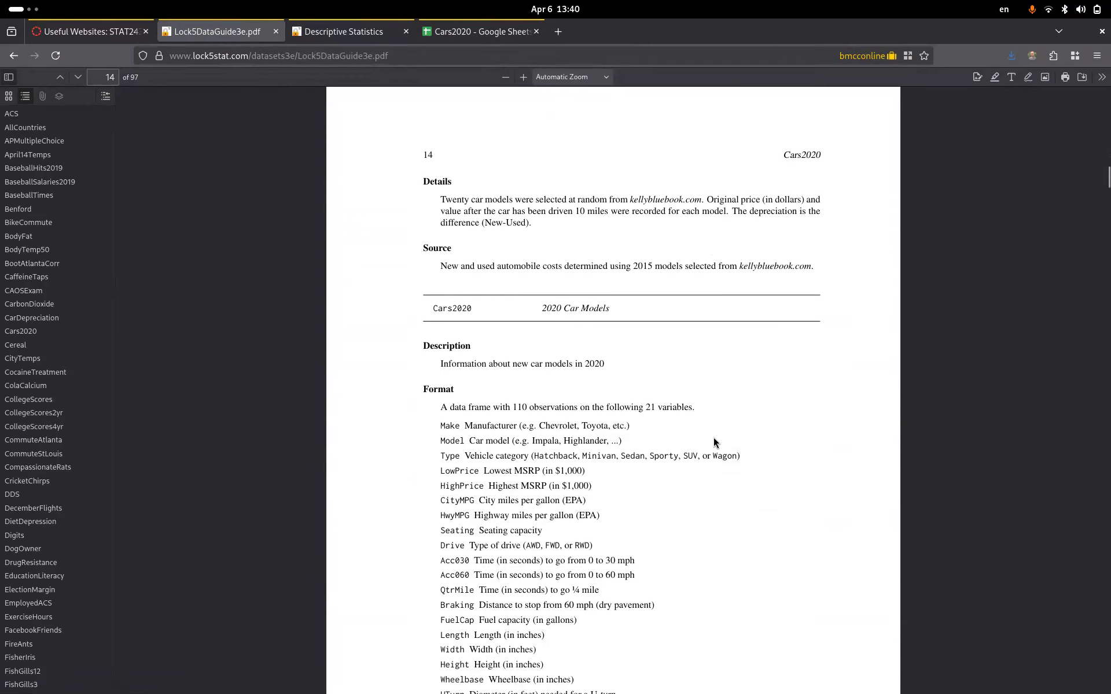
{"action": "scroll", "coordinate": [713, 439], "scroll_direction": "down", "scroll_amount": 3}
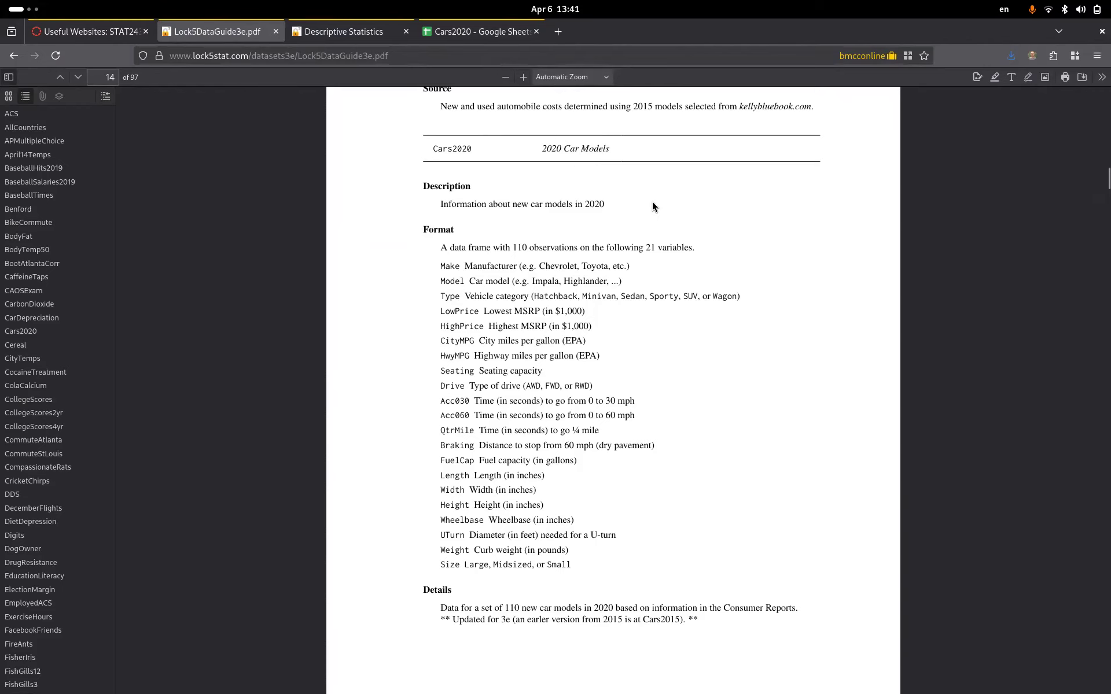
{"action": "left_click", "coordinate": [346, 34]}
{"action": "left_click", "coordinate": [233, 155]}
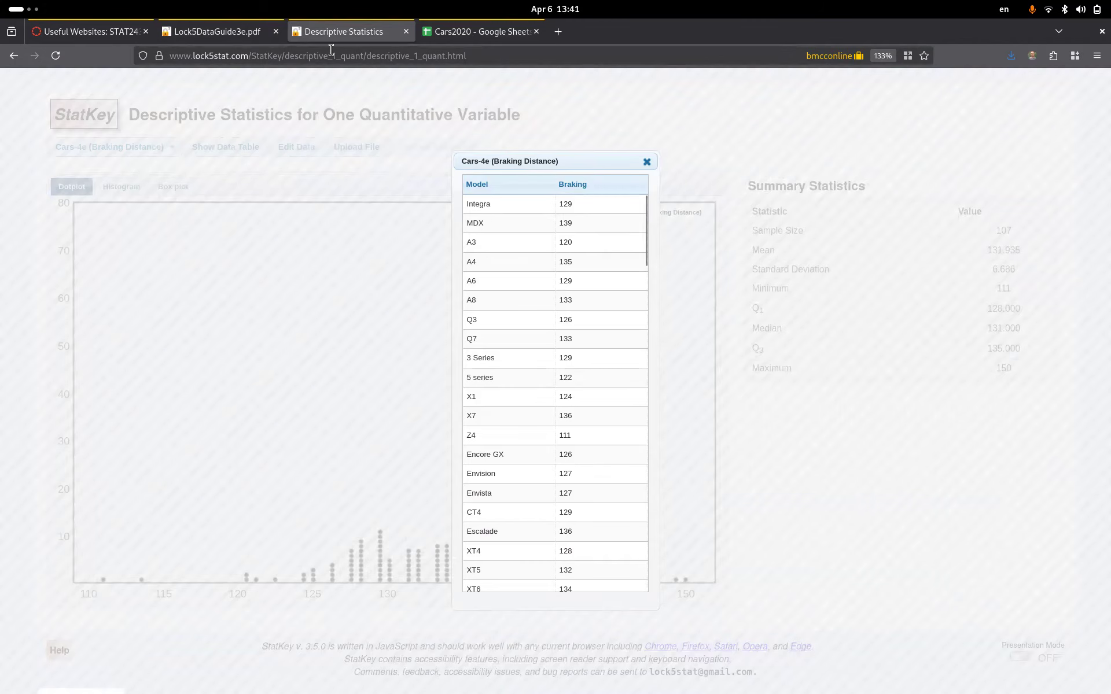
{"action": "left_click", "coordinate": [217, 32]}
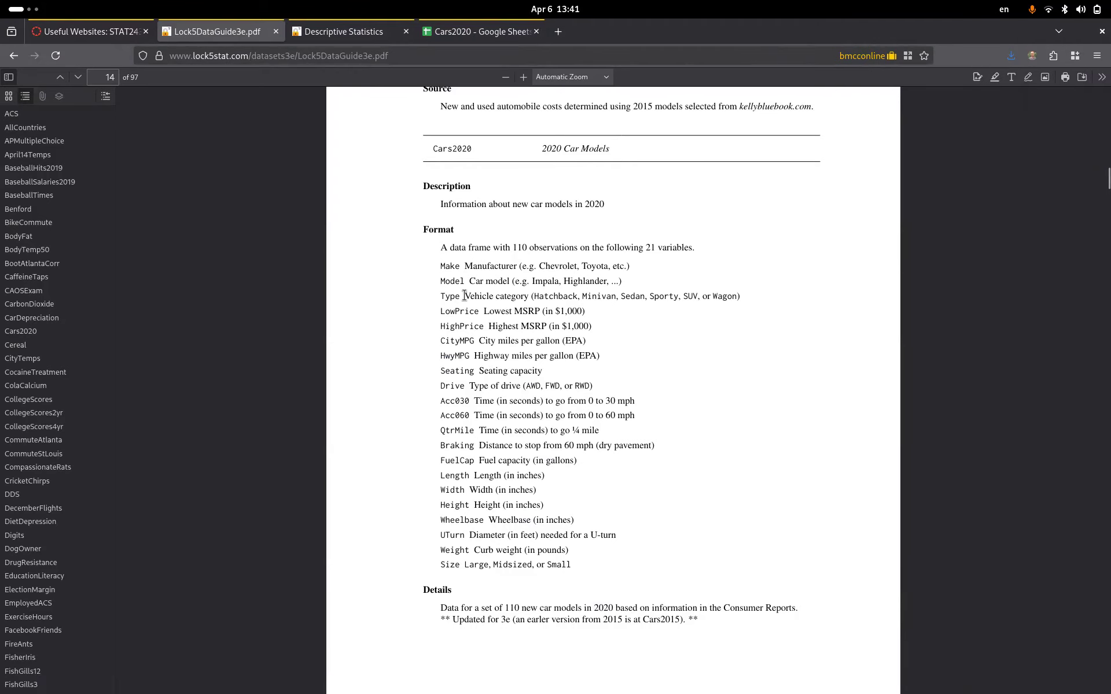
{"action": "double_click", "coordinate": [449, 447]}
{"action": "left_click_drag", "start_coordinate": [582, 341], "coordinate": [573, 341]}
{"action": "scroll", "coordinate": [650, 492], "scroll_direction": "down", "scroll_amount": 3}
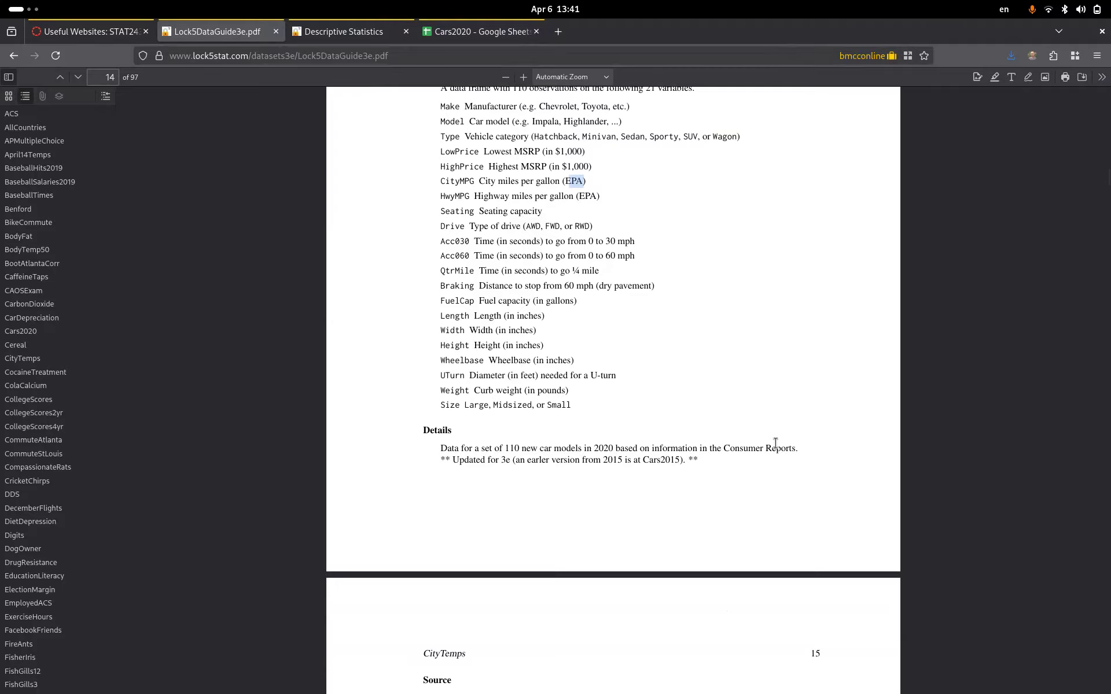
{"action": "scroll", "coordinate": [775, 443], "scroll_direction": "down", "scroll_amount": 3}
{"action": "scroll", "coordinate": [776, 443], "scroll_direction": "down", "scroll_amount": 3}
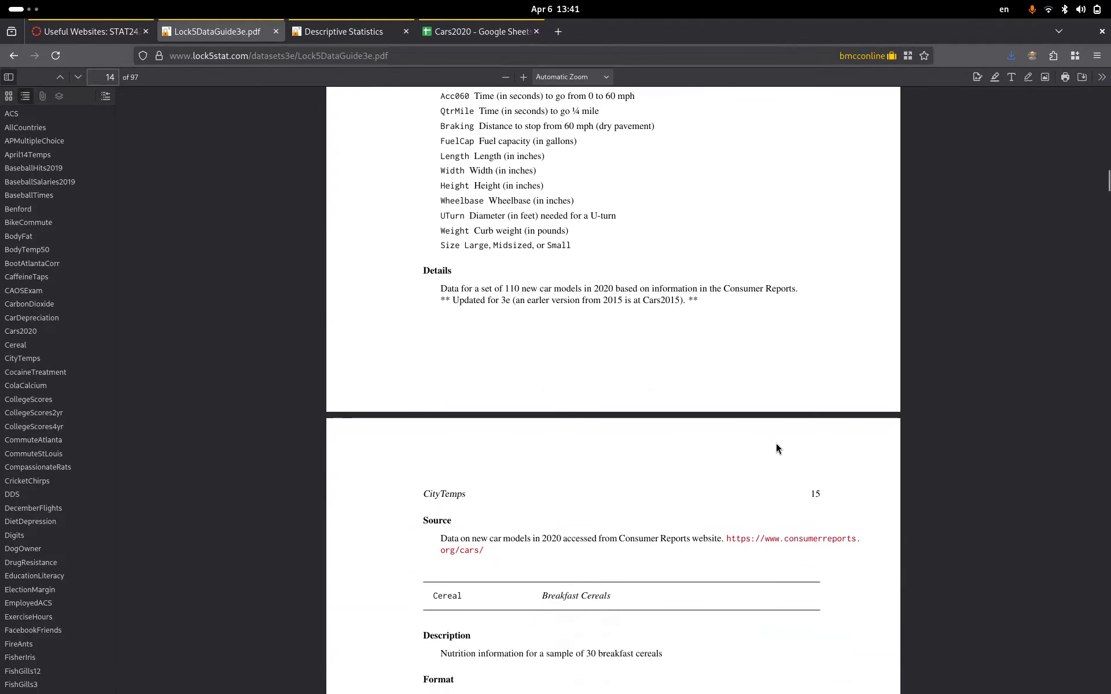
{"action": "scroll", "coordinate": [776, 443], "scroll_direction": "down", "scroll_amount": 3}
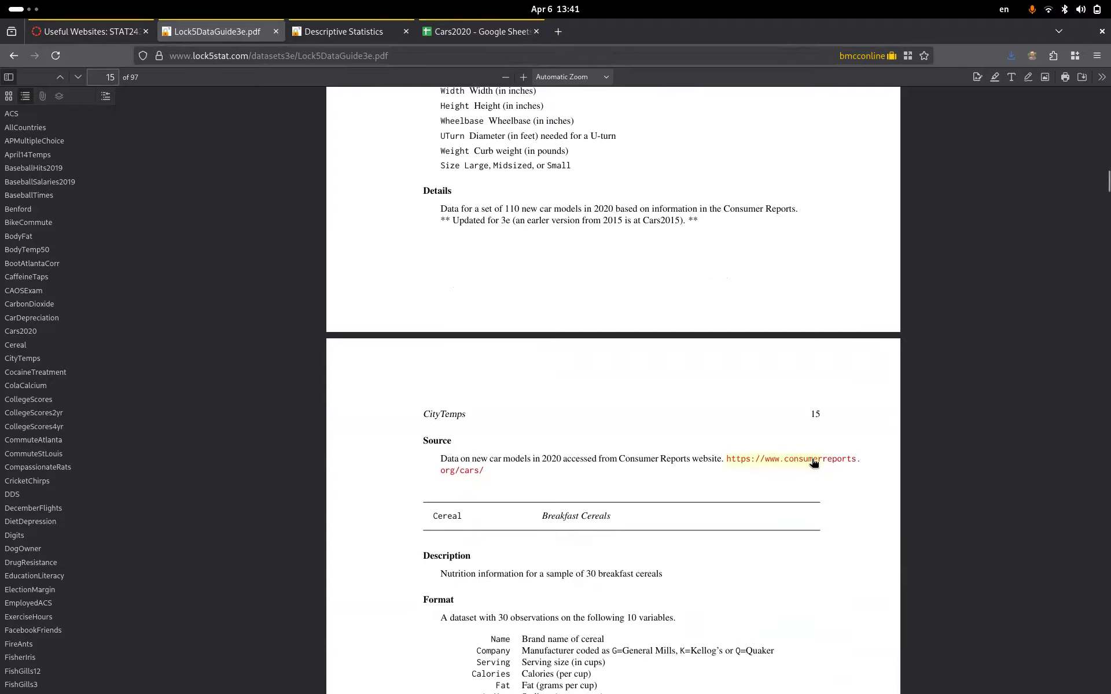
{"action": "scroll", "coordinate": [728, 331], "scroll_direction": "up", "scroll_amount": 15}
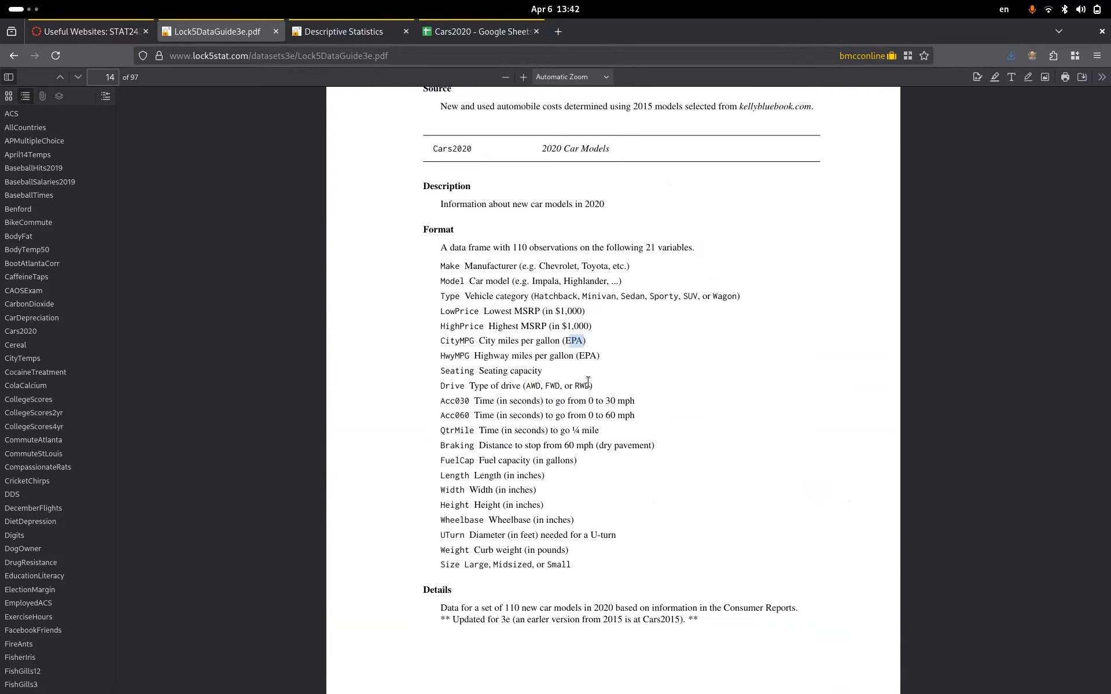
{"action": "left_click", "coordinate": [315, 34]}
{"action": "scroll", "coordinate": [582, 412], "scroll_direction": "down", "scroll_amount": 15}
{"action": "scroll", "coordinate": [581, 411], "scroll_direction": "down", "scroll_amount": 15}
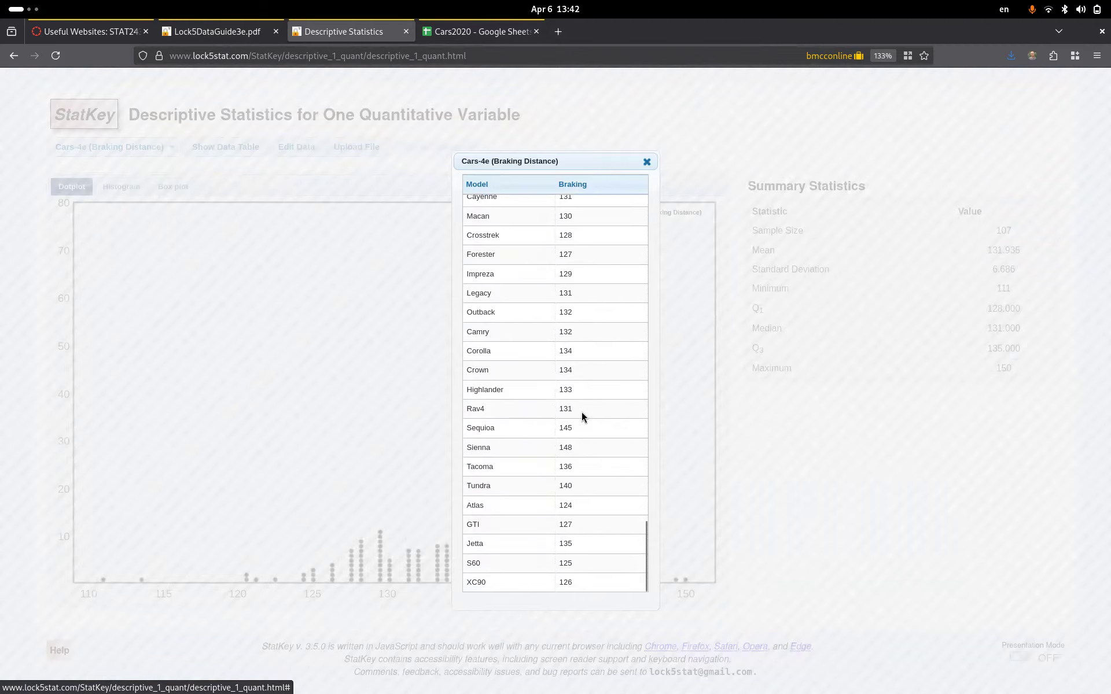
- Close the braking data table and display the braking distances as a histogram
{"action": "left_click", "coordinate": [647, 161]}
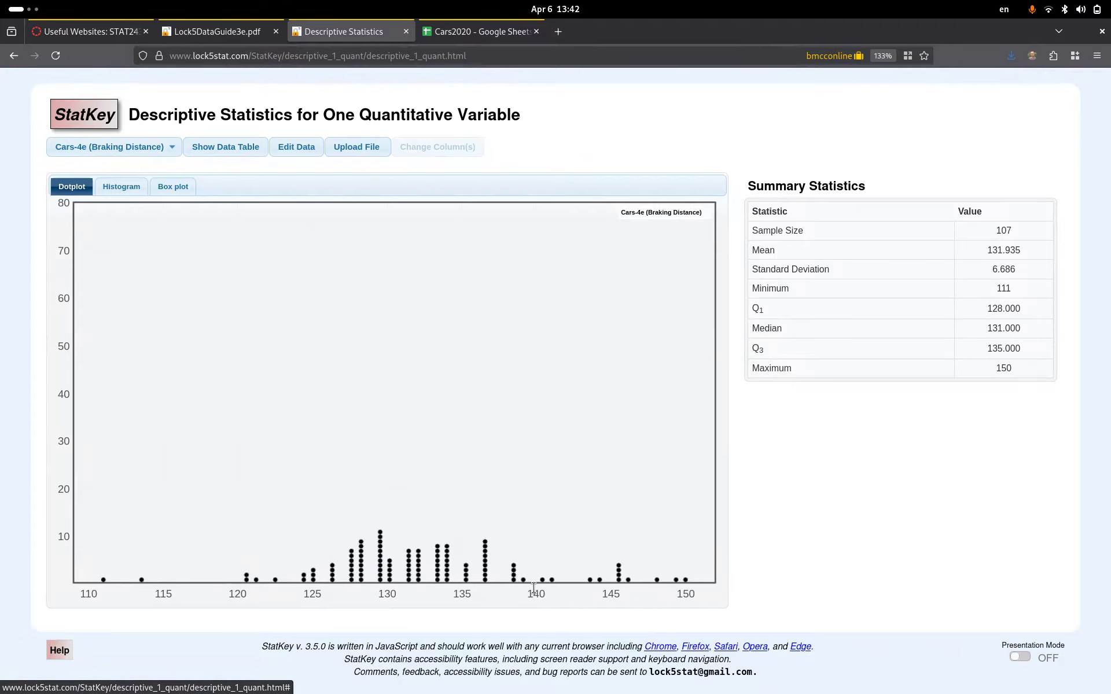
{"action": "mouse_move", "coordinate": [100, 580]}
{"action": "mouse_move", "coordinate": [684, 580]}
{"action": "left_click", "coordinate": [126, 186]}
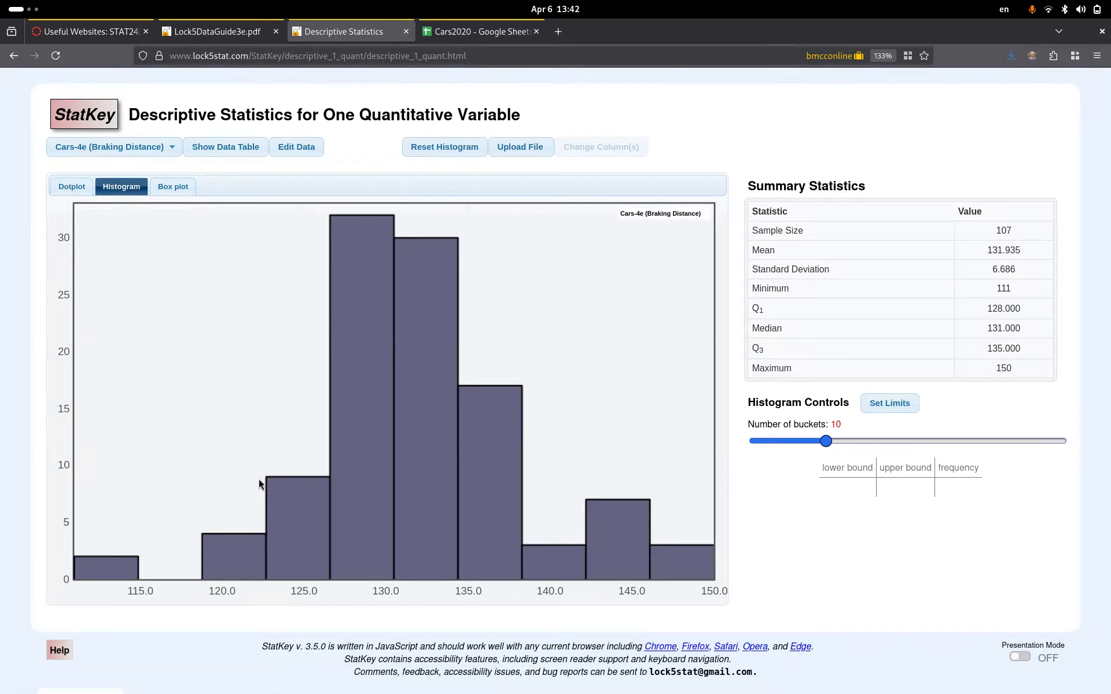
- Open the Set min/max on buckets dialog for the 10-bucket histogram (min 111, max 150)
{"action": "mouse_move", "coordinate": [347, 459]}
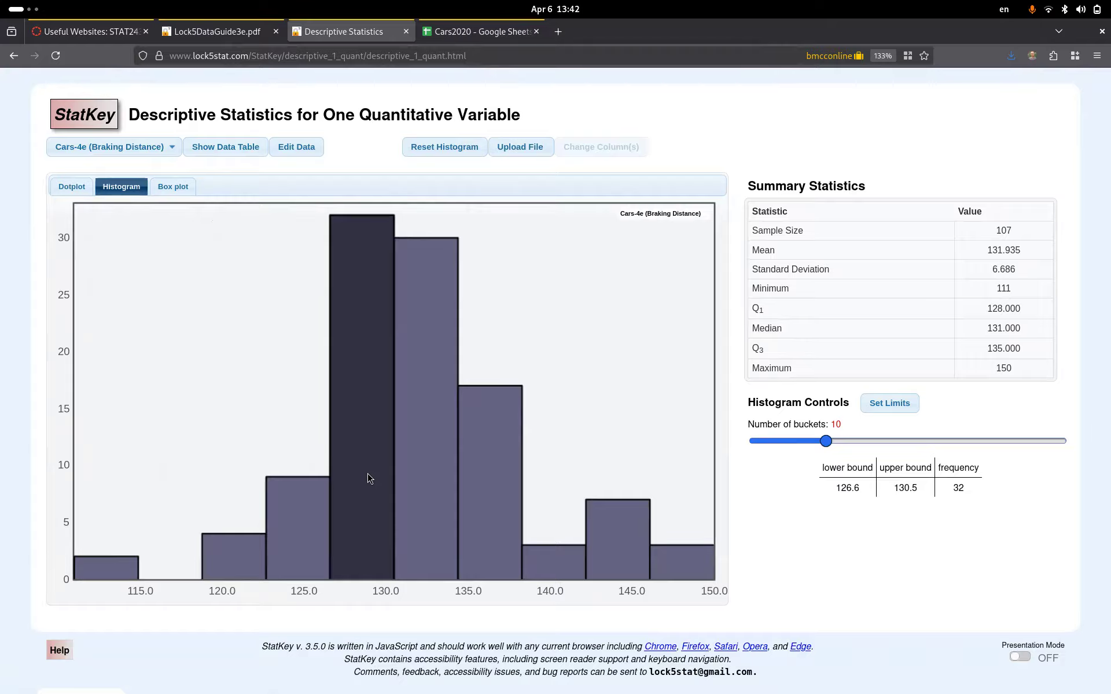
{"action": "mouse_move", "coordinate": [425, 497]}
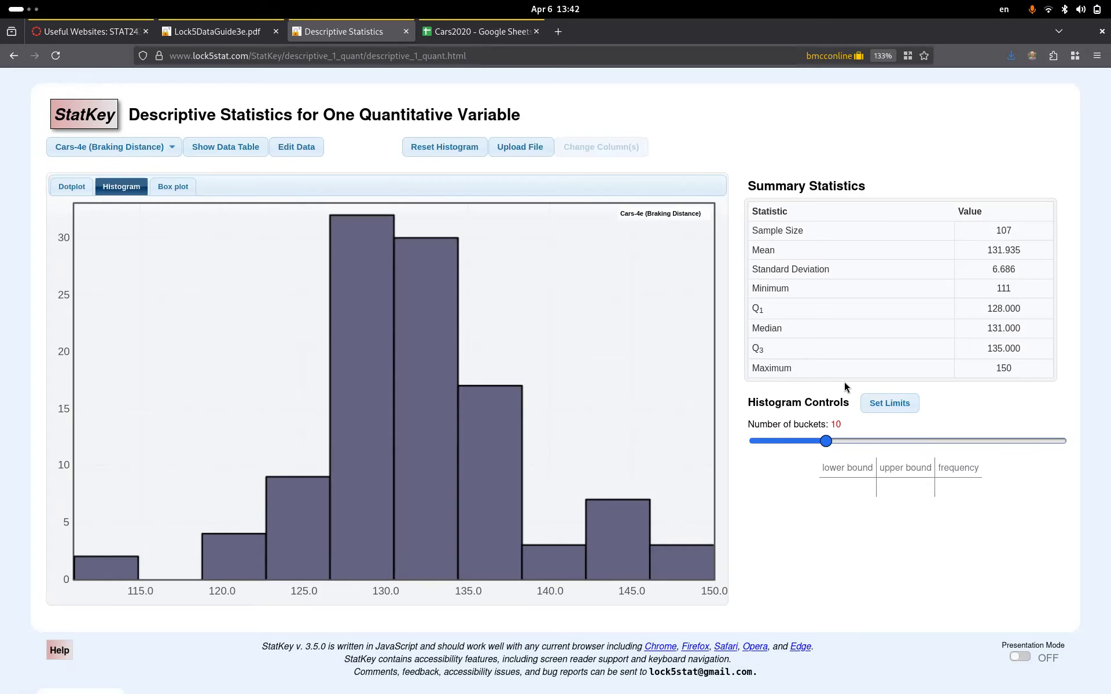
{"action": "left_click", "coordinate": [880, 405]}
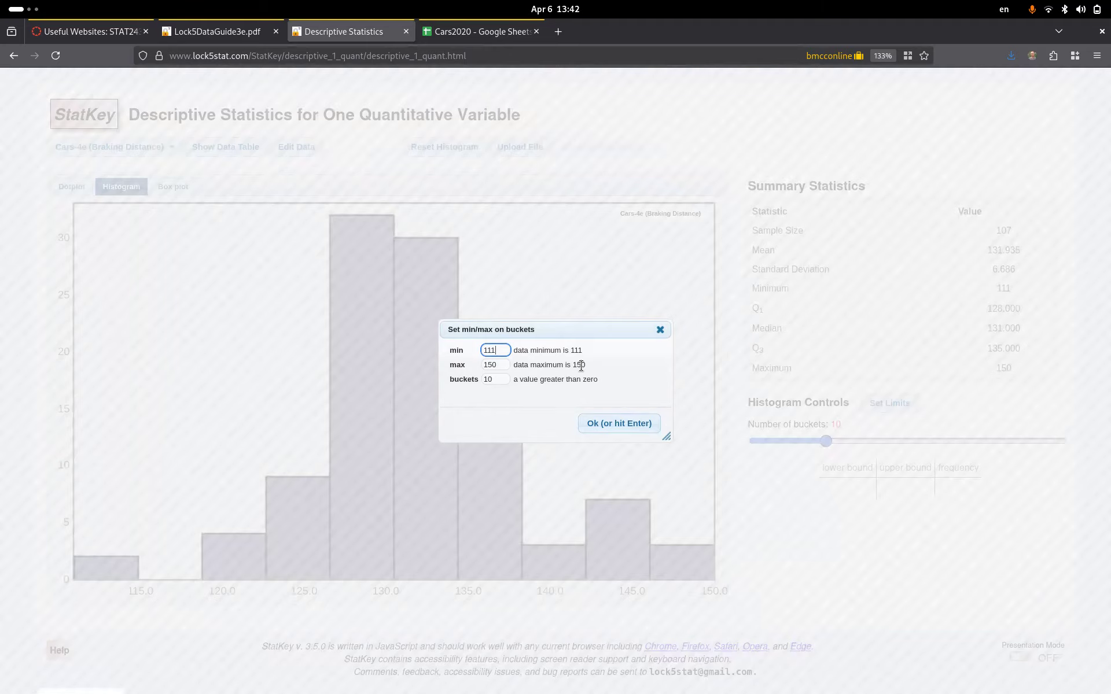
- Change the histogram's bucket minimum to 110 and apply it
{"action": "left_click", "coordinate": [502, 354]}
{"action": "key", "text": "BackSpace"}
{"action": "type", "text": "0"}
{"action": "left_click", "coordinate": [608, 422]}
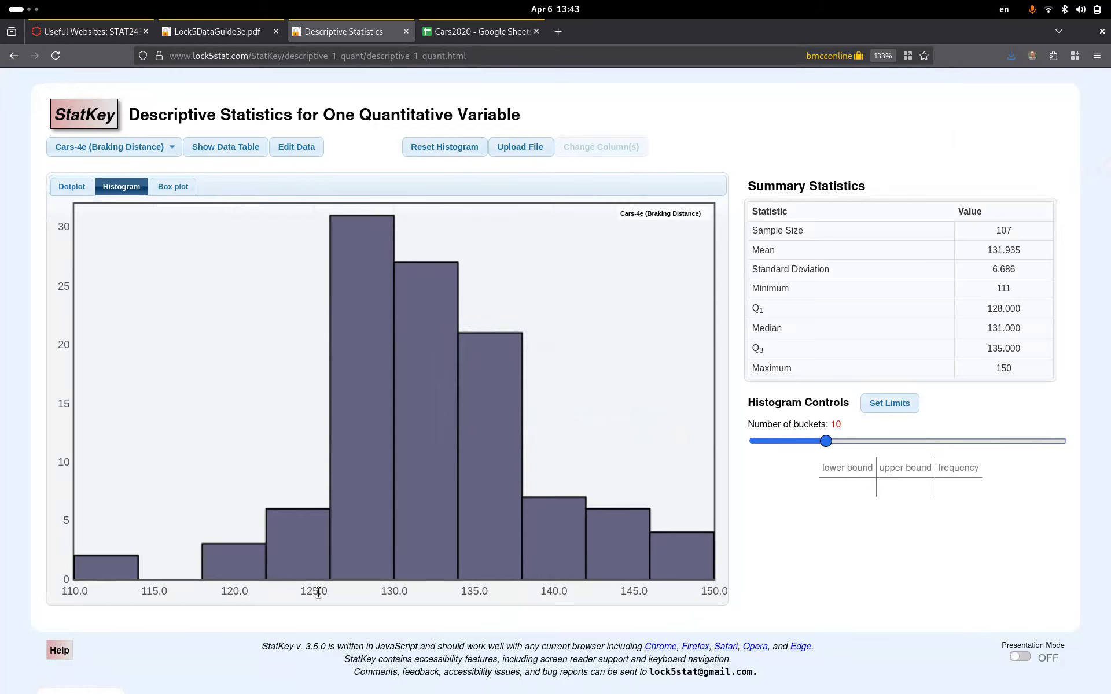
- Reopen the bucket limits, keep minimum 110, set 8 buckets, and apply
{"action": "left_click", "coordinate": [875, 405]}
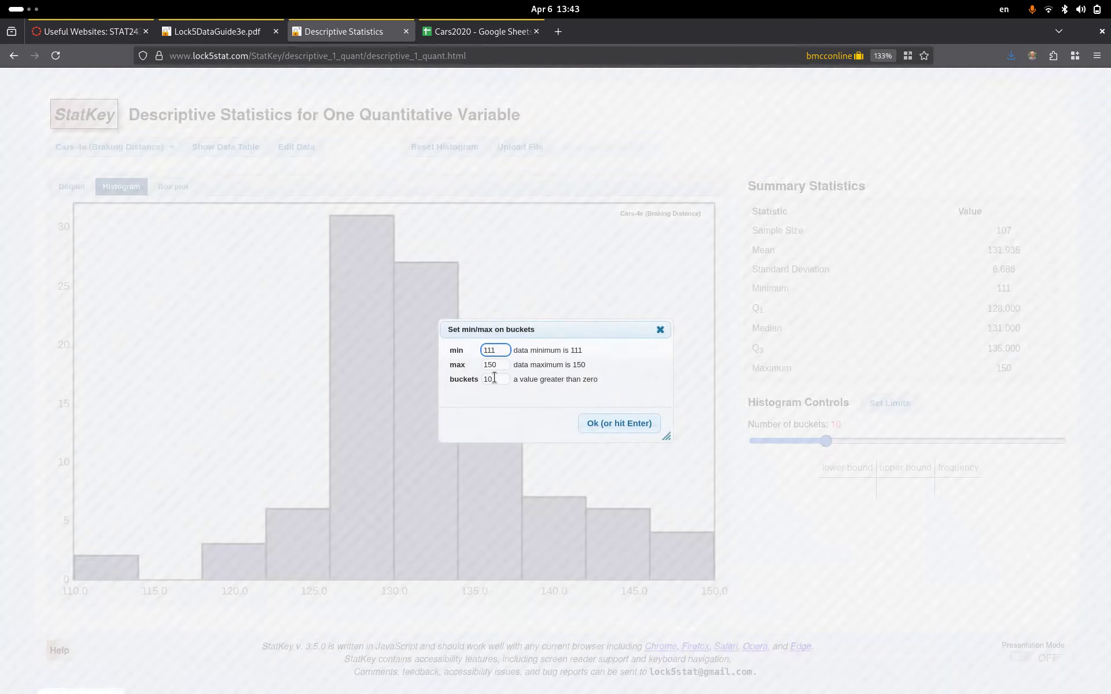
{"action": "key", "text": "BackSpace"}
{"action": "type", "text": "0"}
{"action": "left_click", "coordinate": [496, 378]}
{"action": "key", "text": "BackSpace"}
{"action": "key", "text": "BackSpace"}
{"action": "type", "text": "8"}
{"action": "left_click", "coordinate": [624, 425]}
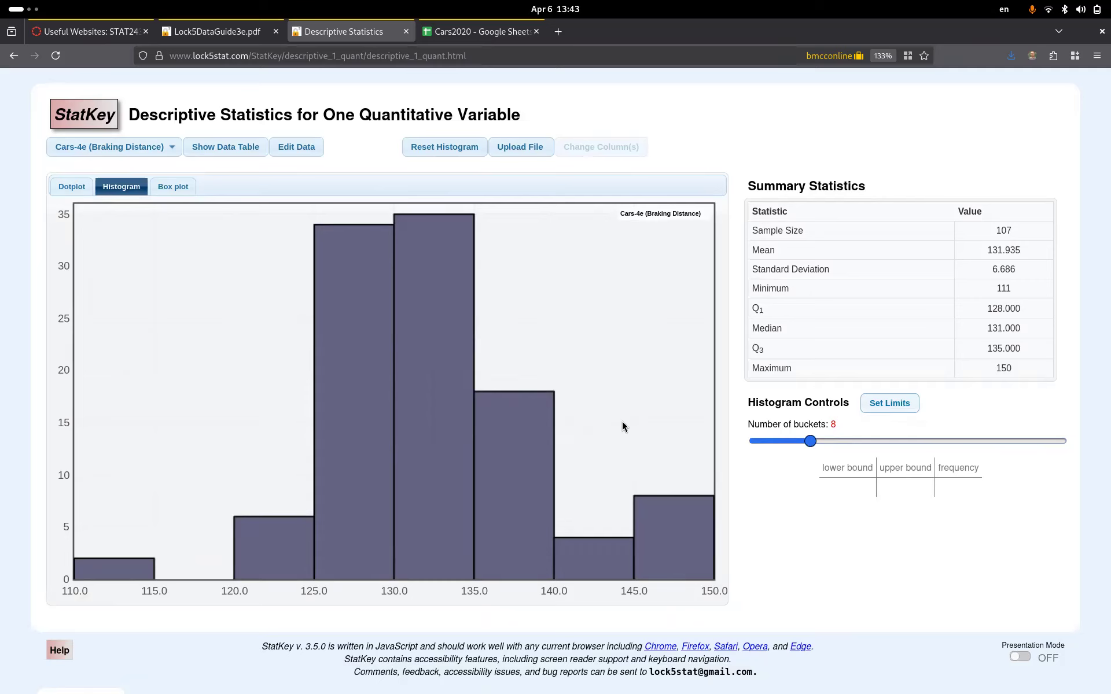
{"action": "mouse_move", "coordinate": [132, 572]}
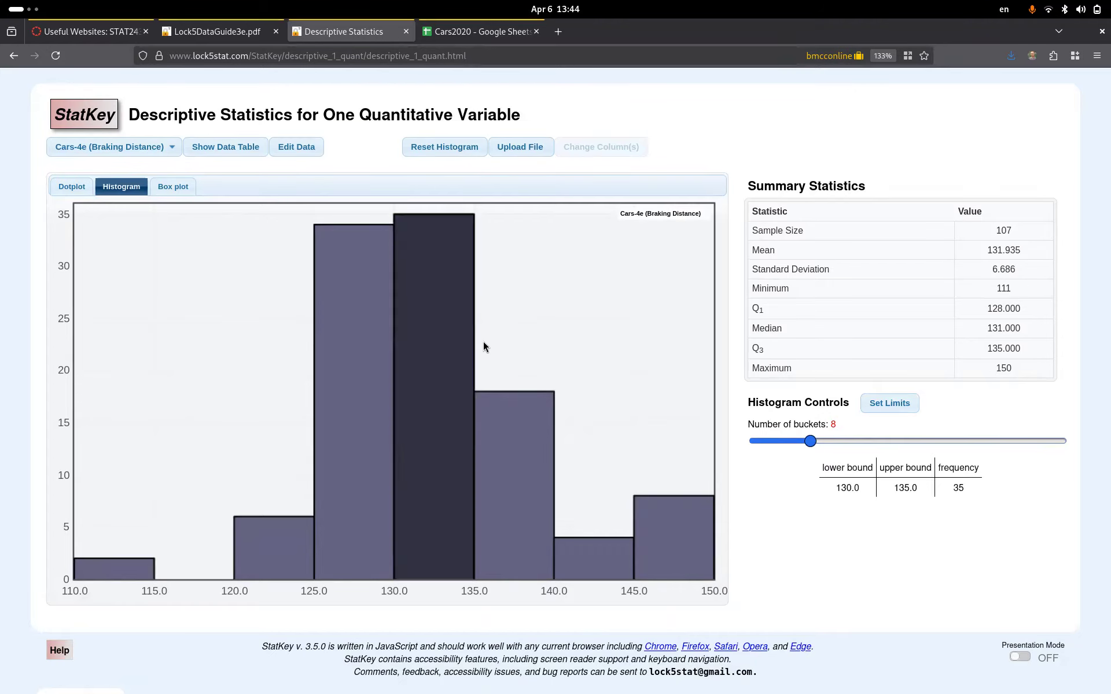
- Switch the braking-distance view to Dotplot, then to Box plot
{"action": "left_click", "coordinate": [71, 186]}
{"action": "left_click", "coordinate": [167, 187]}
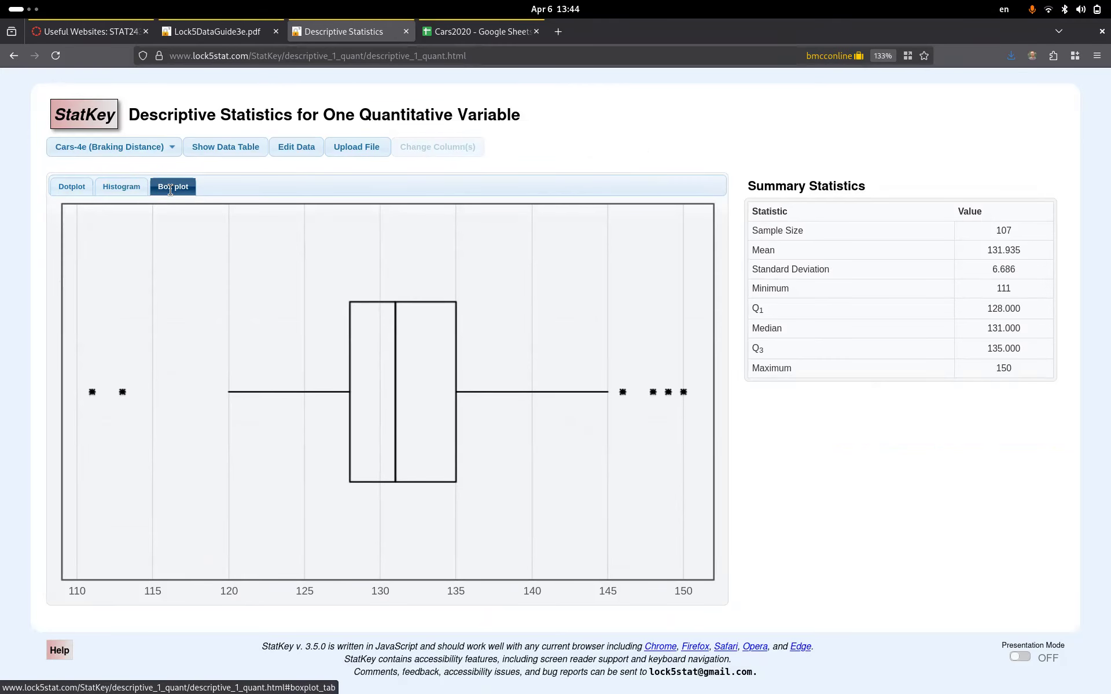
- Go back to the Histogram view and raise the number of buckets to 12
{"action": "left_click", "coordinate": [114, 189]}
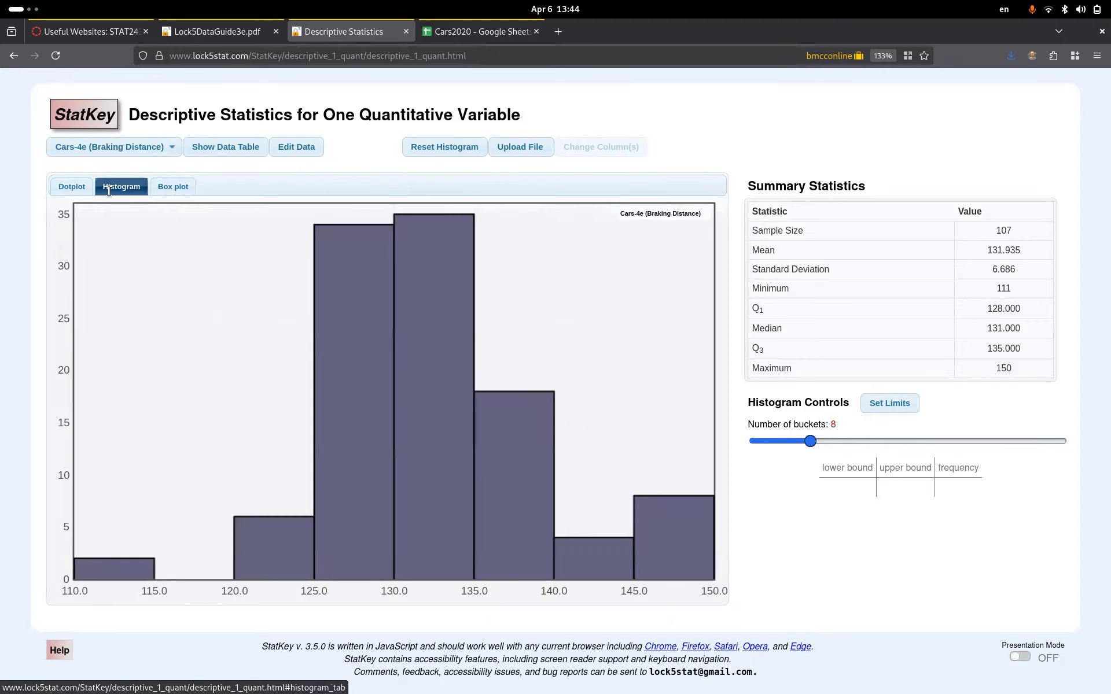
{"action": "left_click_drag", "start_coordinate": [811, 443], "coordinate": [843, 446]}
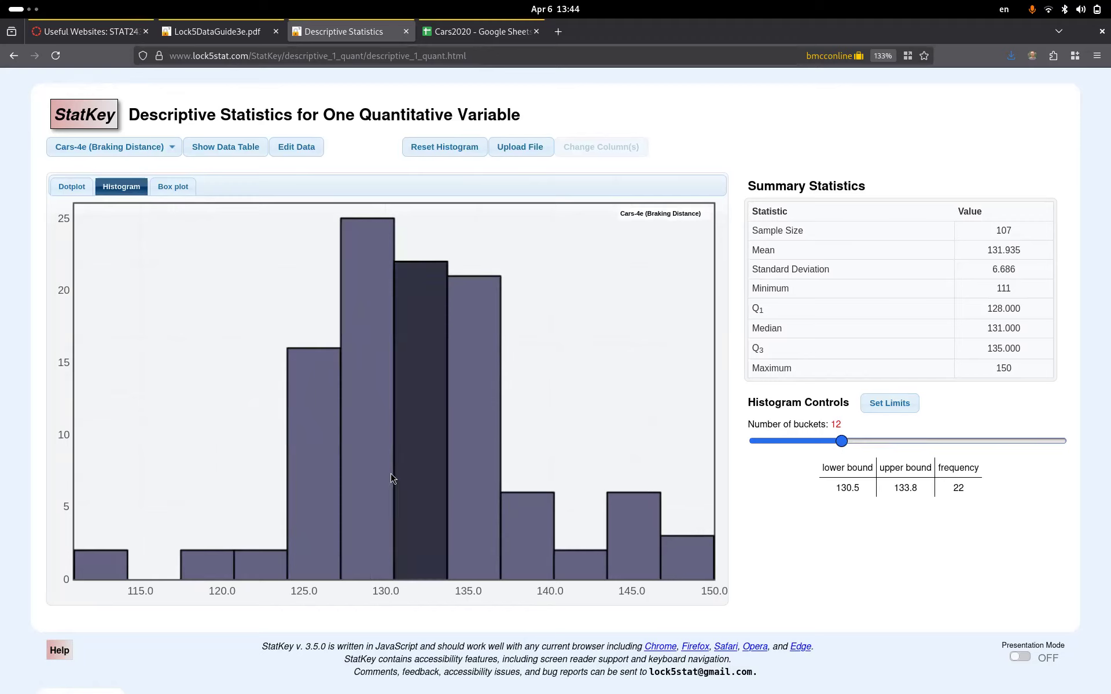
{"action": "mouse_move", "coordinate": [366, 470]}
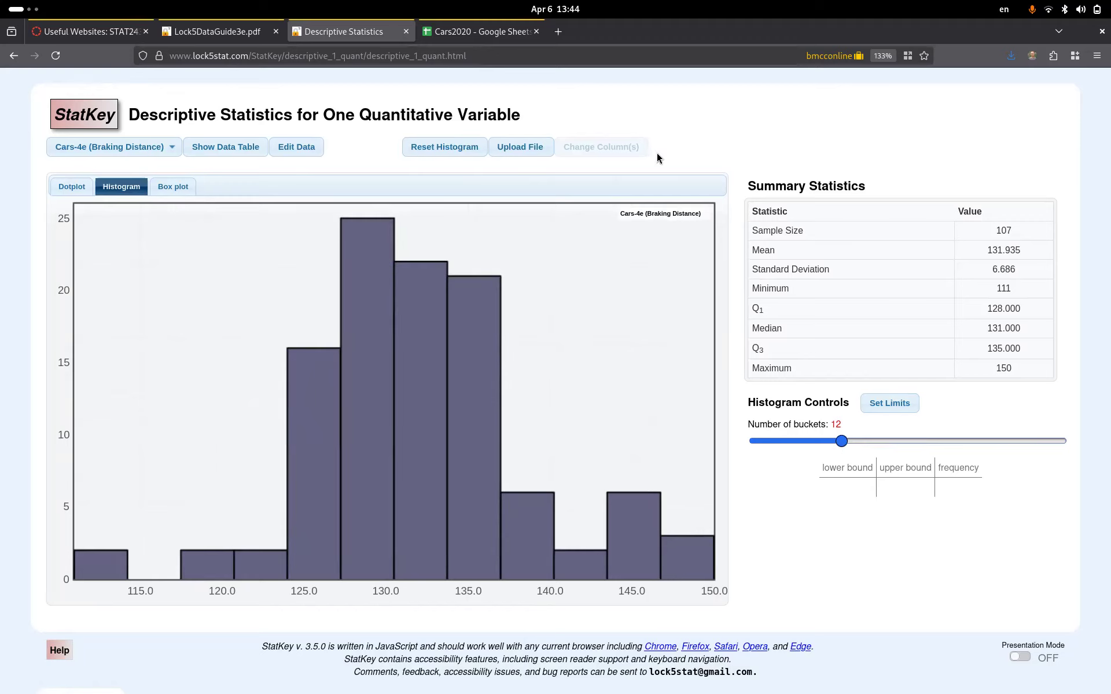
- Switch to the Cars2020 spreadsheet, check the full Cars2020 sheet, then return to Sheet1
{"action": "left_click", "coordinate": [474, 35]}
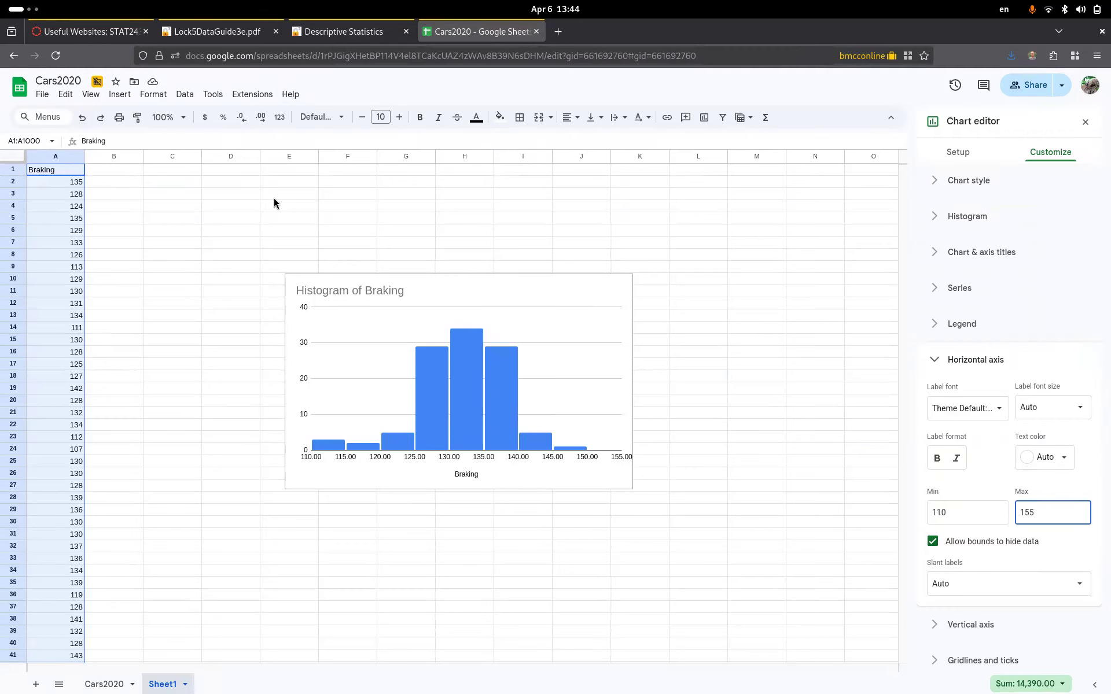
{"action": "left_click", "coordinate": [95, 684]}
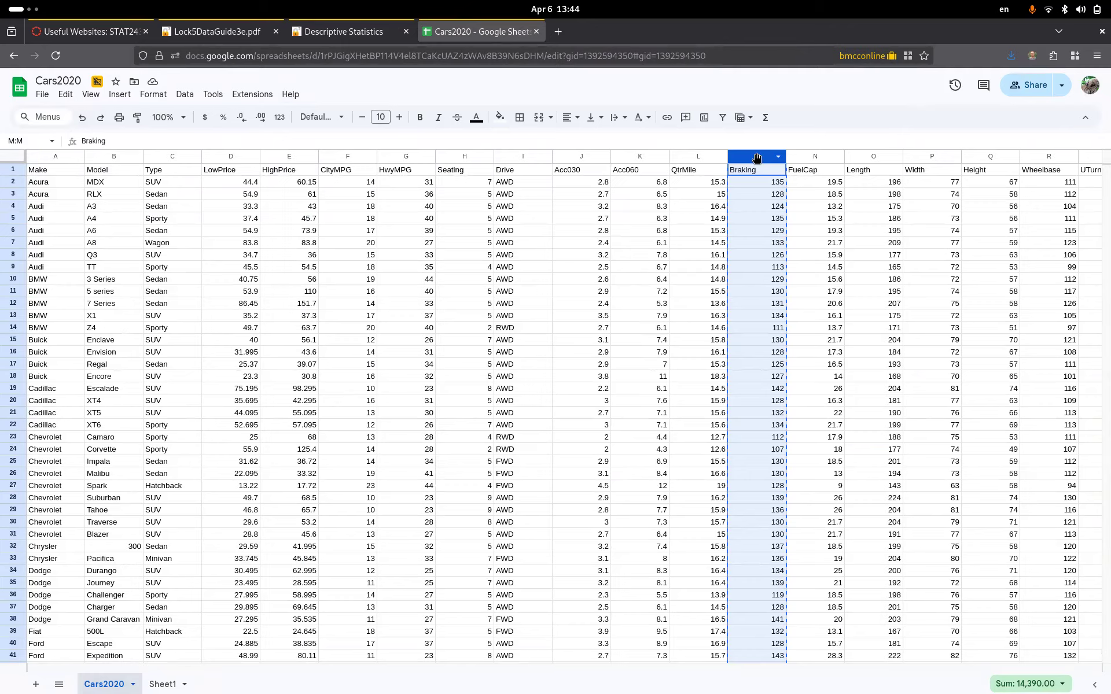
{"action": "left_click", "coordinate": [162, 684]}
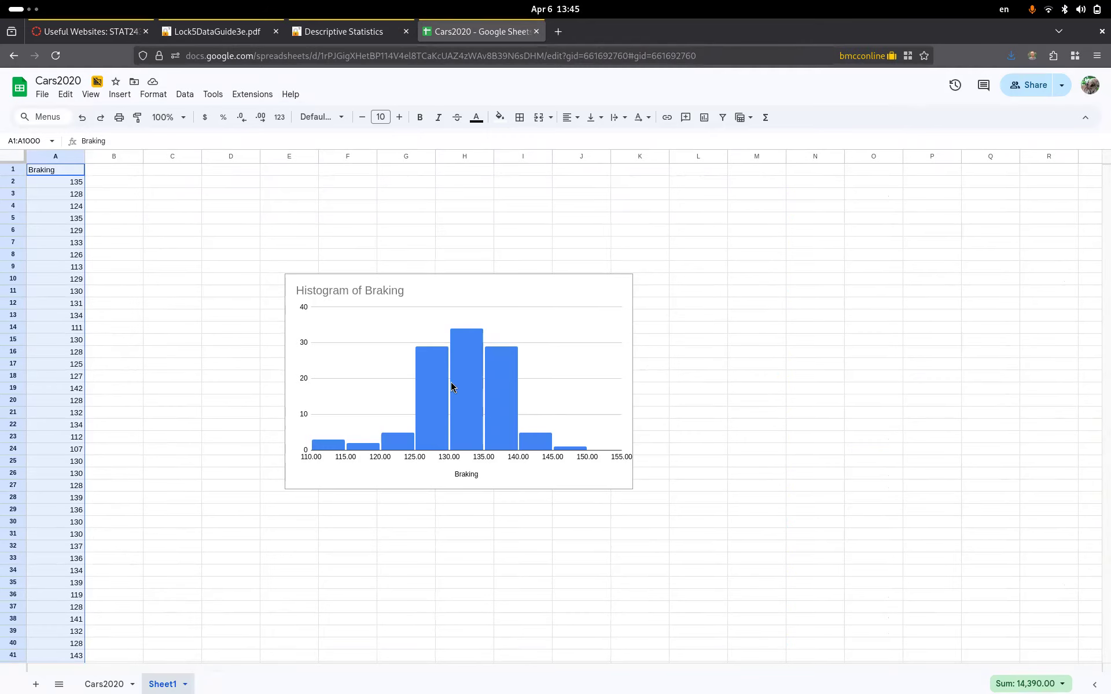
- Delete the Histogram of Braking chart and select the Braking column range A1:A111
{"action": "left_click", "coordinate": [538, 292]}
{"action": "key", "text": "Delete"}
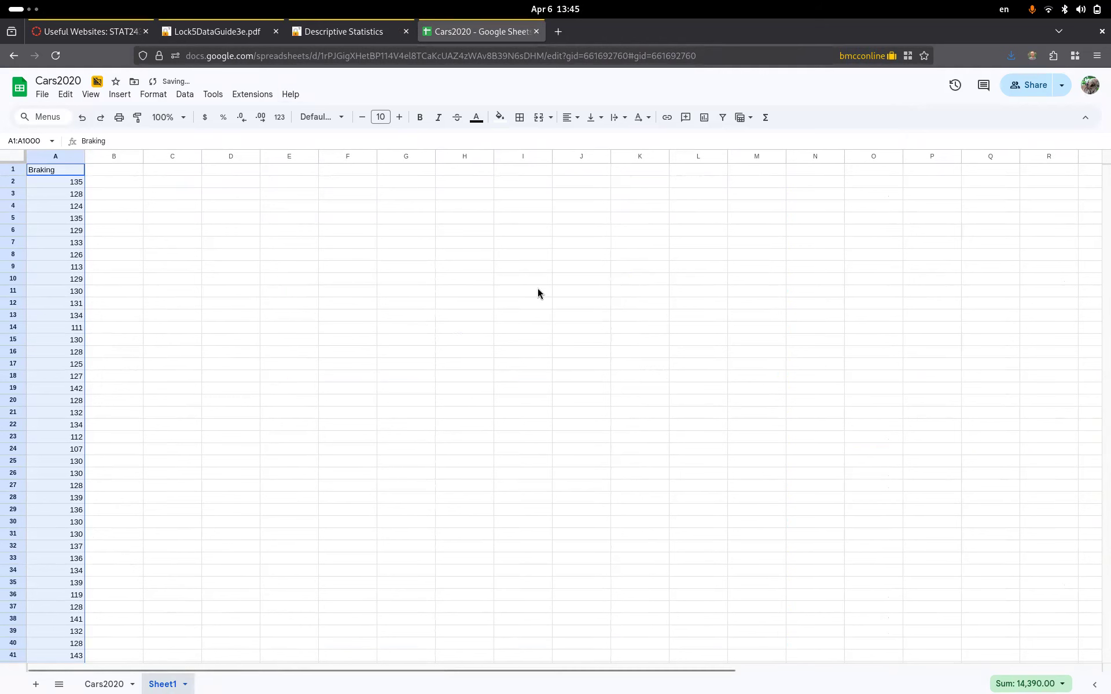
{"action": "left_click", "coordinate": [48, 156]}
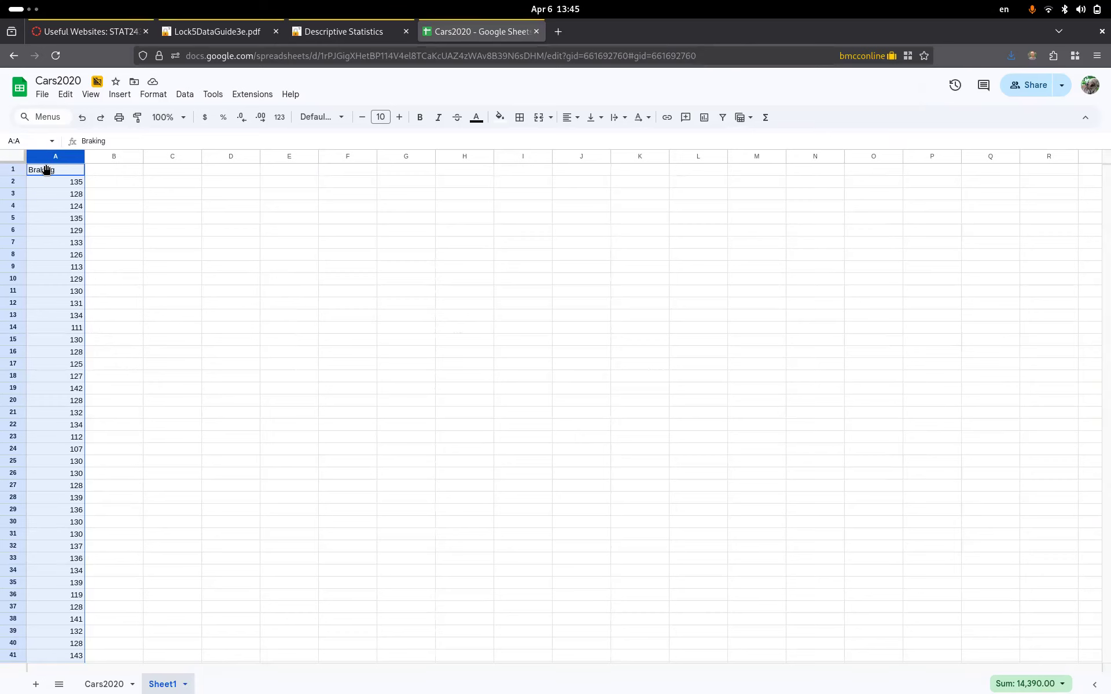
{"action": "key", "text": "Down"}
{"action": "key", "text": "ctrl+Down"}
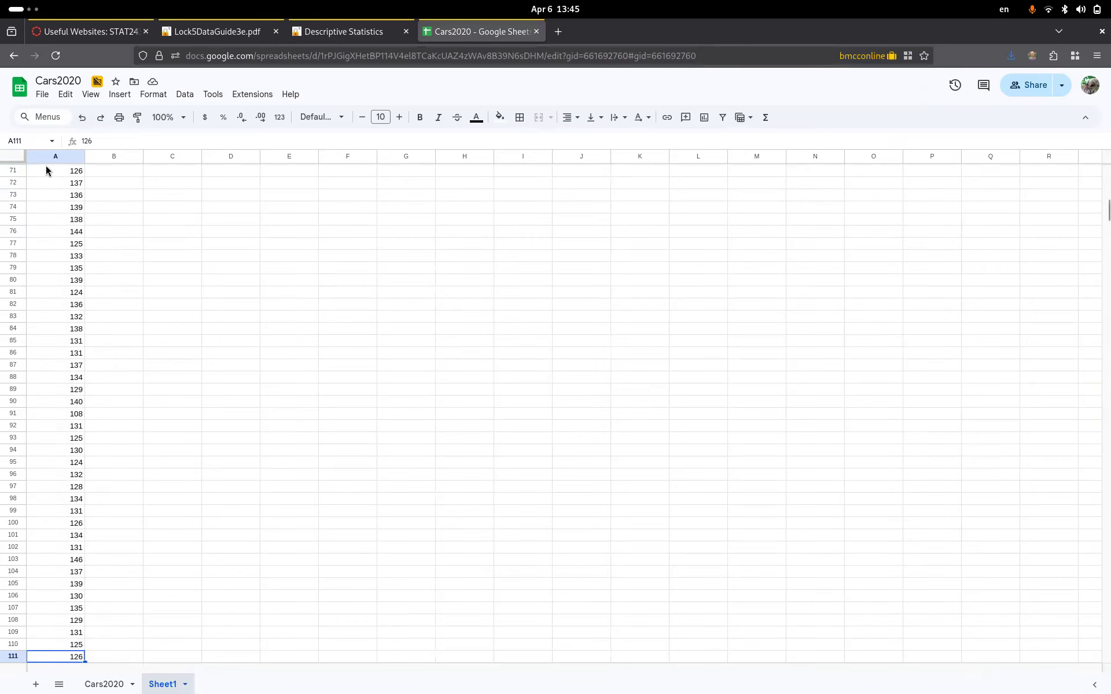
{"action": "key", "text": "Down"}
{"action": "key", "text": "Up"}
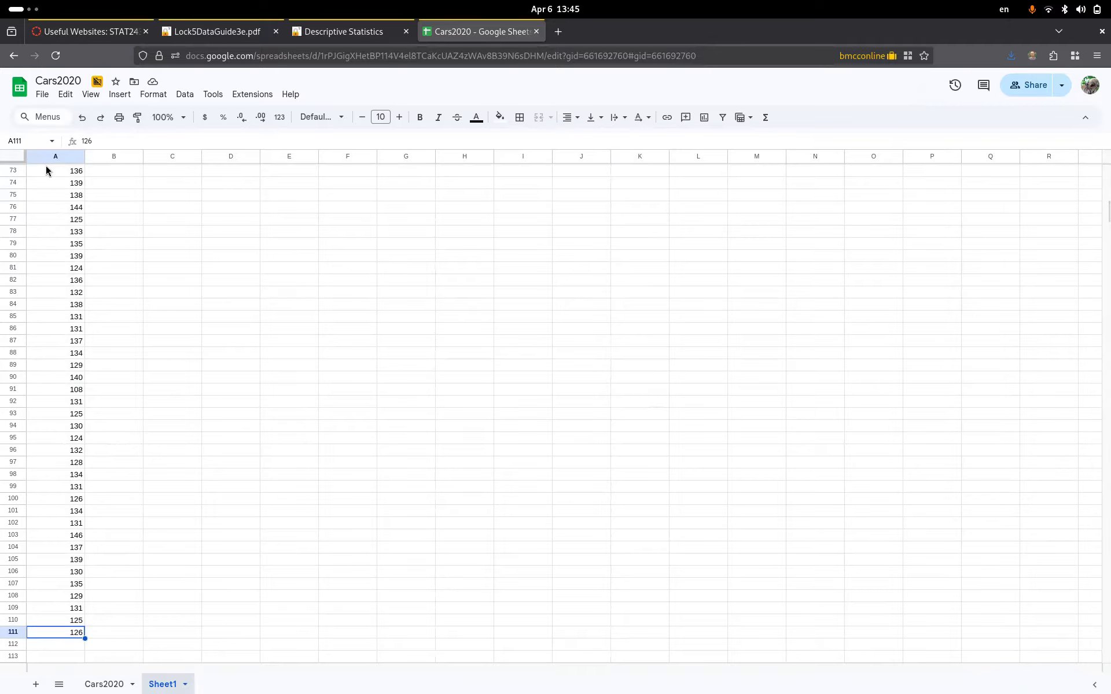
{"action": "key", "text": "shift+Up"}
{"action": "key", "text": "shift+Up"}
{"action": "key", "text": "shift+Up"}
{"action": "key", "text": "shift+Up"}
{"action": "key", "text": "shift+Up"}
{"action": "key", "text": "shift+Up"}
{"action": "key", "text": "shift+Up"}
{"action": "key", "text": "shift+Up"}
{"action": "key", "text": "ctrl+shift+Up"}
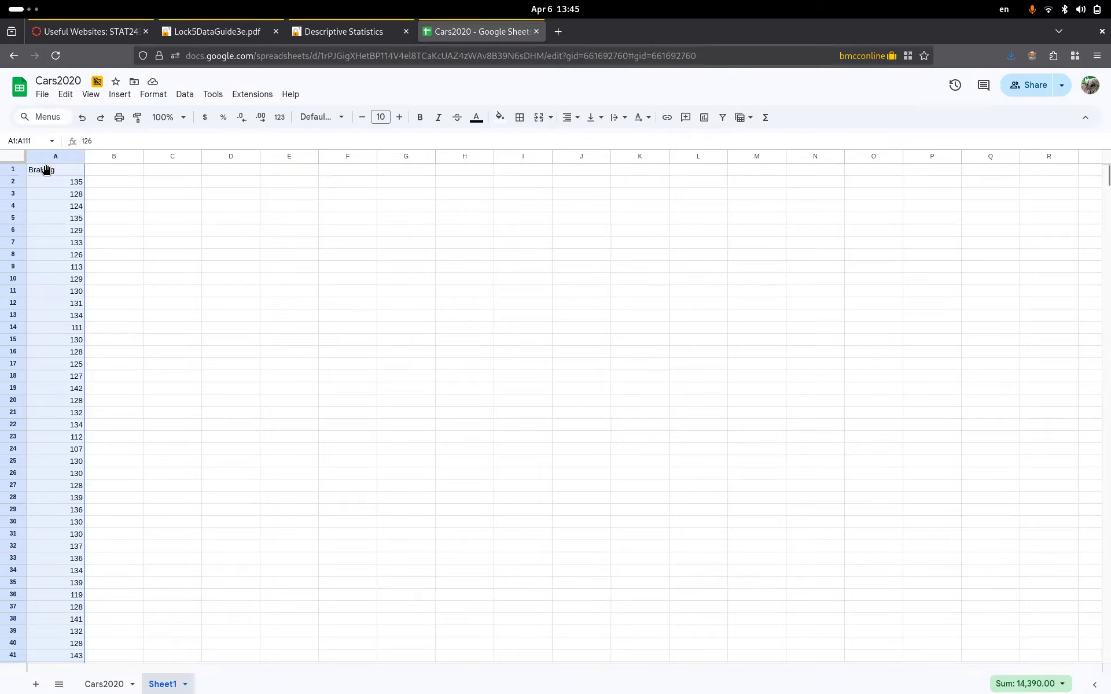
- Insert a histogram chart of the Braking data in A1:A111
{"action": "left_click", "coordinate": [120, 93]}
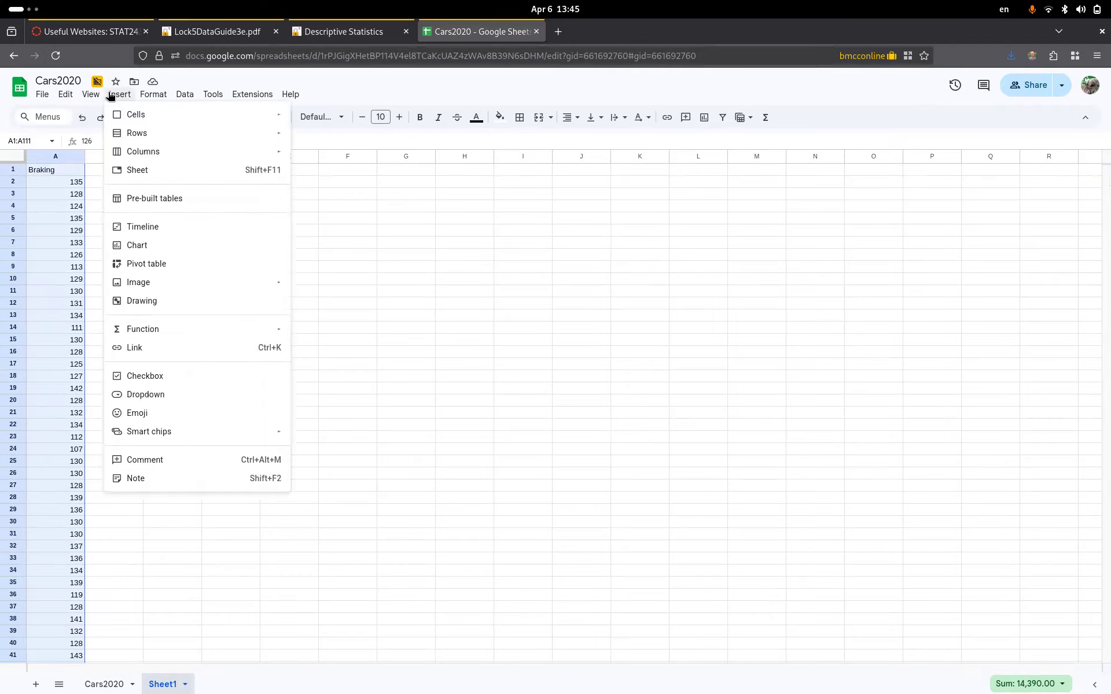
{"action": "left_click", "coordinate": [134, 247]}
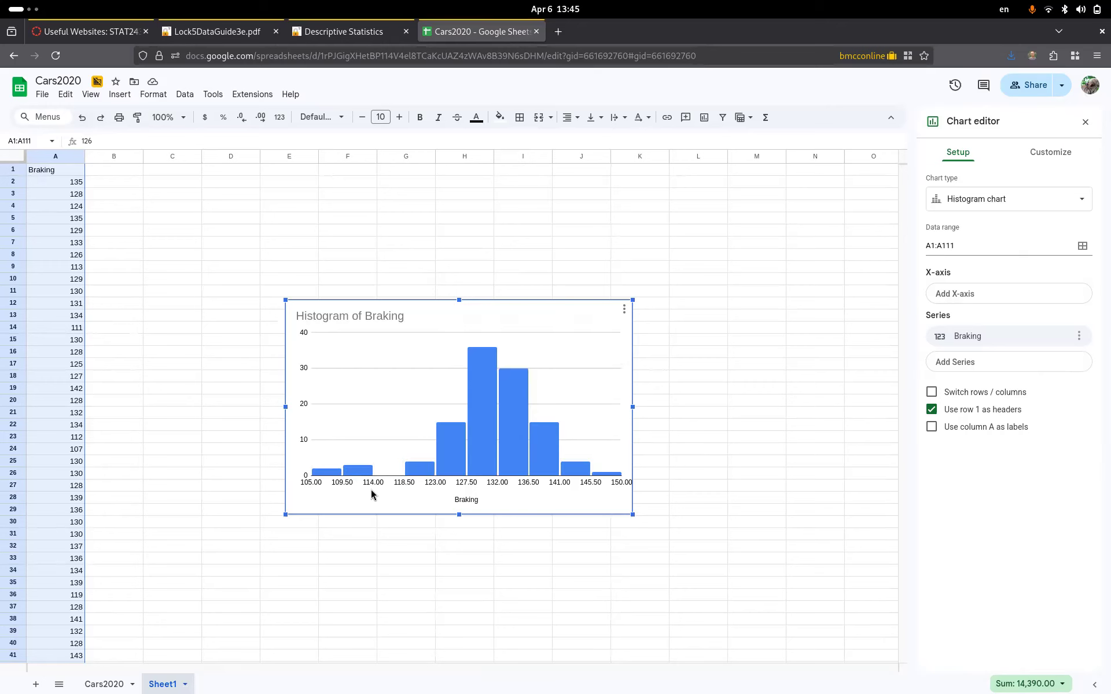
- Set the histogram's bucket size to 5, briefly trying 7.5 before returning to 5
{"action": "left_click", "coordinate": [1057, 151]}
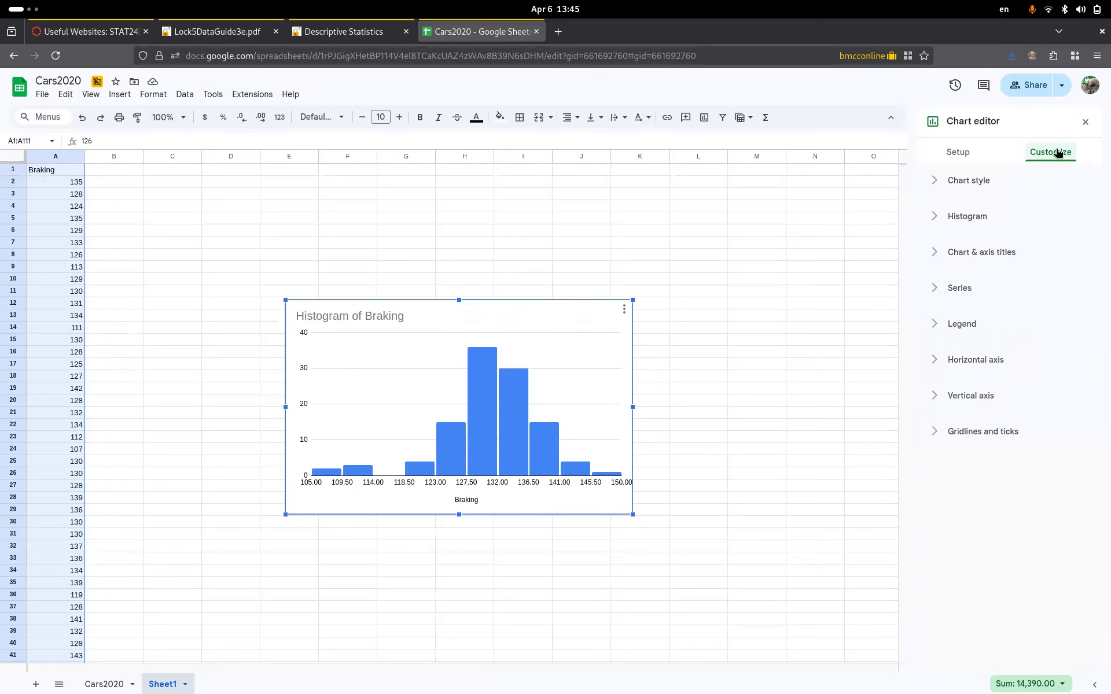
{"action": "left_click", "coordinate": [972, 216]}
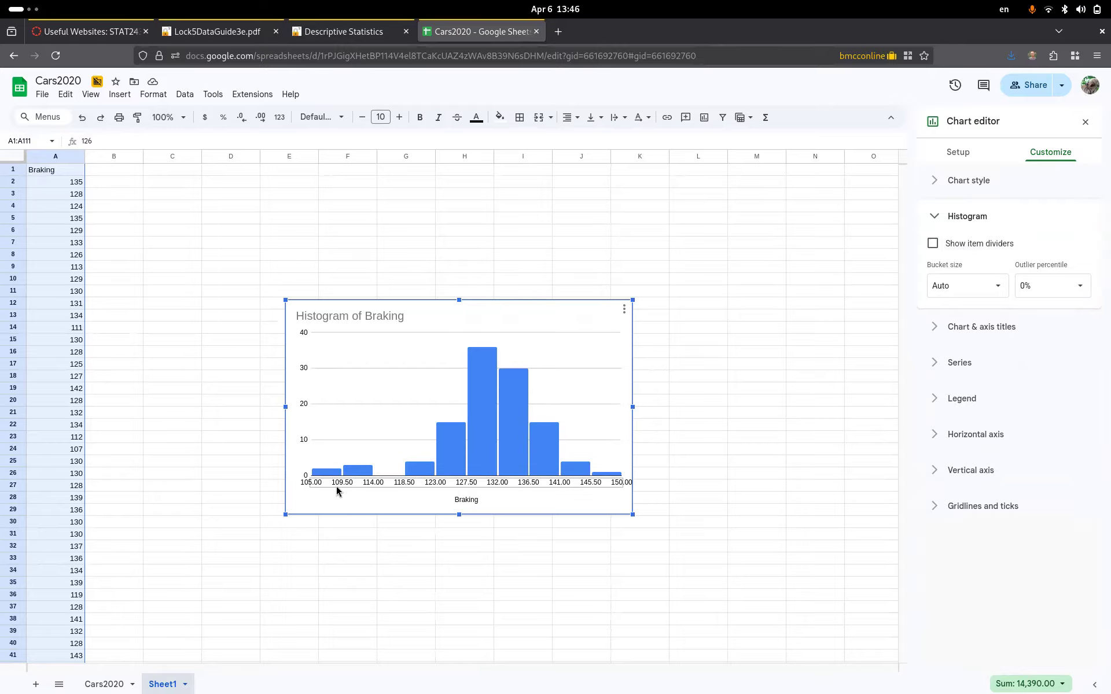
{"action": "left_click", "coordinate": [962, 286]}
{"action": "left_click", "coordinate": [953, 367]}
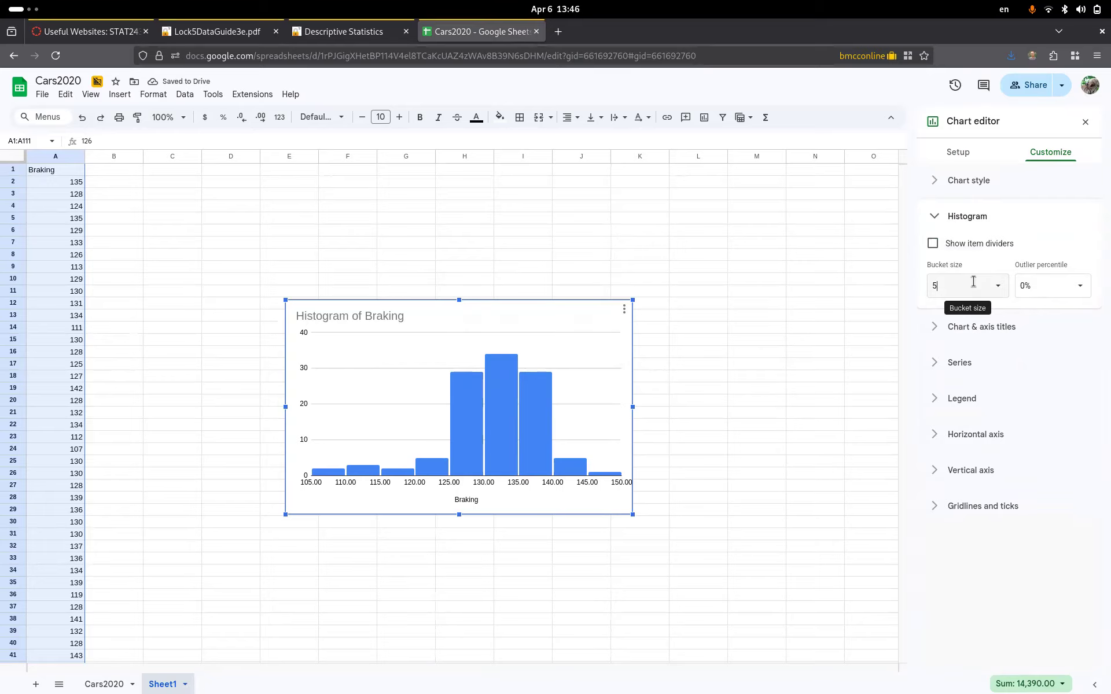
{"action": "left_click", "coordinate": [997, 287]}
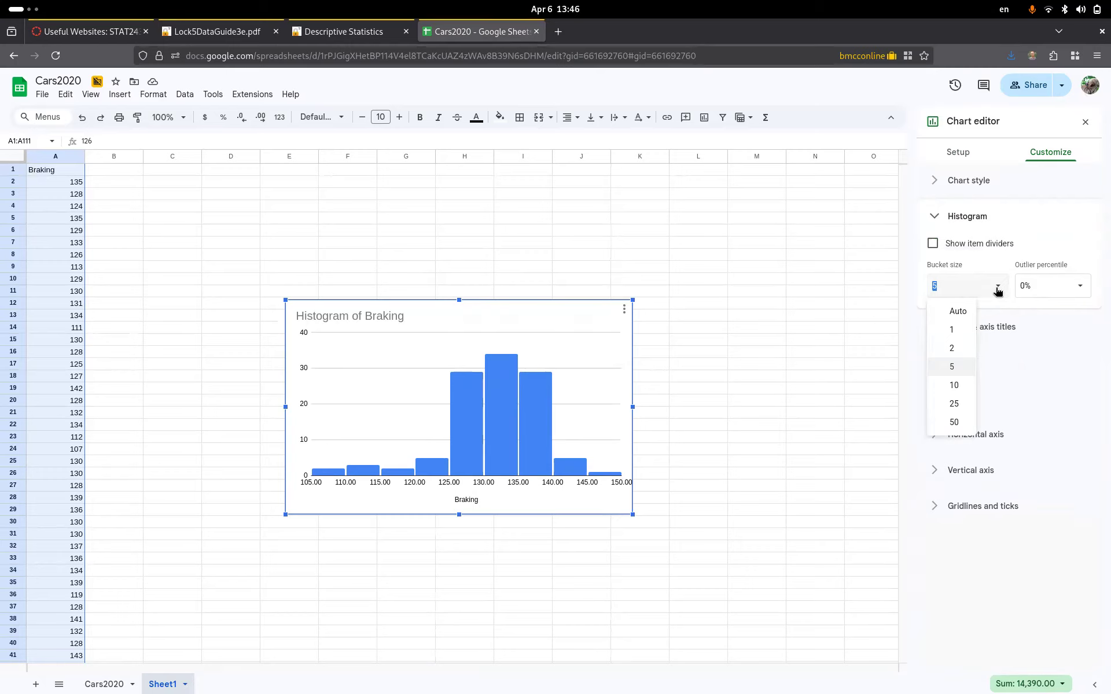
{"action": "type", "text": "7."}
{"action": "key", "text": "Return"}
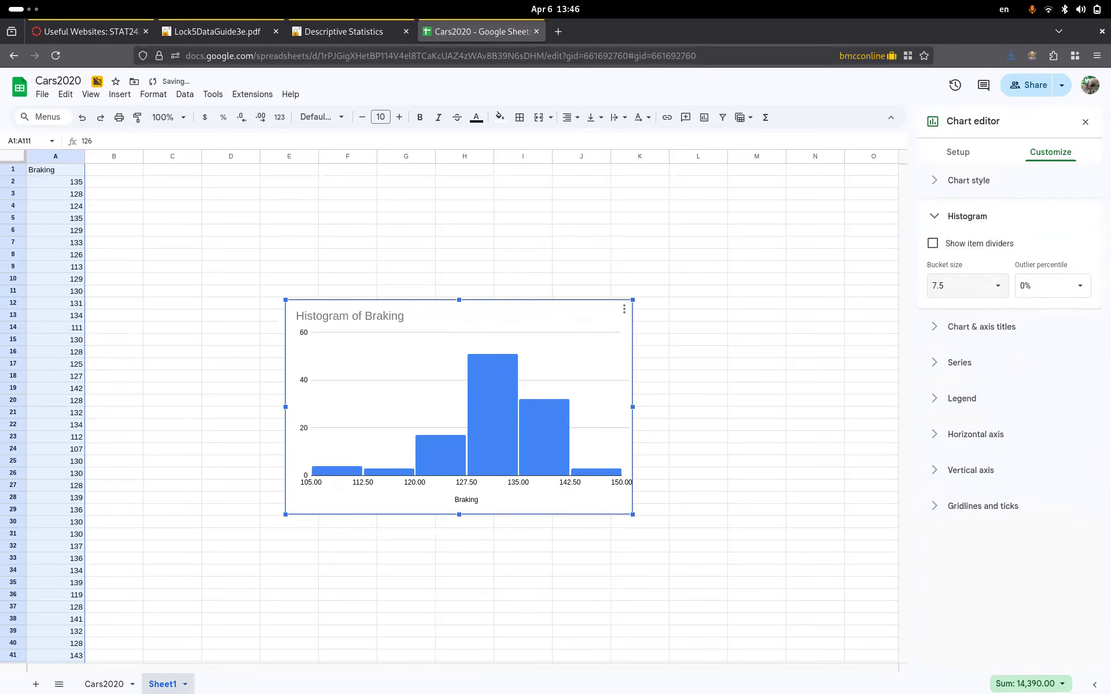
{"action": "left_click", "coordinate": [967, 286]}
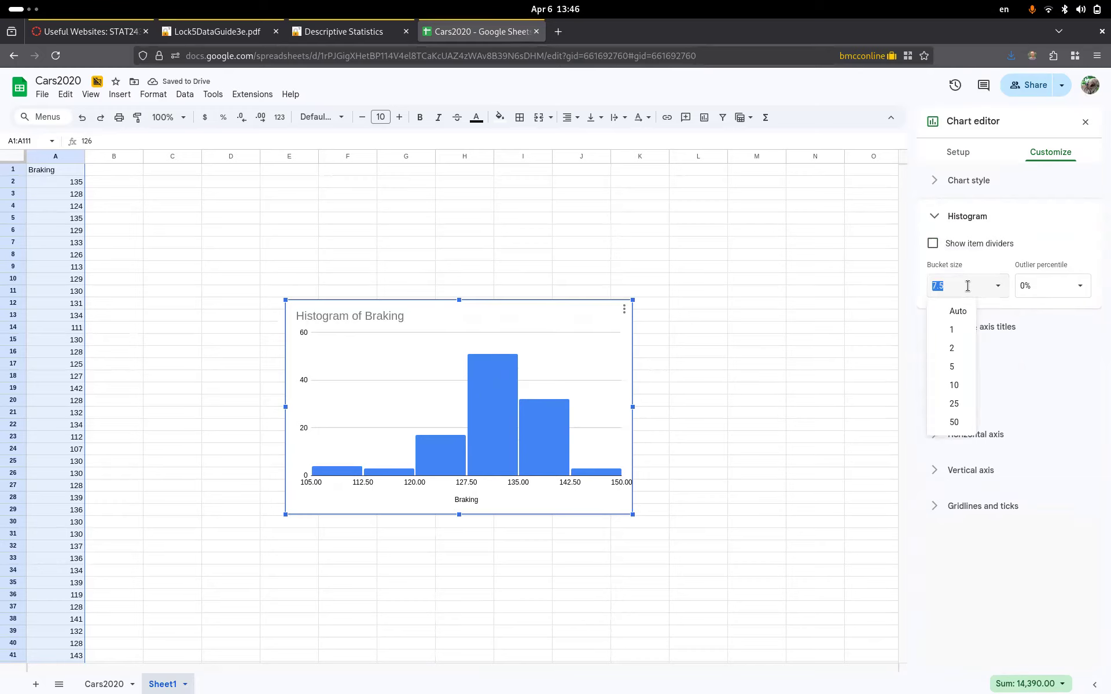
{"action": "type", "text": "5"}
{"action": "key", "text": "Return"}
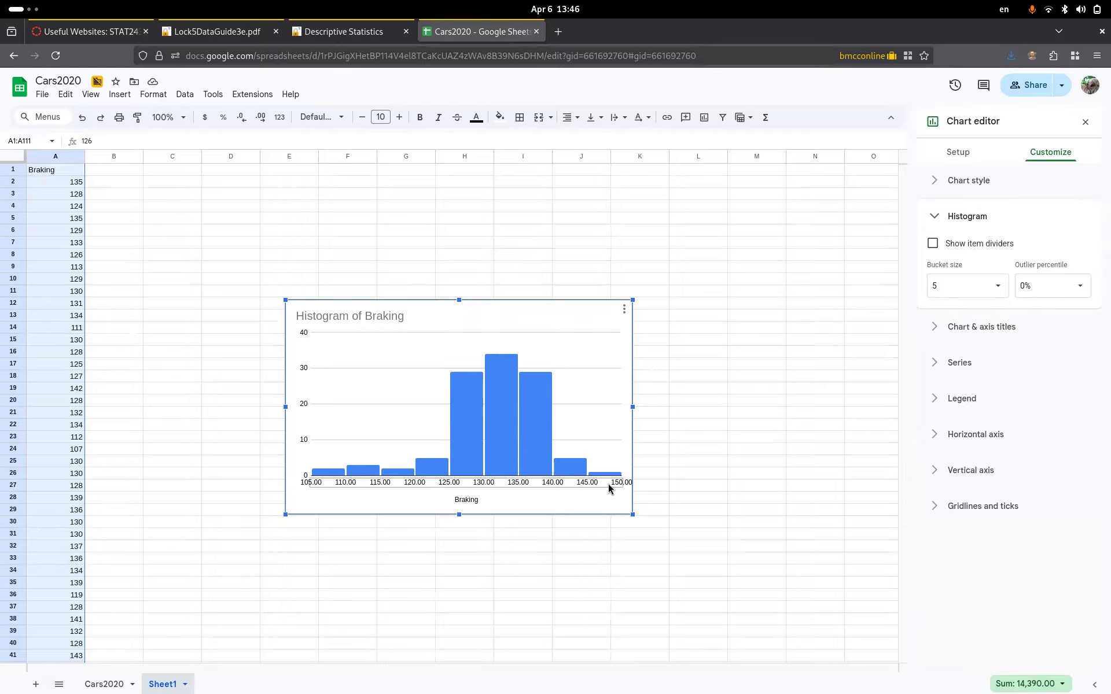
- Retitle the chart 'Braking Distance for 2020 Automobiles'
{"action": "left_click", "coordinate": [971, 337]}
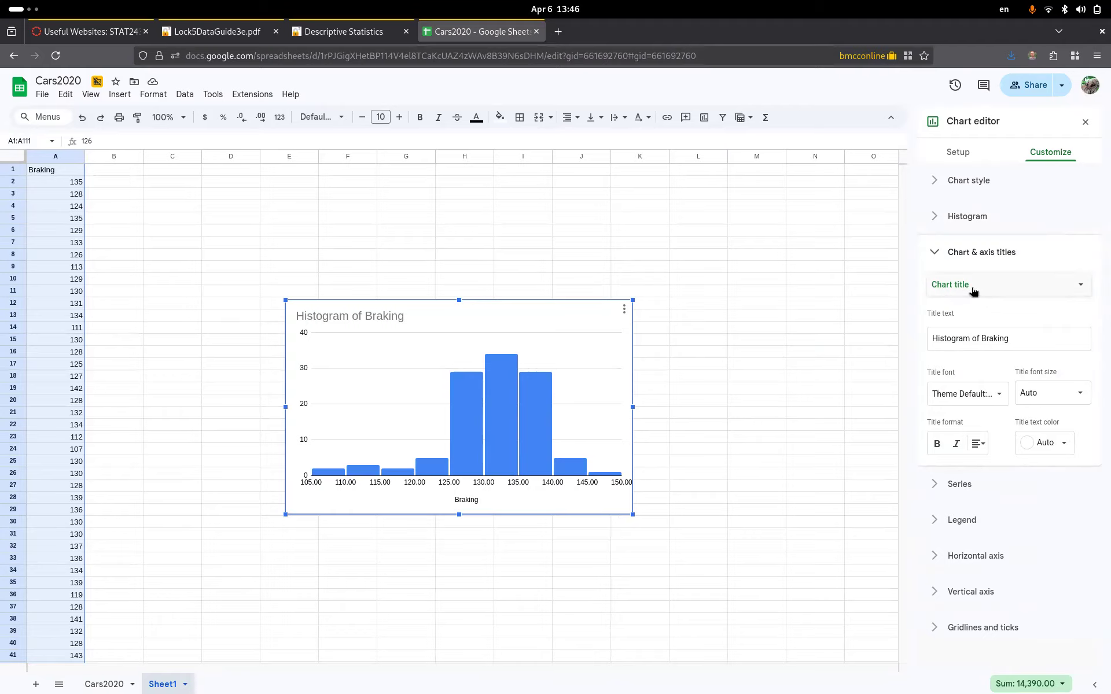
{"action": "left_click", "coordinate": [958, 339]}
{"action": "key", "text": "BackSpace"}
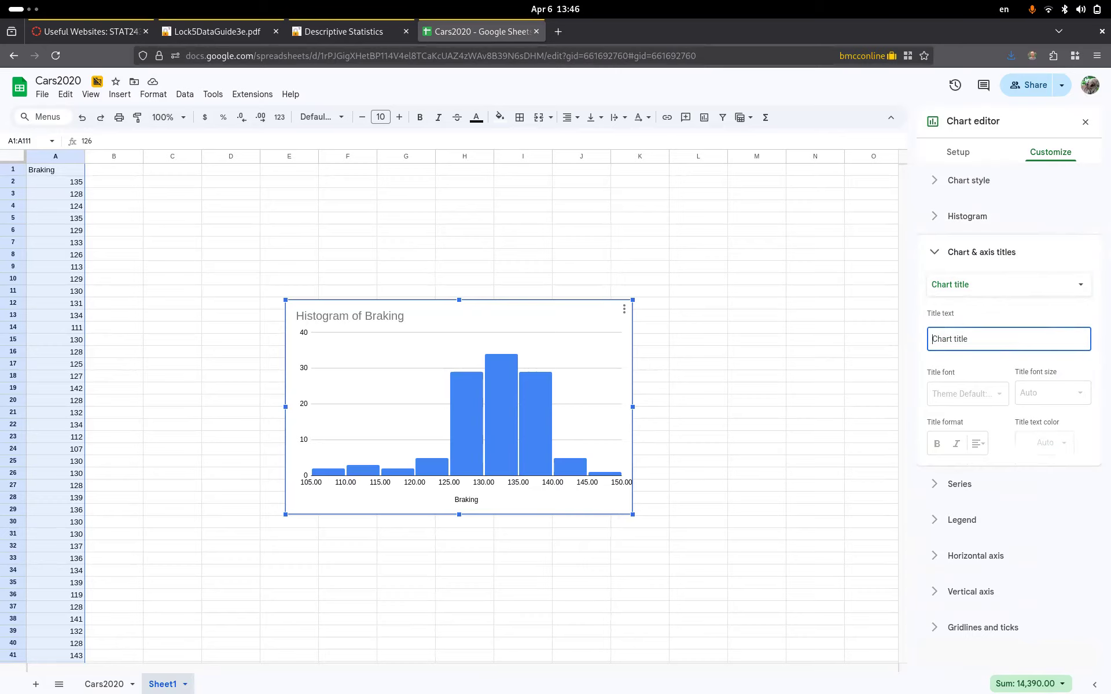
{"action": "type", "text": "Br"}
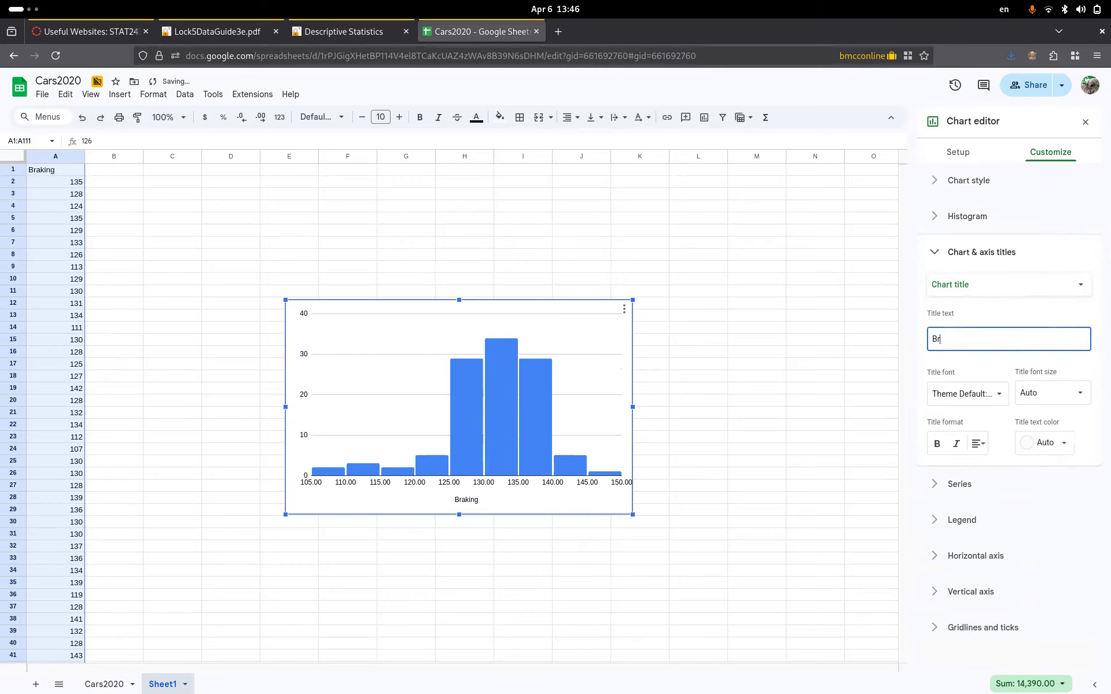
{"action": "type", "text": "king"}
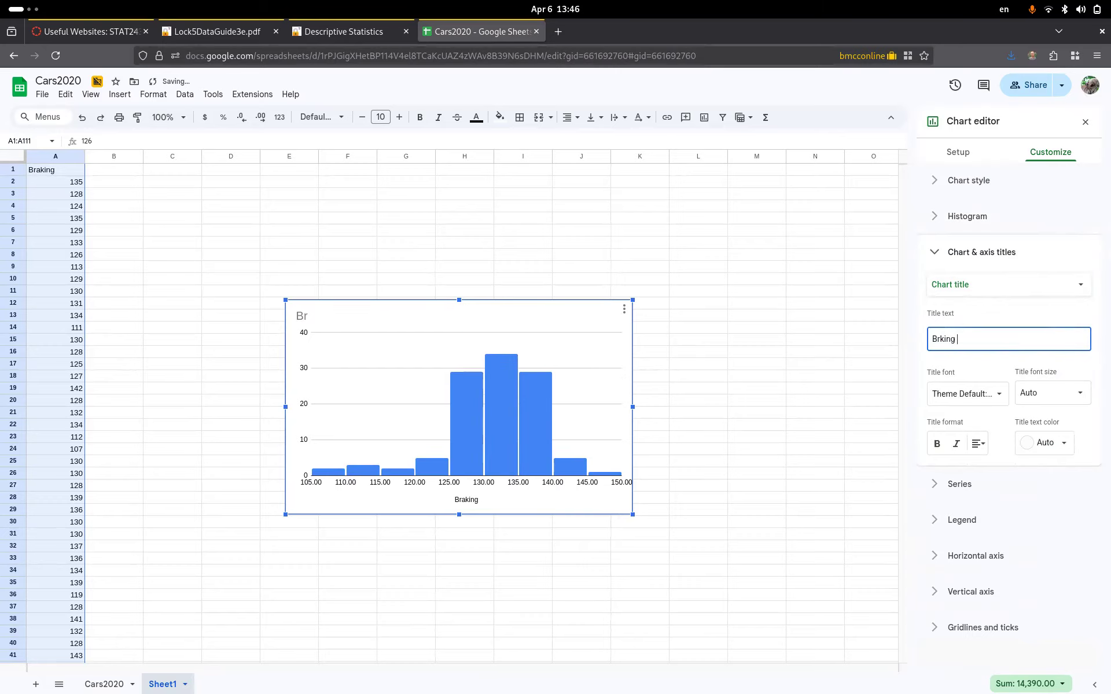
{"action": "key", "text": "BackSpace"}
{"action": "key", "text": "BackSpace"}
{"action": "key", "text": "BackSpace"}
{"action": "key", "text": "BackSpace"}
{"action": "key", "text": "BackSpace"}
{"action": "type", "text": "aking Distace"}
{"action": "key", "text": "BackSpace"}
{"action": "type", "text": "ne"}
{"action": "key", "text": "BackSpace"}
{"action": "key", "text": "BackSpace"}
{"action": "key", "text": "BackSpace"}
{"action": "type", "text": "nce for 2"}
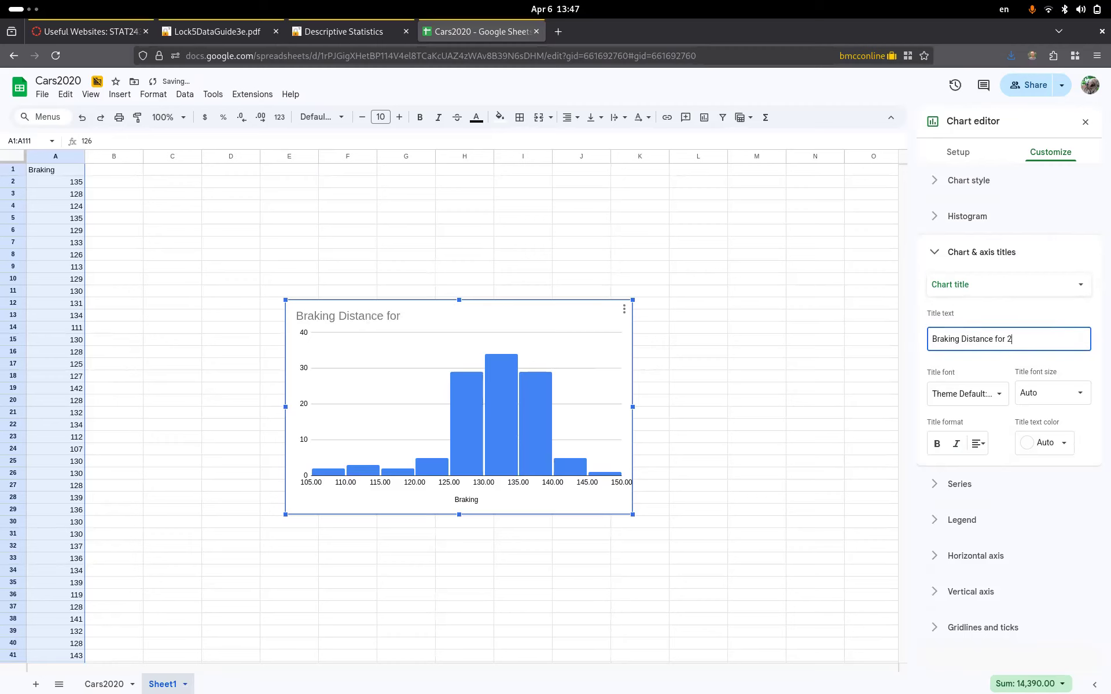
{"action": "type", "text": "020 Automobiles"}
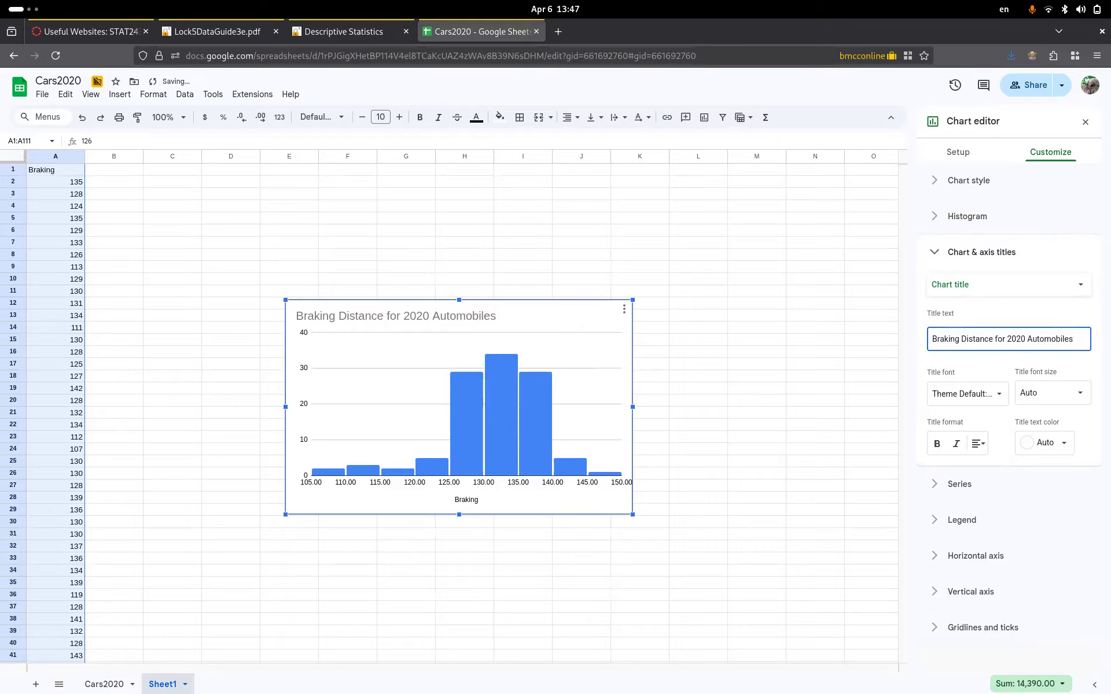
- Add the chart subtitle 'Stopping distance from 60 mph, dry pavement'
{"action": "left_click", "coordinate": [989, 282]}
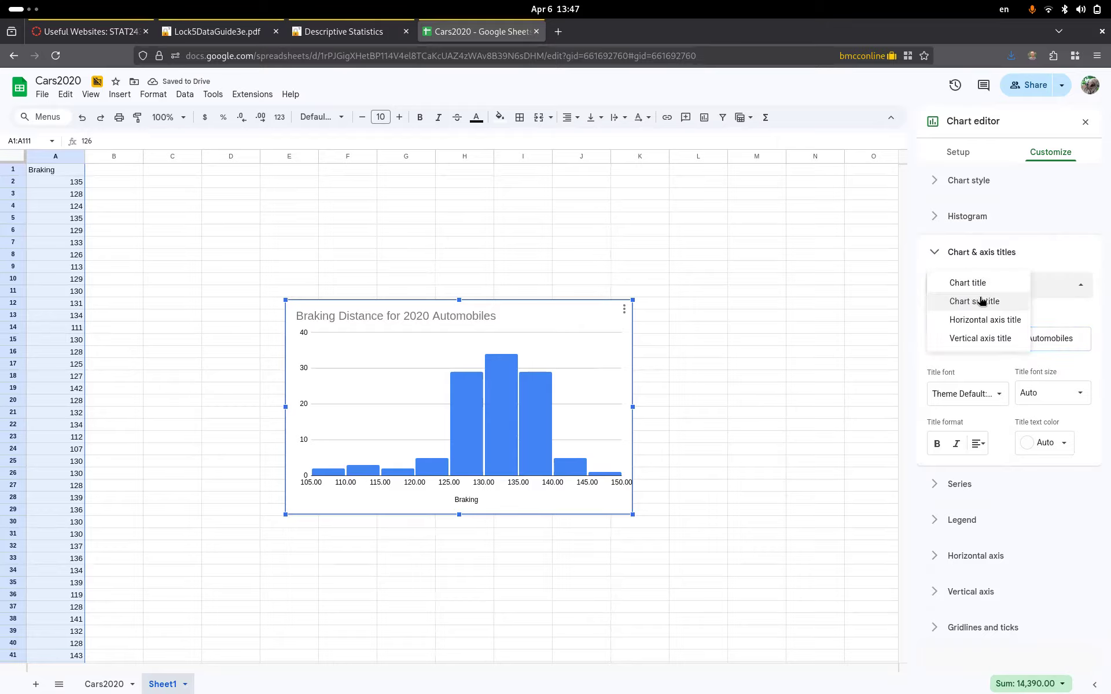
{"action": "left_click", "coordinate": [980, 300]}
{"action": "left_click", "coordinate": [972, 338]}
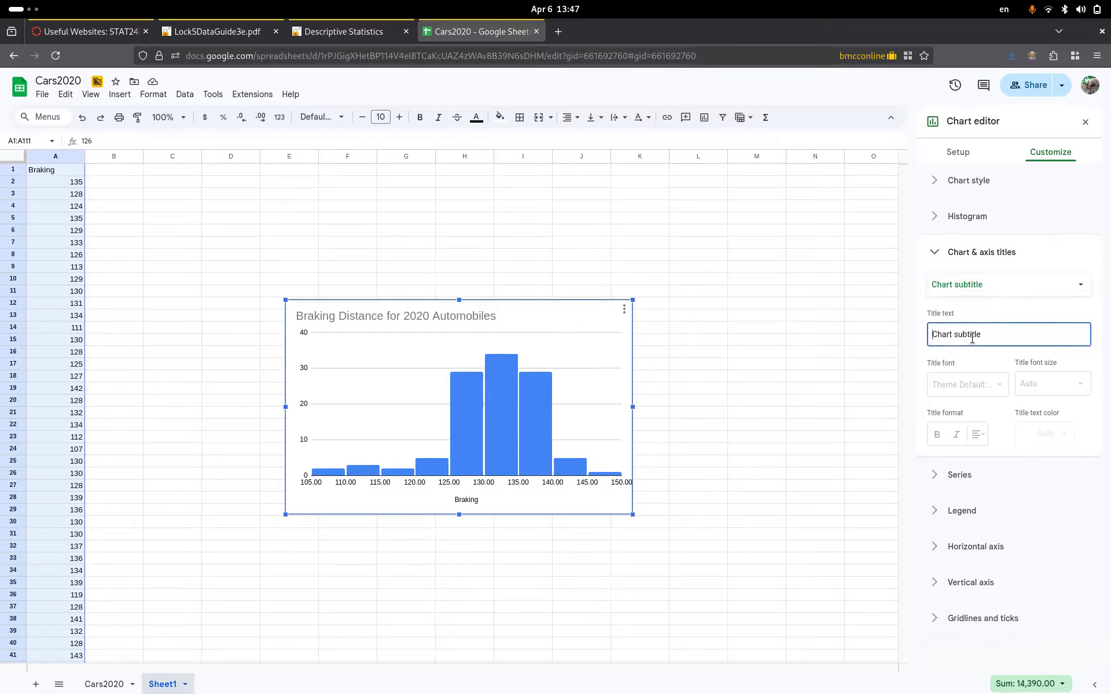
{"action": "type", "text": "Stopp"}
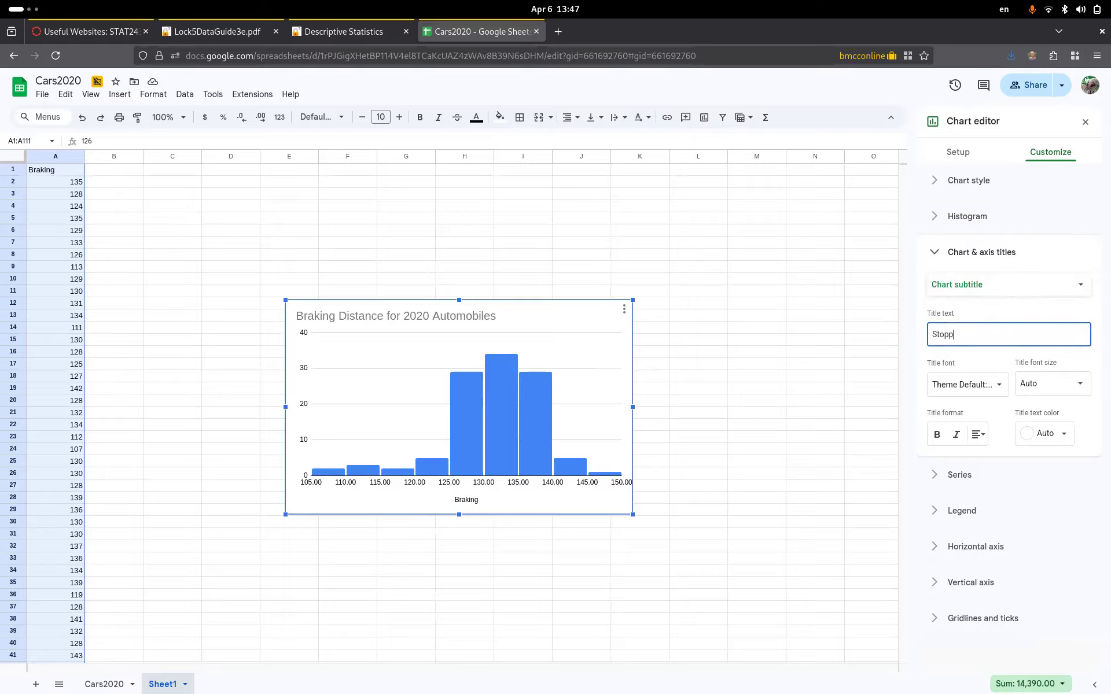
{"action": "type", "text": "ing distance "}
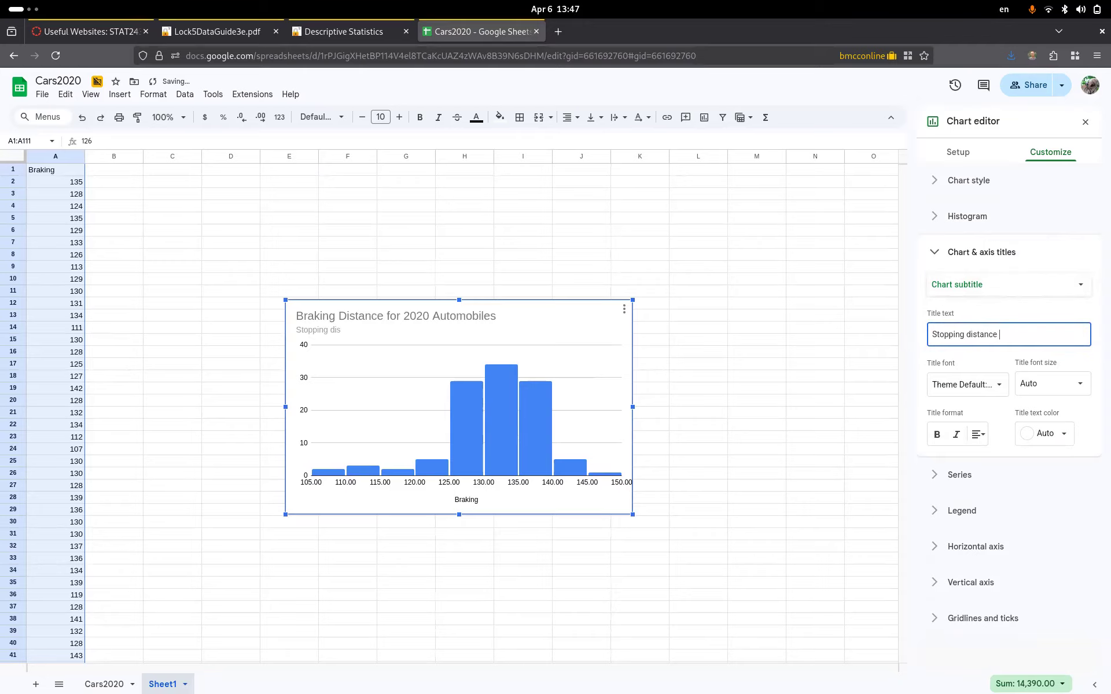
{"action": "type", "text": "from 60 mph, dry p"}
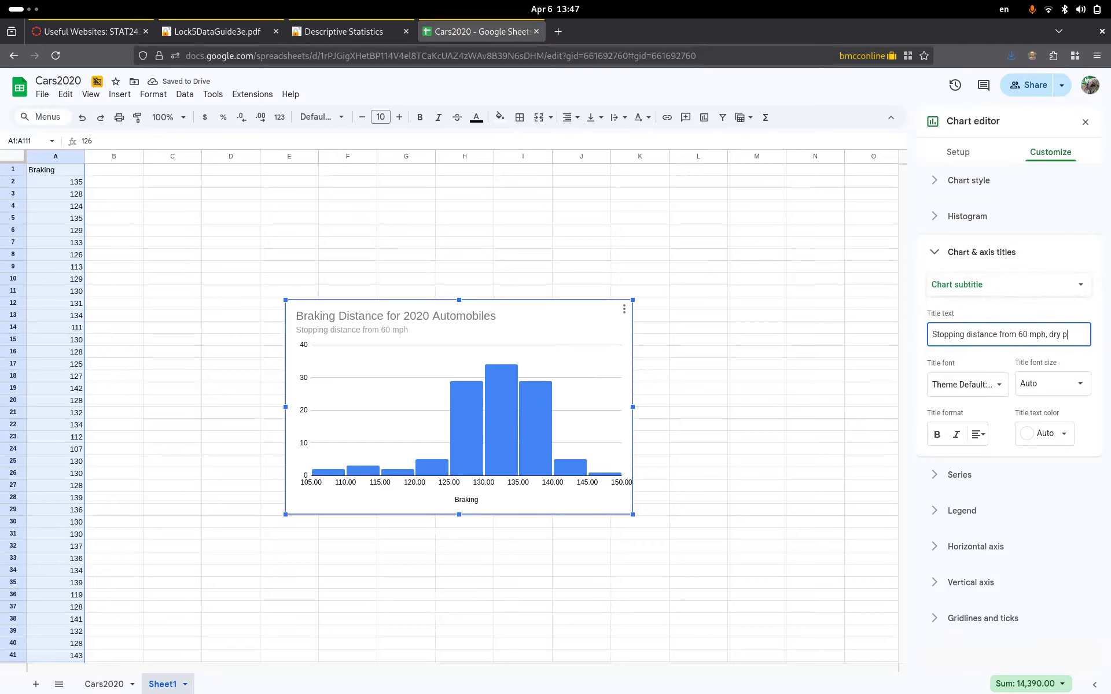
{"action": "type", "text": "avement"}
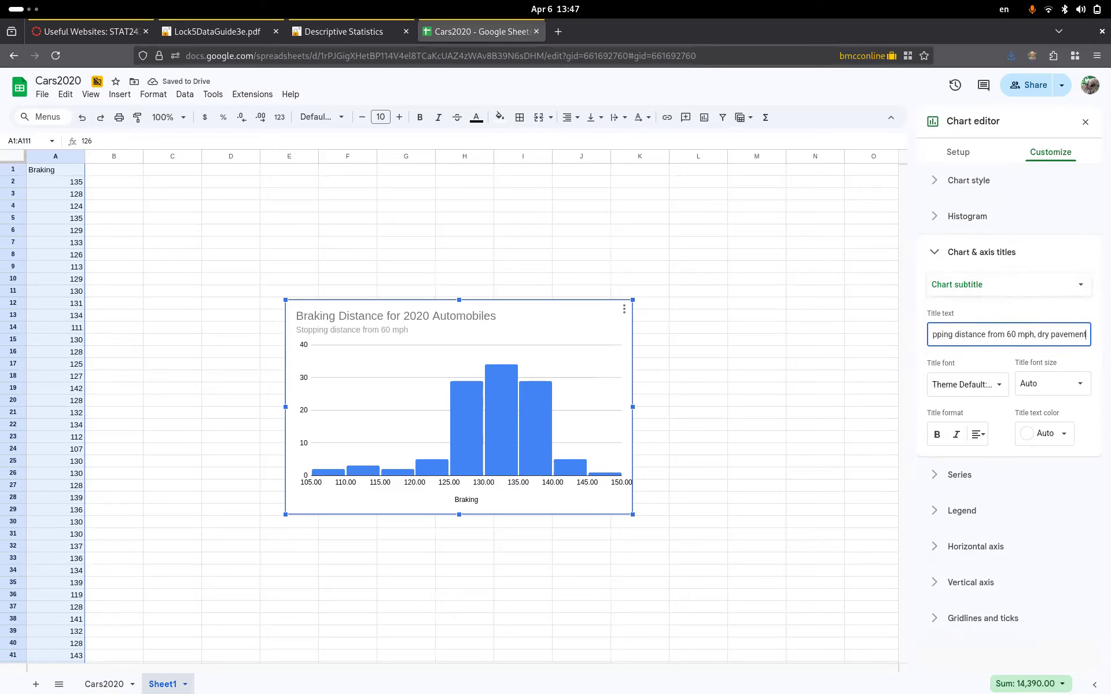
- Change the horizontal axis title to 'Braking distance in feet'
{"action": "left_click", "coordinate": [476, 503]}
{"action": "double_click", "coordinate": [475, 501]}
{"action": "left_click", "coordinate": [490, 500]}
{"action": "type", "text": "distance in feet"}
{"action": "key", "text": "Return"}
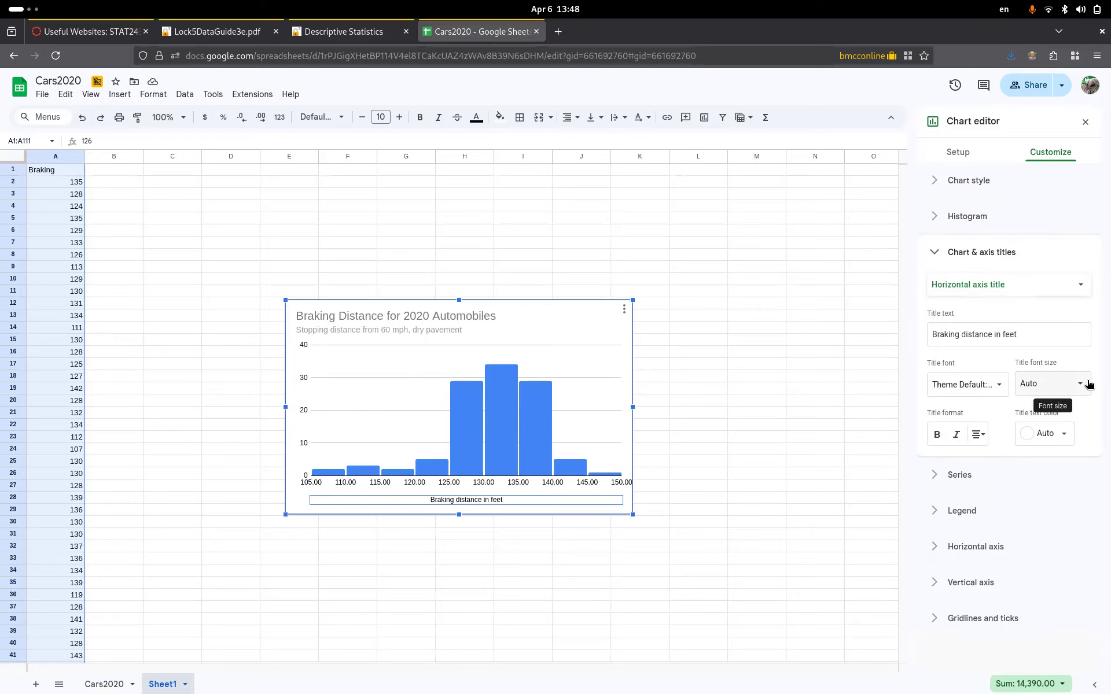
- Give the vertical axis the title 'number of cars'
{"action": "left_click", "coordinate": [952, 255]}
{"action": "left_click", "coordinate": [952, 255]}
{"action": "left_click", "coordinate": [958, 288]}
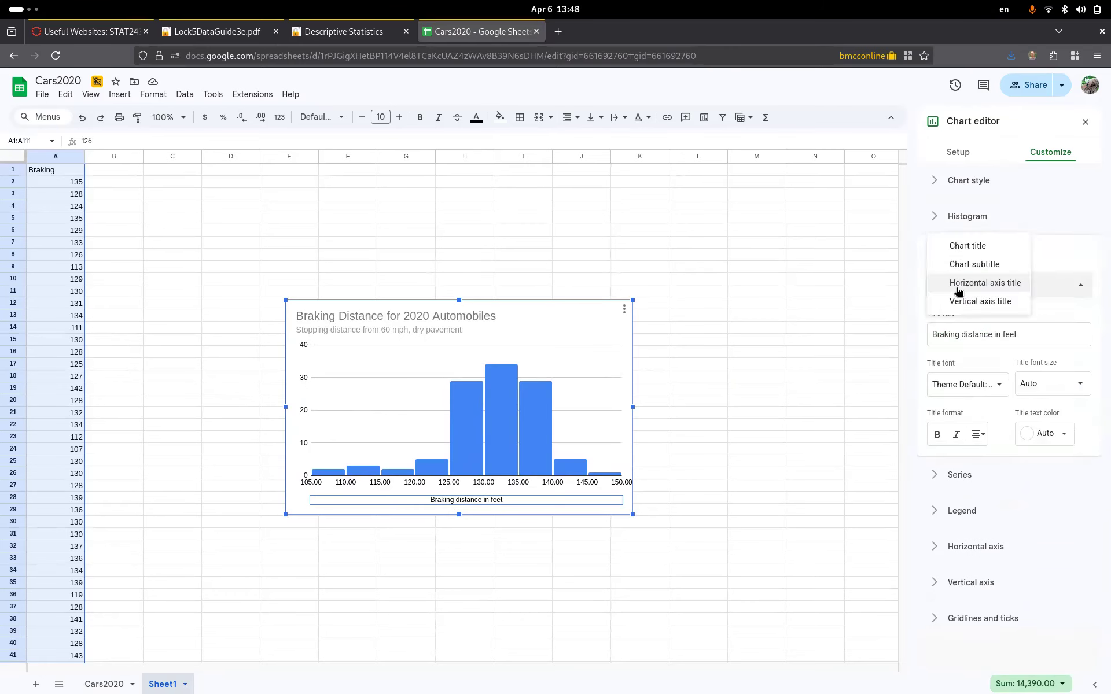
{"action": "left_click", "coordinate": [960, 301]}
{"action": "left_click", "coordinate": [957, 335]}
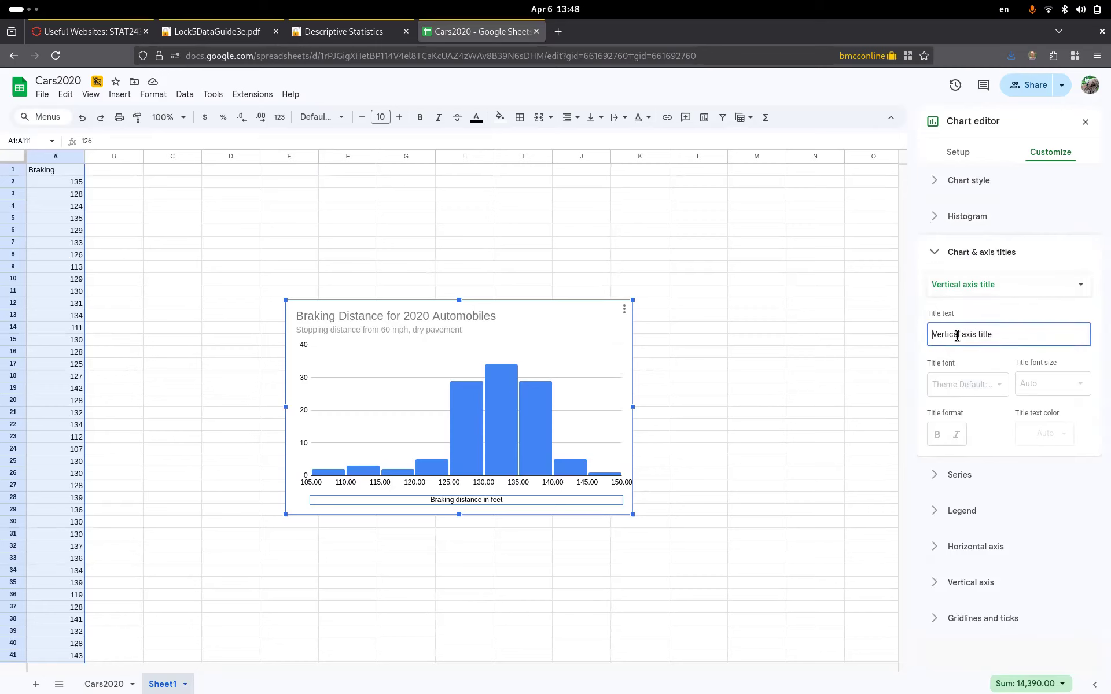
{"action": "type", "text": "number of cars"}
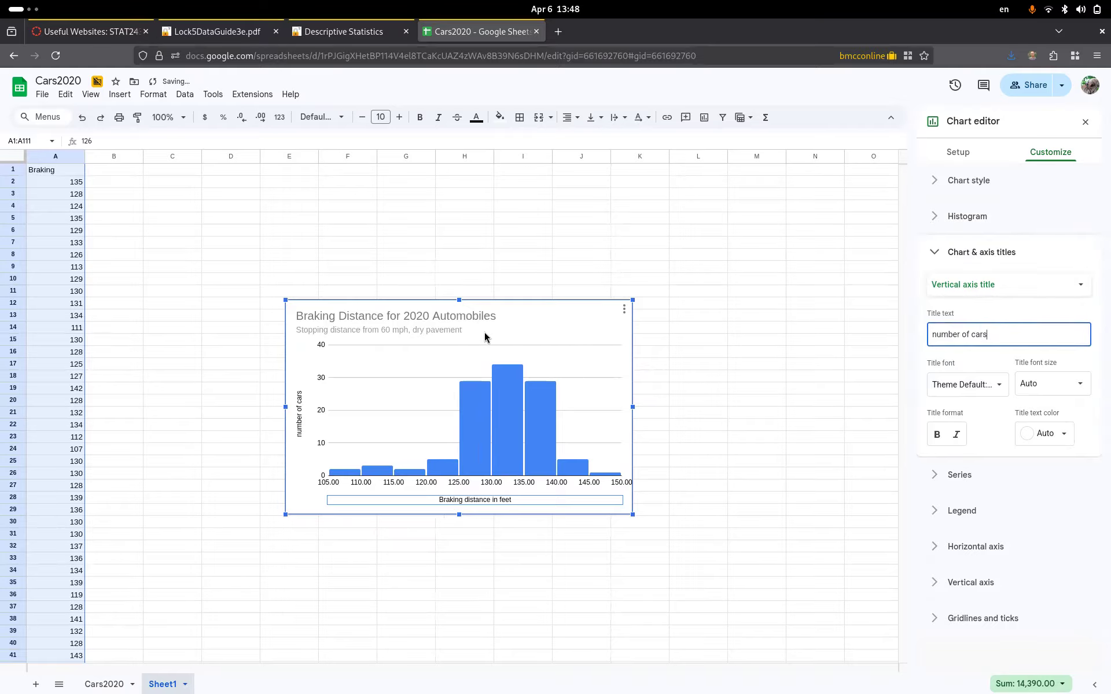
- Move the braking histogram up and left, then deselect it so the chart editor closes
{"action": "left_click_drag", "start_coordinate": [514, 302], "coordinate": [470, 175]}
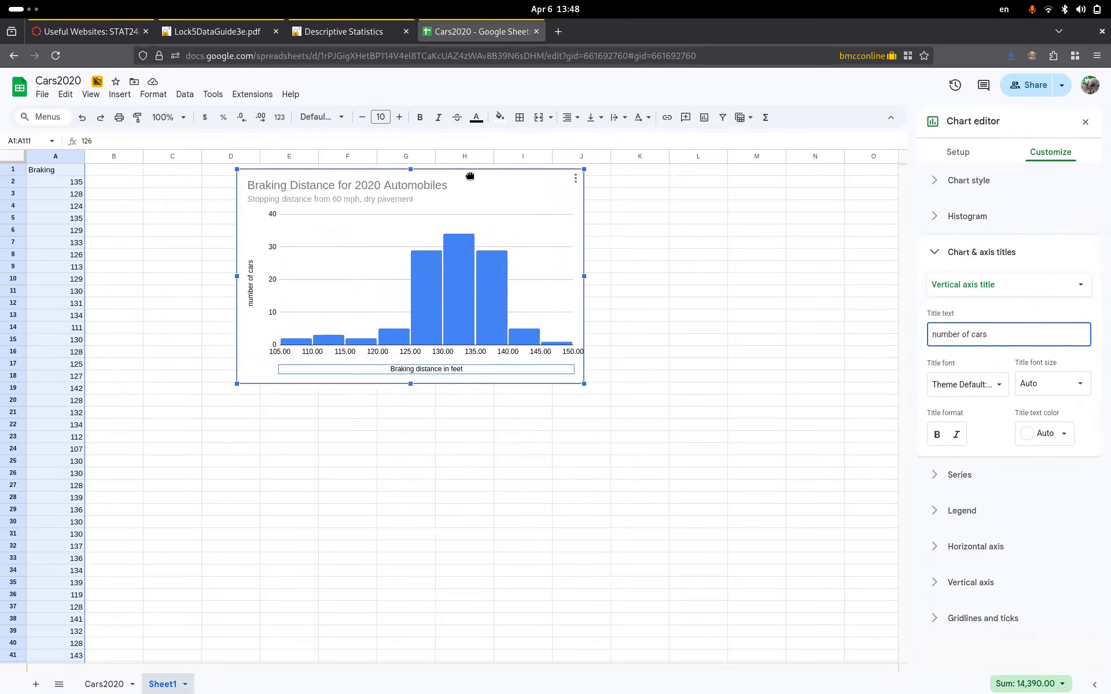
{"action": "left_click", "coordinate": [743, 248]}
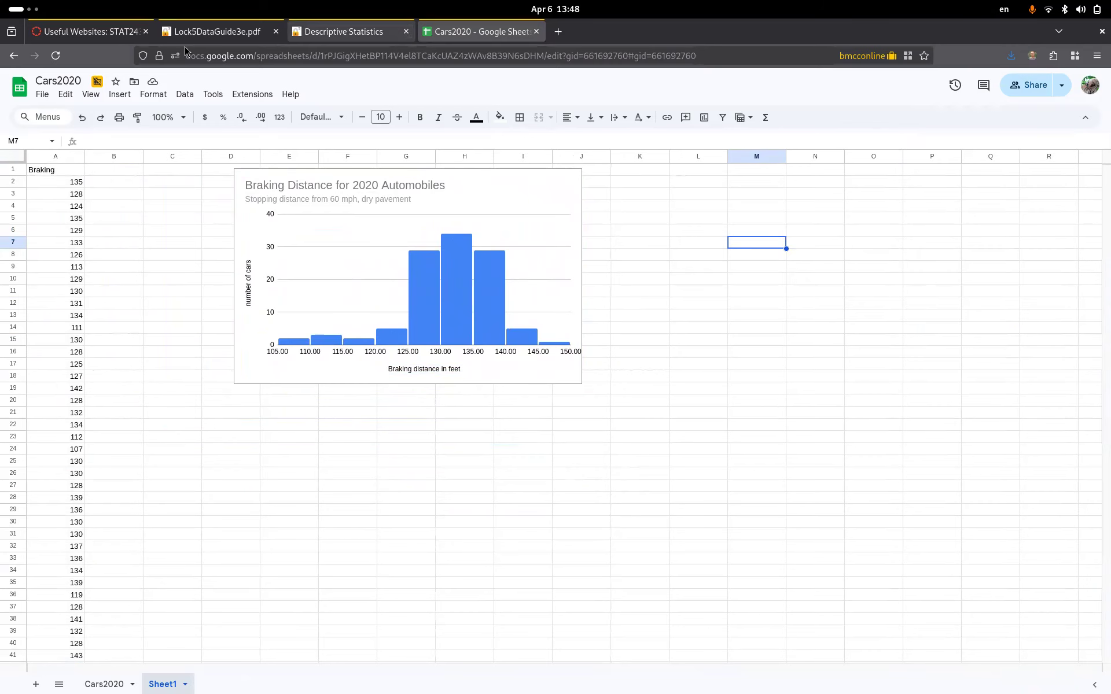
- From the STAT243Z course home, open the Data Collection assignment and preview its survey link
{"action": "left_click", "coordinate": [87, 32]}
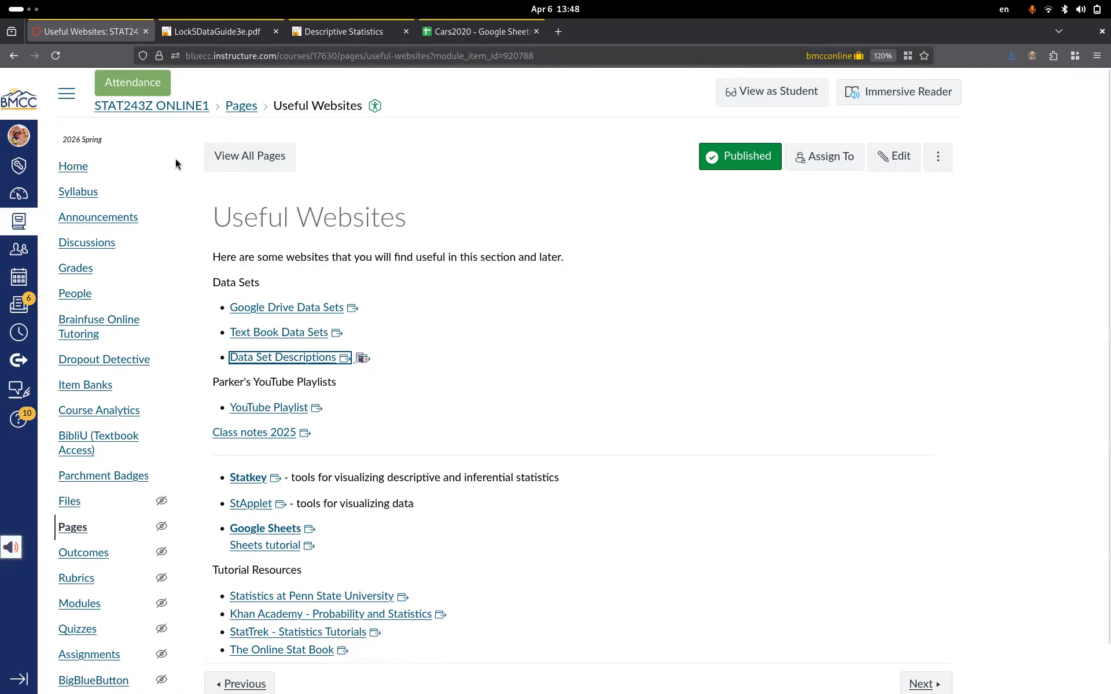
{"action": "left_click", "coordinate": [75, 166]}
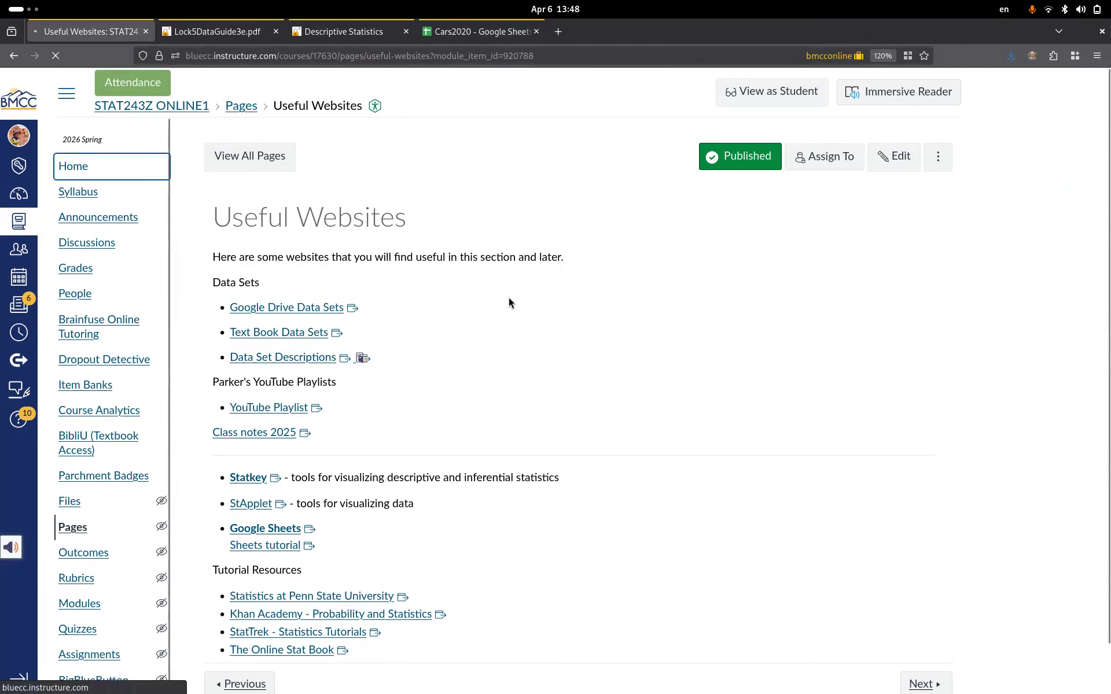
{"action": "scroll", "coordinate": [381, 411], "scroll_direction": "down", "scroll_amount": 5}
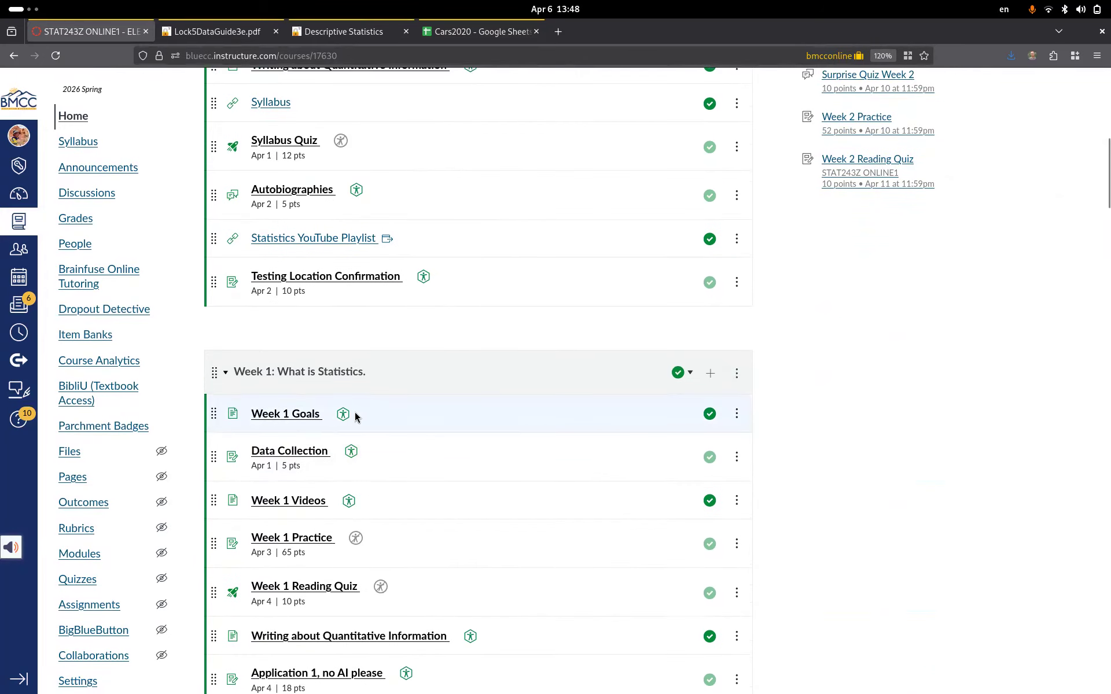
{"action": "left_click", "coordinate": [294, 451]}
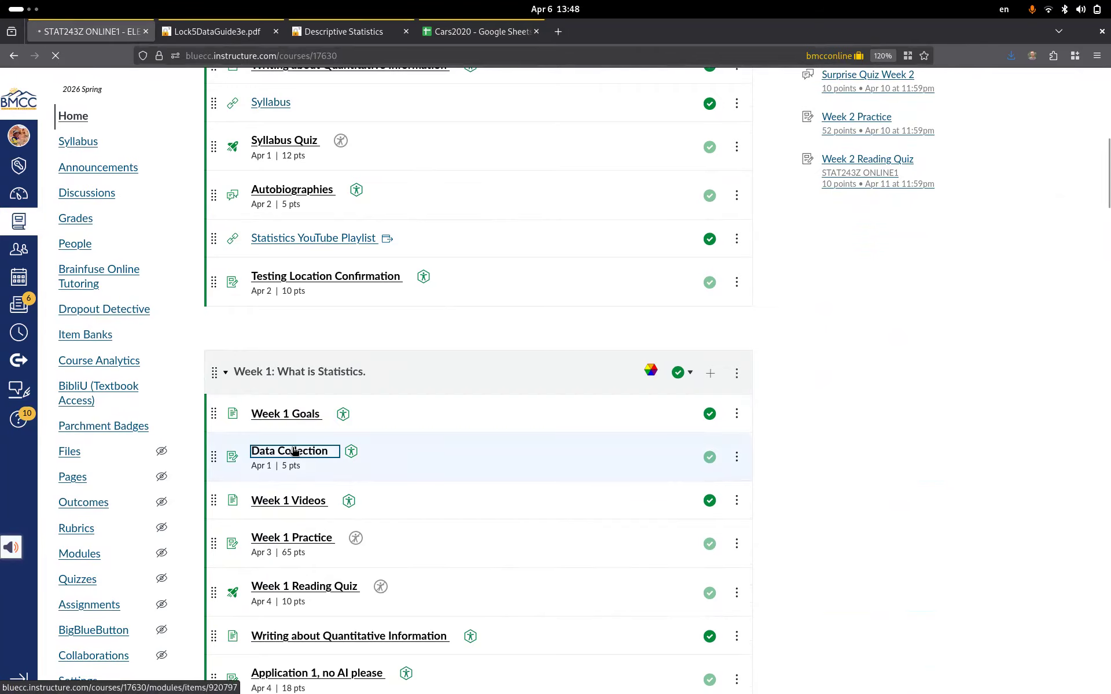
{"action": "left_click", "coordinate": [294, 222]}
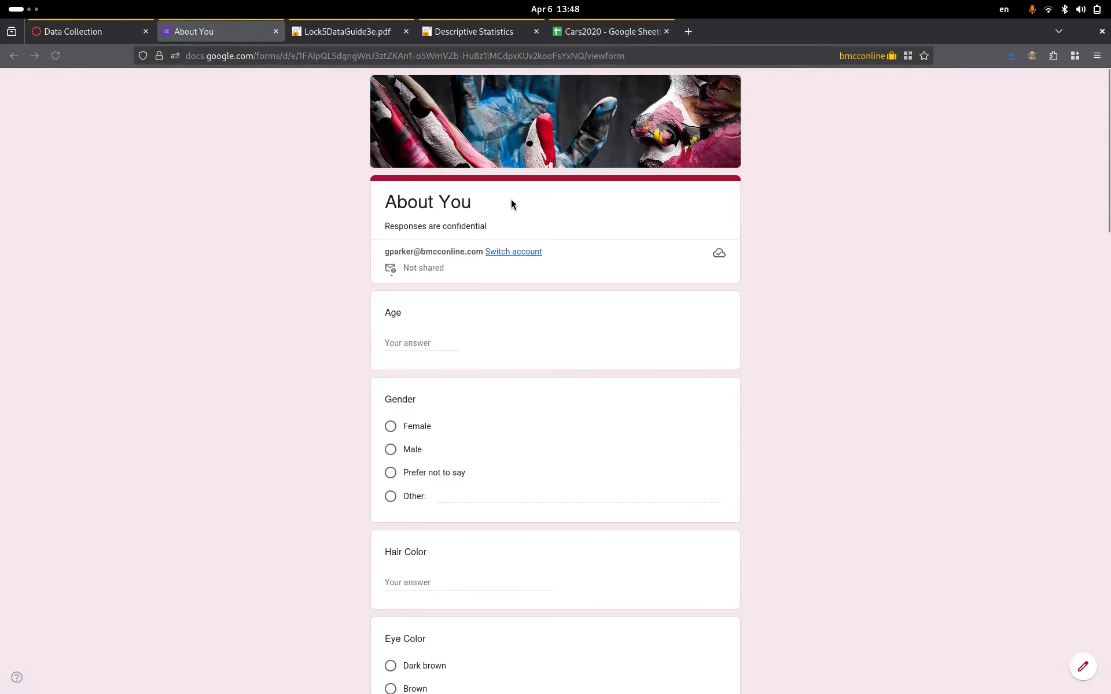
{"action": "left_click", "coordinate": [276, 31]}
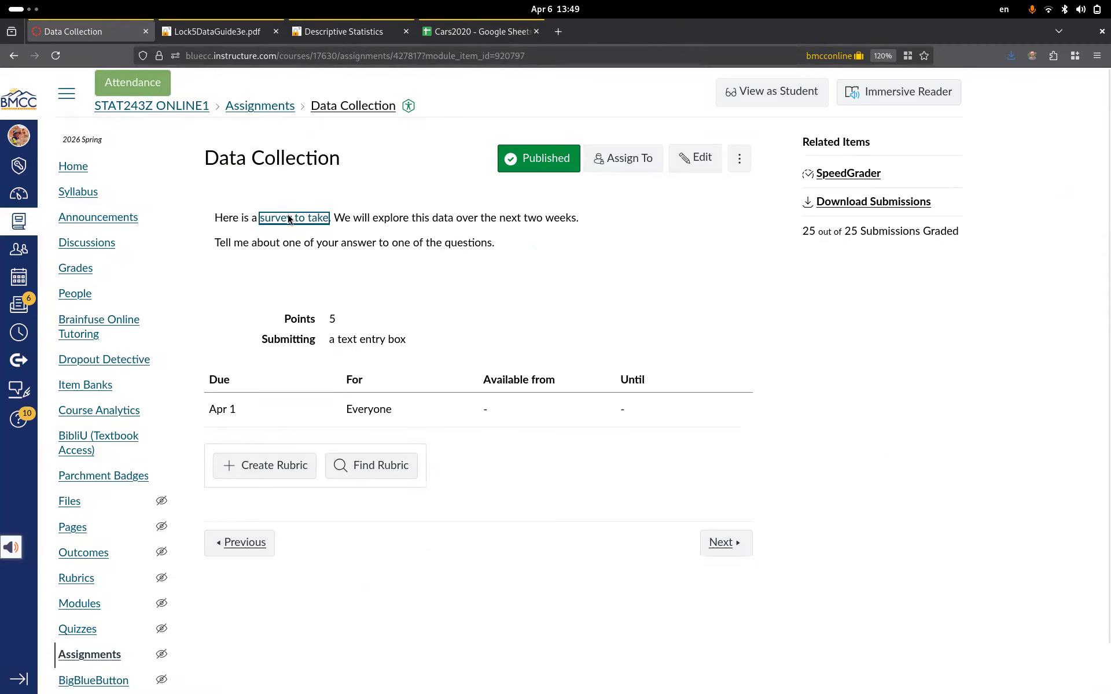
{"action": "left_click", "coordinate": [327, 251]}
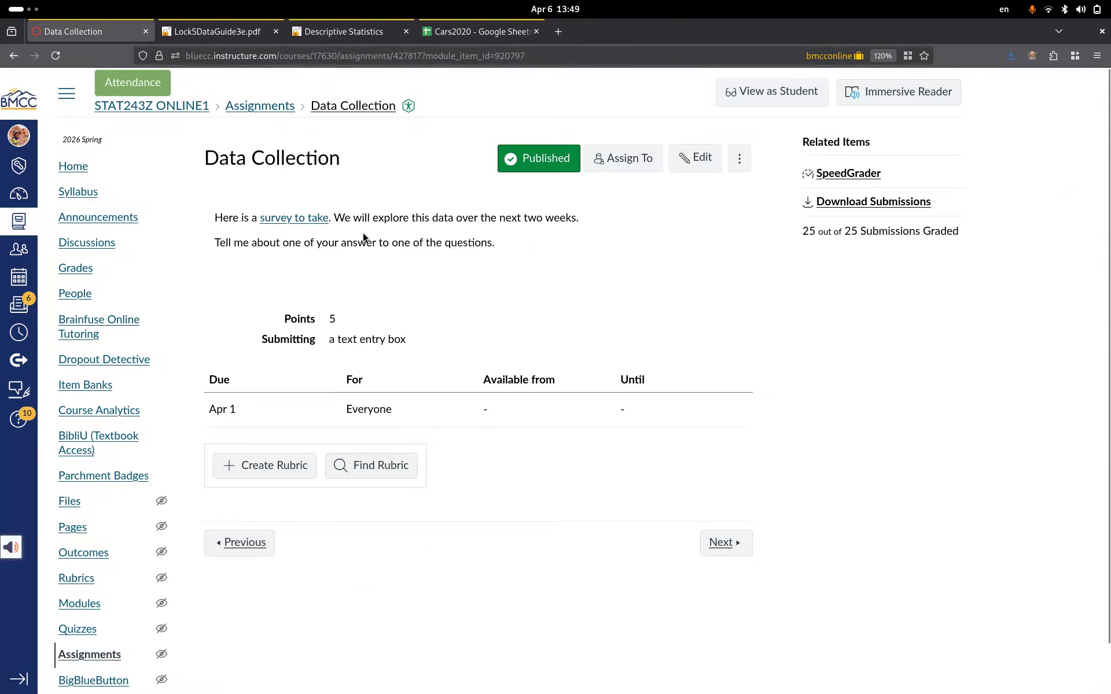
- Return to the course home, reopen the Data Collection assignment and bring up the About You survey
{"action": "left_click", "coordinate": [72, 168]}
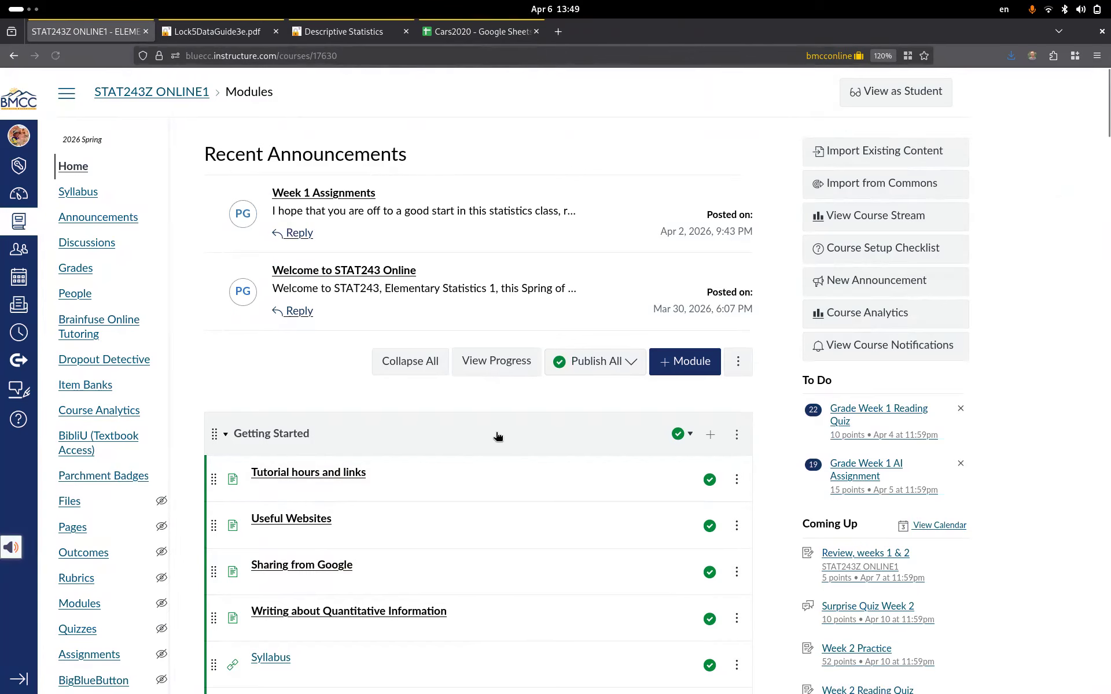
{"action": "scroll", "coordinate": [496, 435], "scroll_direction": "down", "scroll_amount": 9}
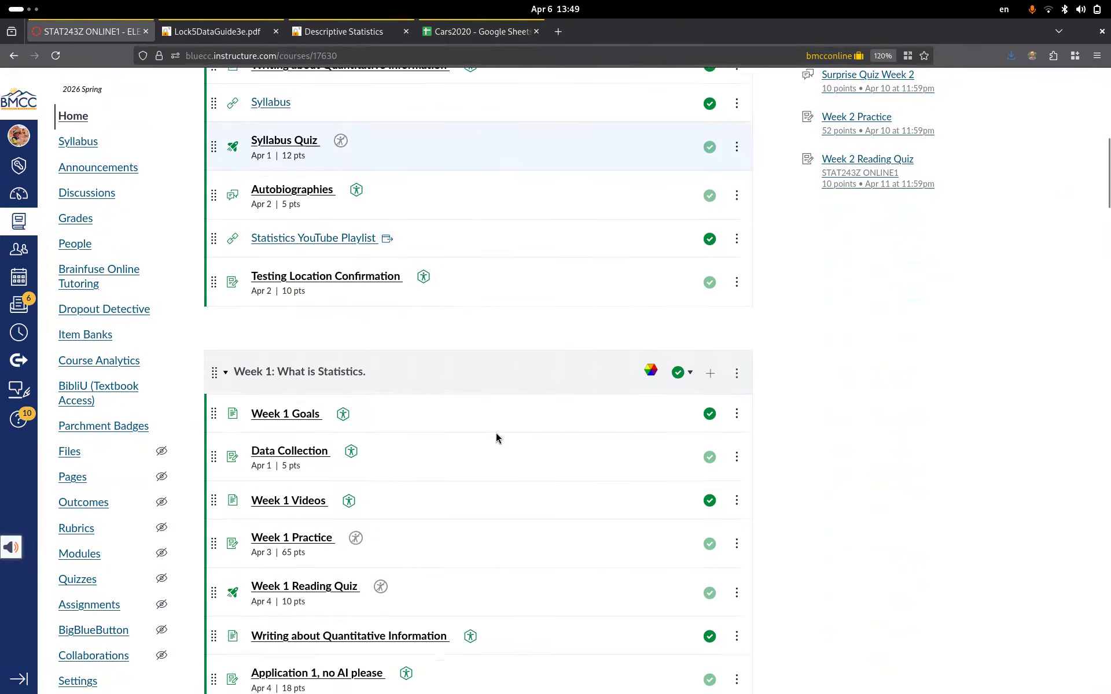
{"action": "scroll", "coordinate": [496, 437], "scroll_direction": "down", "scroll_amount": 2}
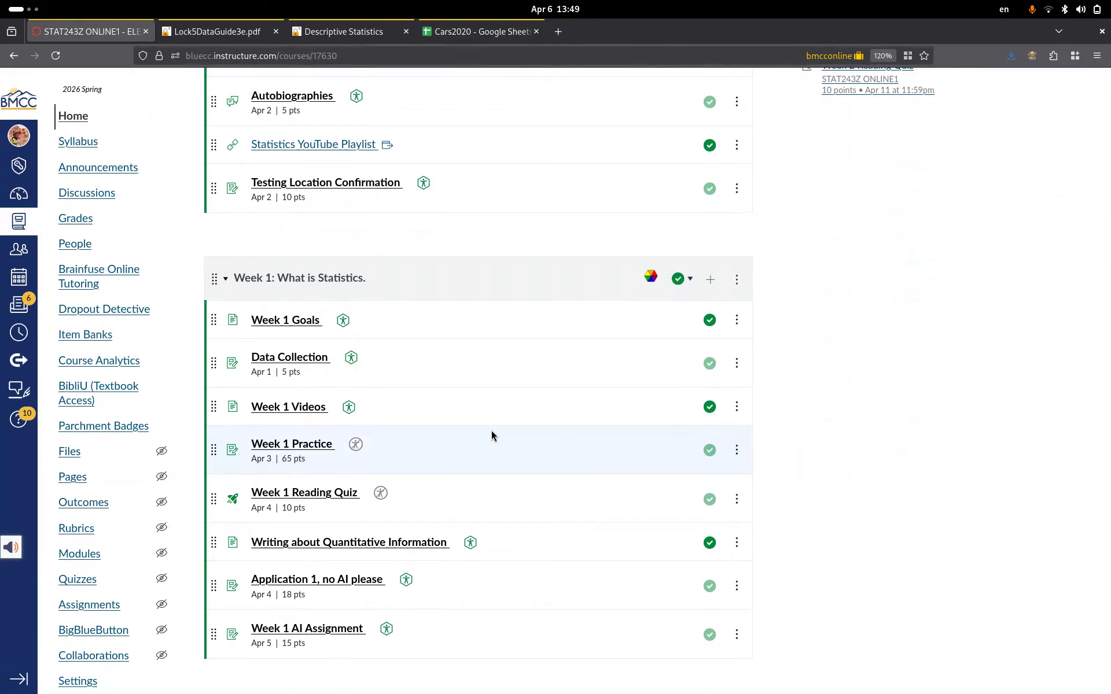
{"action": "left_click", "coordinate": [285, 359]}
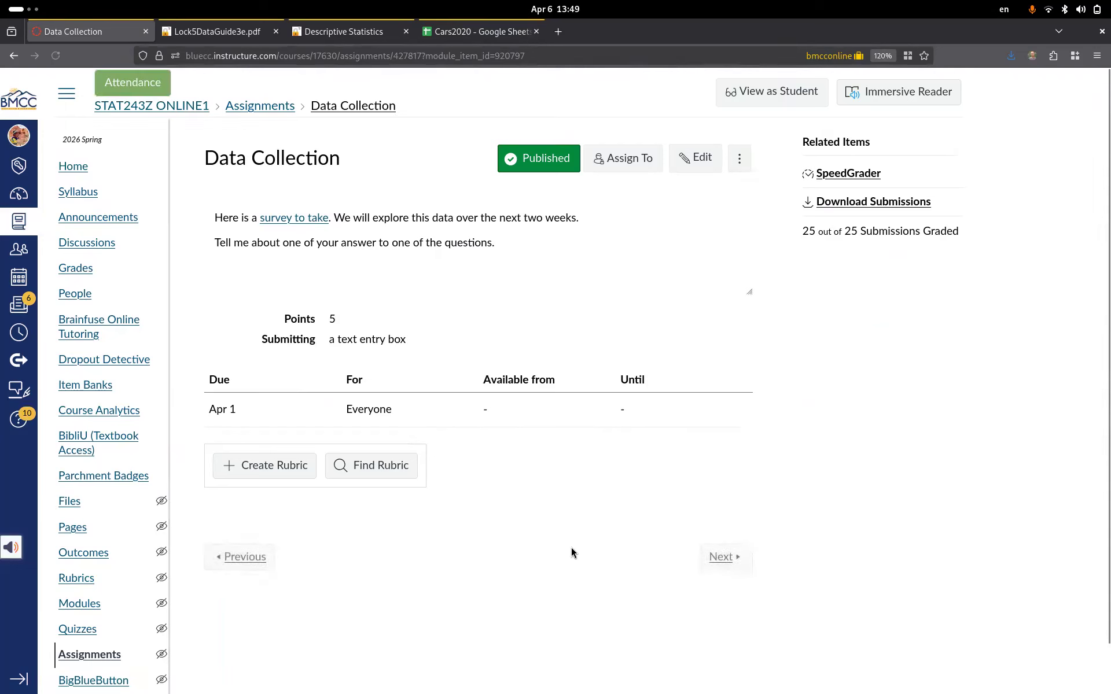
{"action": "left_click", "coordinate": [907, 662]}
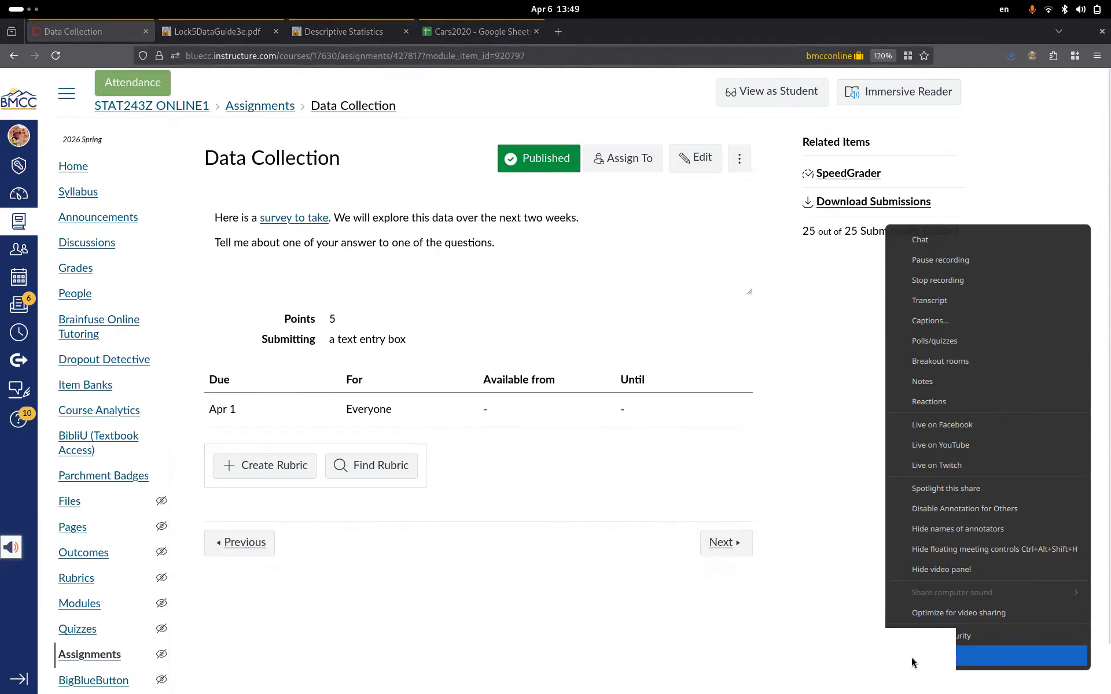
{"action": "left_click", "coordinate": [945, 260]}
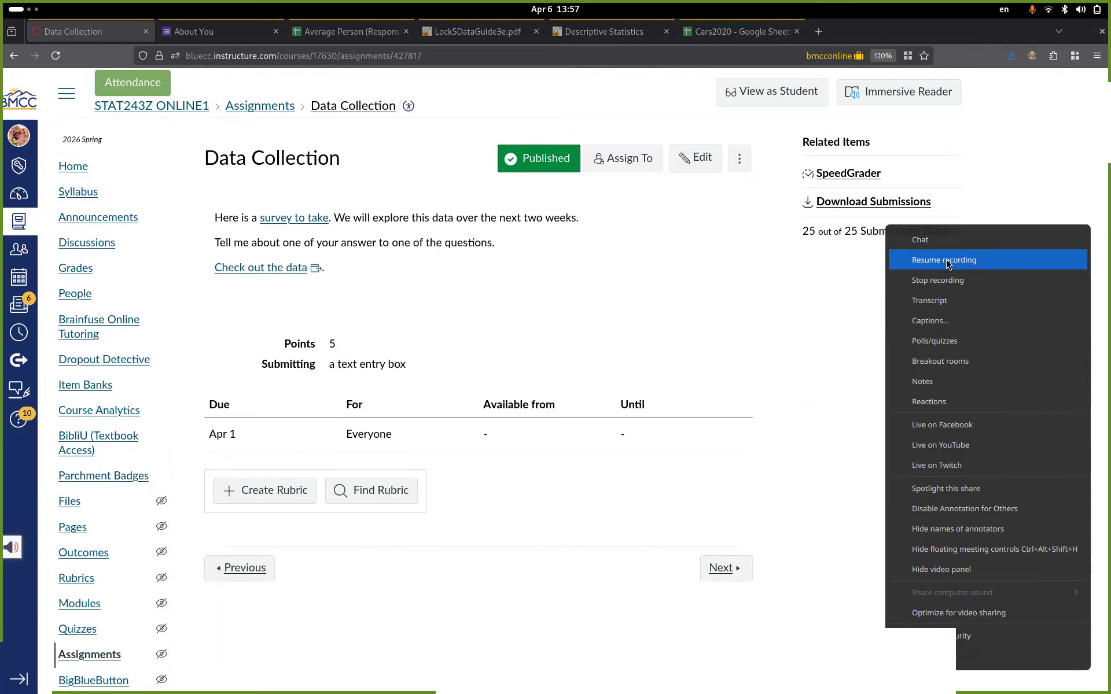
{"action": "left_click", "coordinate": [945, 259]}
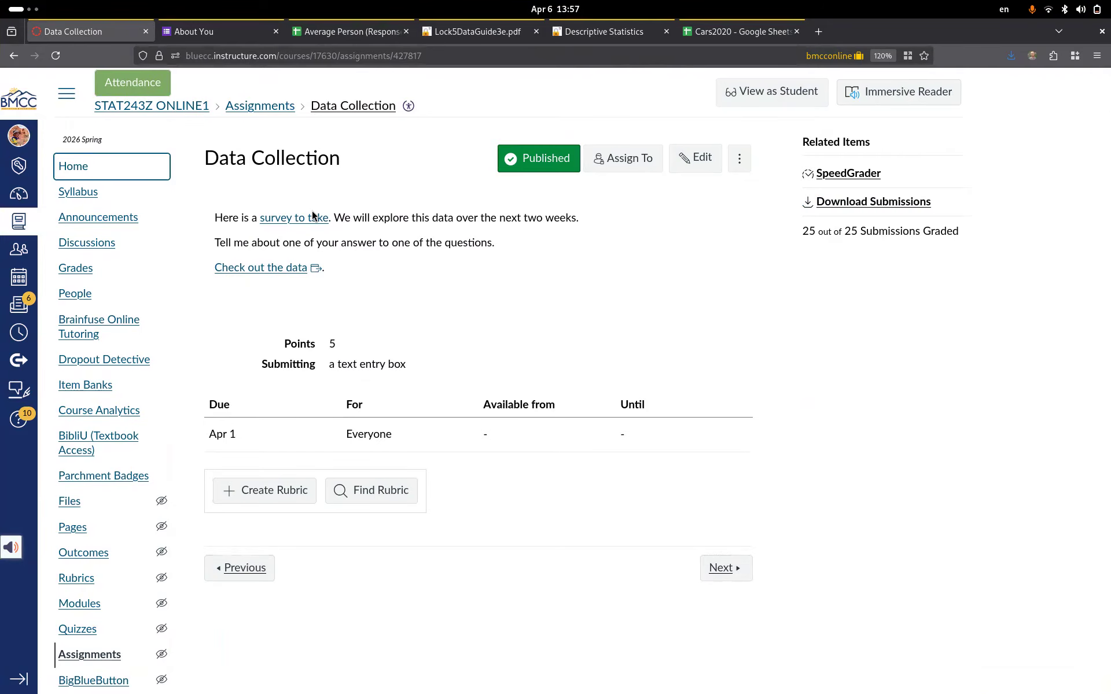
{"action": "left_click", "coordinate": [219, 32]}
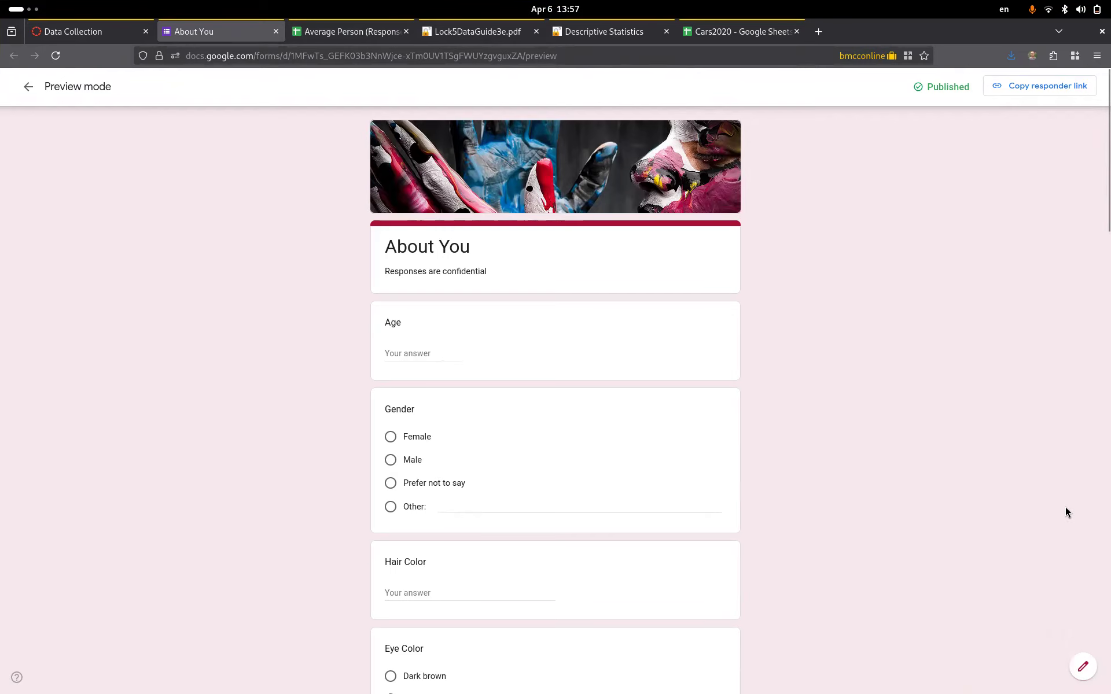
- Open the About You form in edit mode and view its 610-response summary
{"action": "left_click", "coordinate": [1082, 668]}
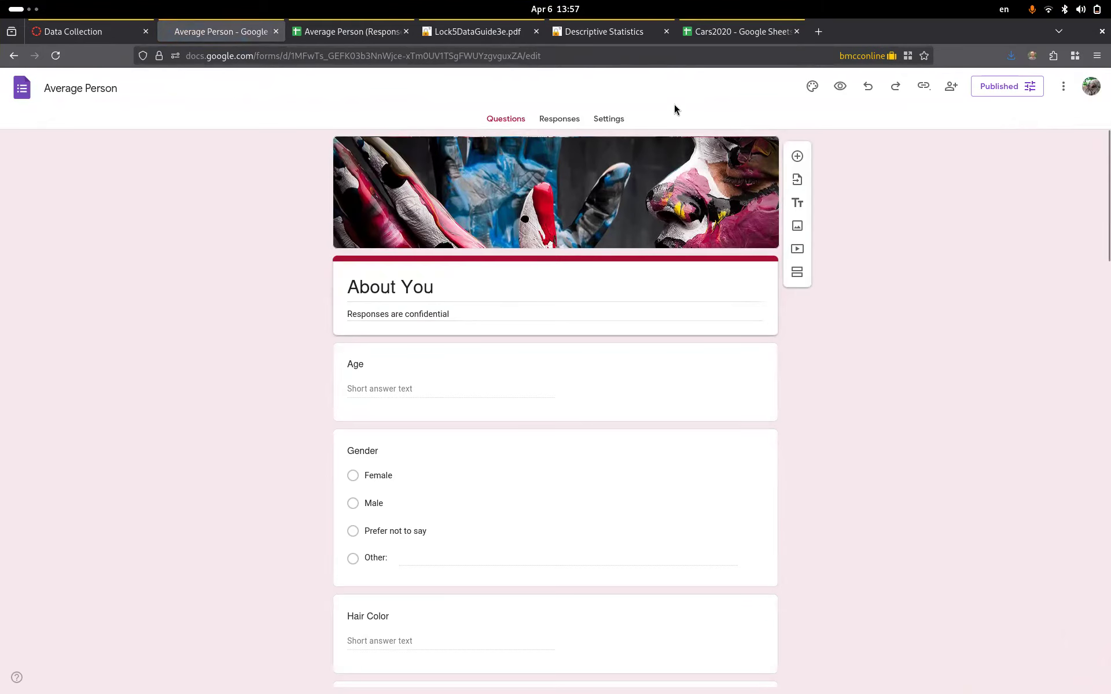
{"action": "left_click", "coordinate": [560, 121]}
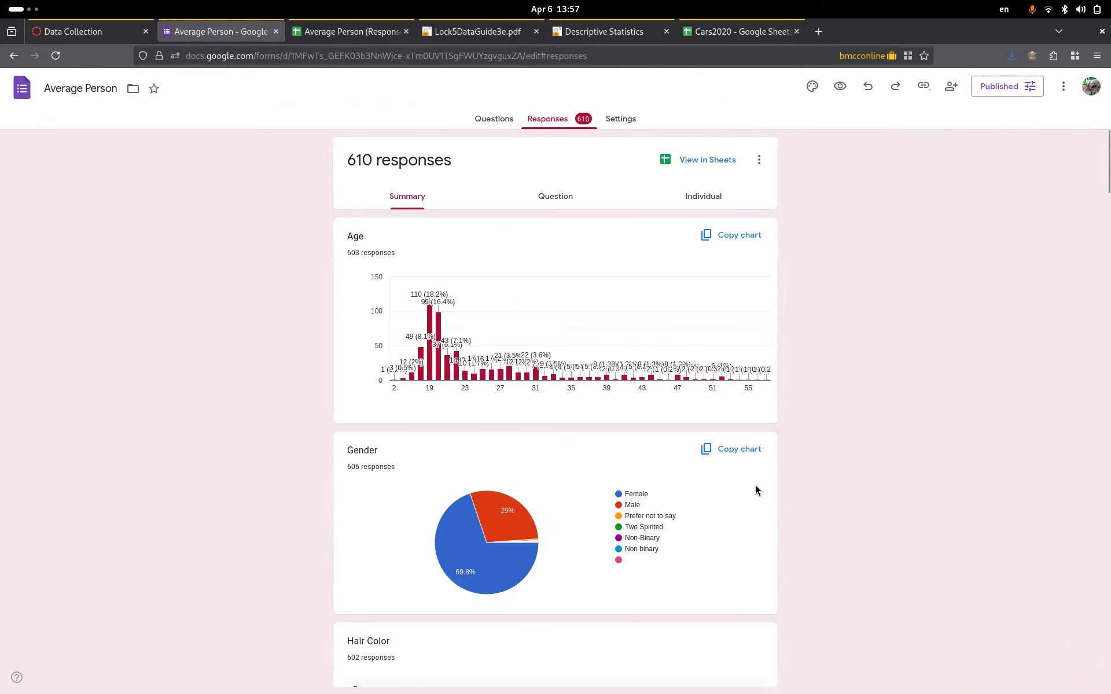
- Scroll through the response summary charts, then switch to the Average Person (Responses) spreadsheet
{"action": "scroll", "coordinate": [889, 547], "scroll_direction": "down", "scroll_amount": 7}
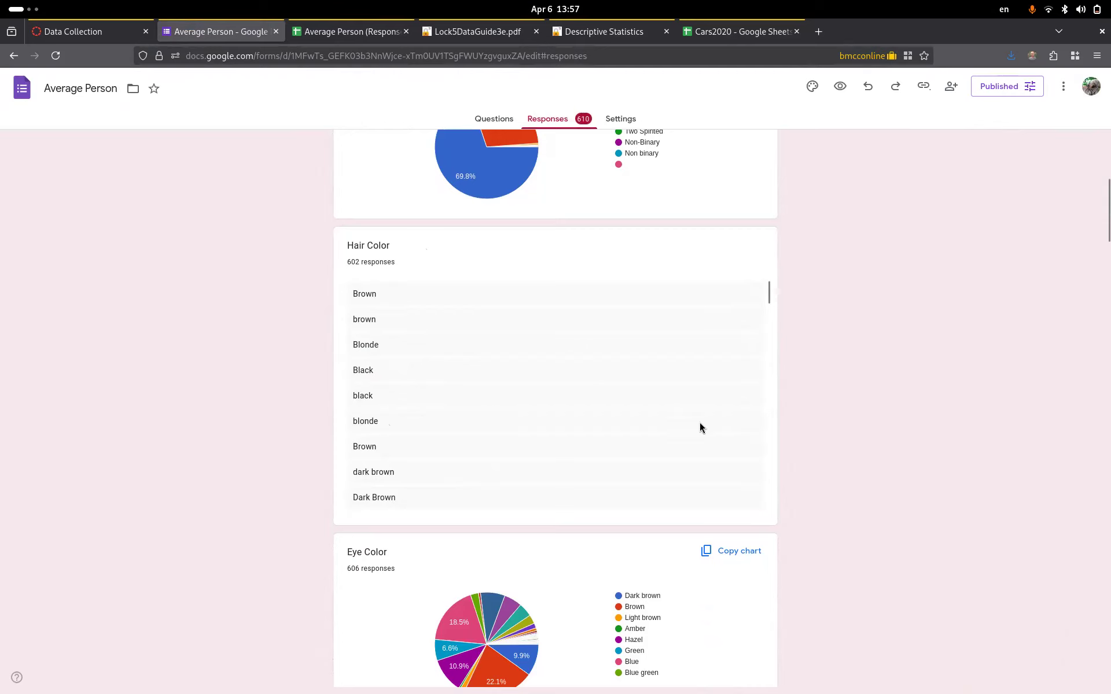
{"action": "scroll", "coordinate": [748, 442], "scroll_direction": "down", "scroll_amount": 2}
{"action": "scroll", "coordinate": [900, 481], "scroll_direction": "down", "scroll_amount": 3}
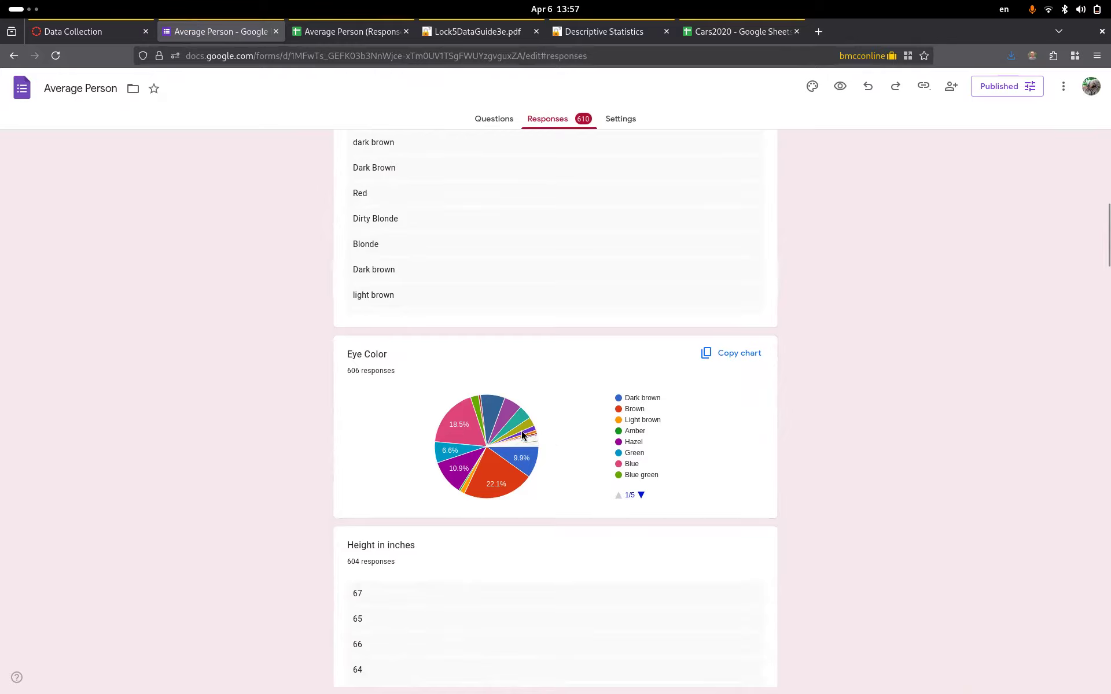
{"action": "scroll", "coordinate": [766, 446], "scroll_direction": "down", "scroll_amount": 4}
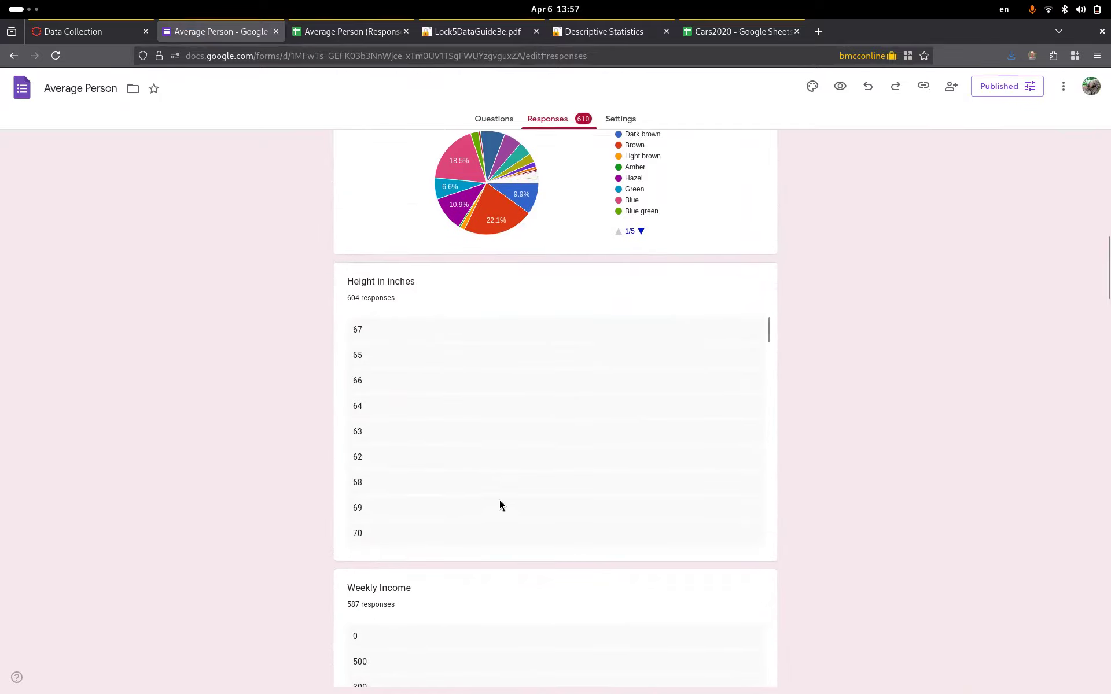
{"action": "scroll", "coordinate": [909, 485], "scroll_direction": "down", "scroll_amount": 6}
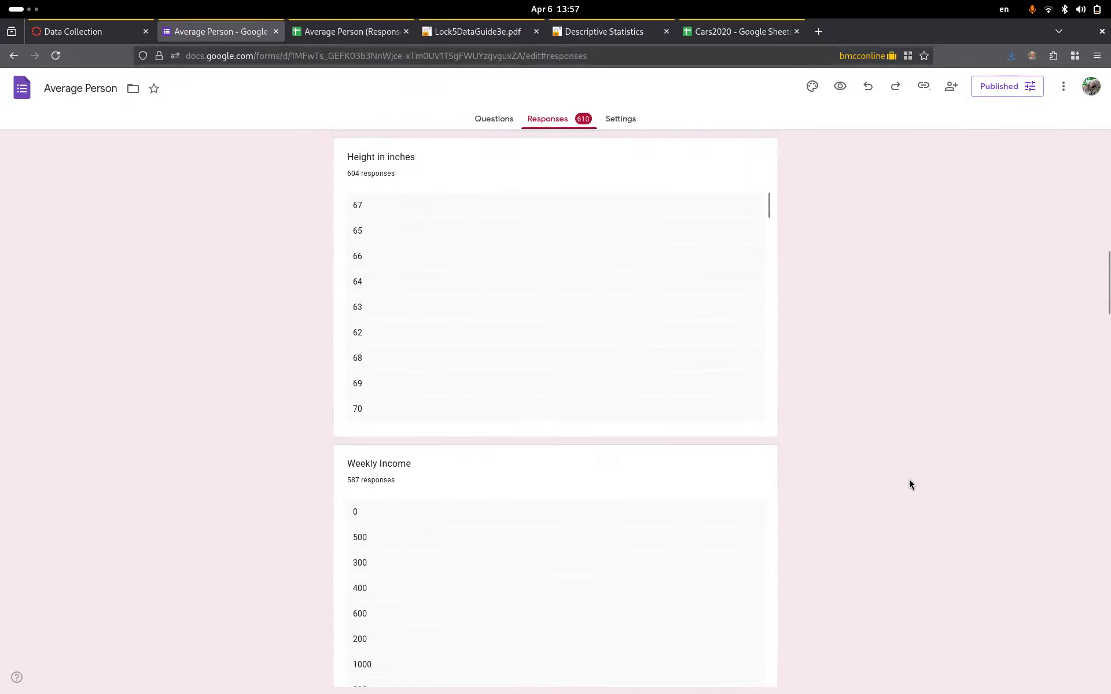
{"action": "scroll", "coordinate": [909, 485], "scroll_direction": "down", "scroll_amount": 3}
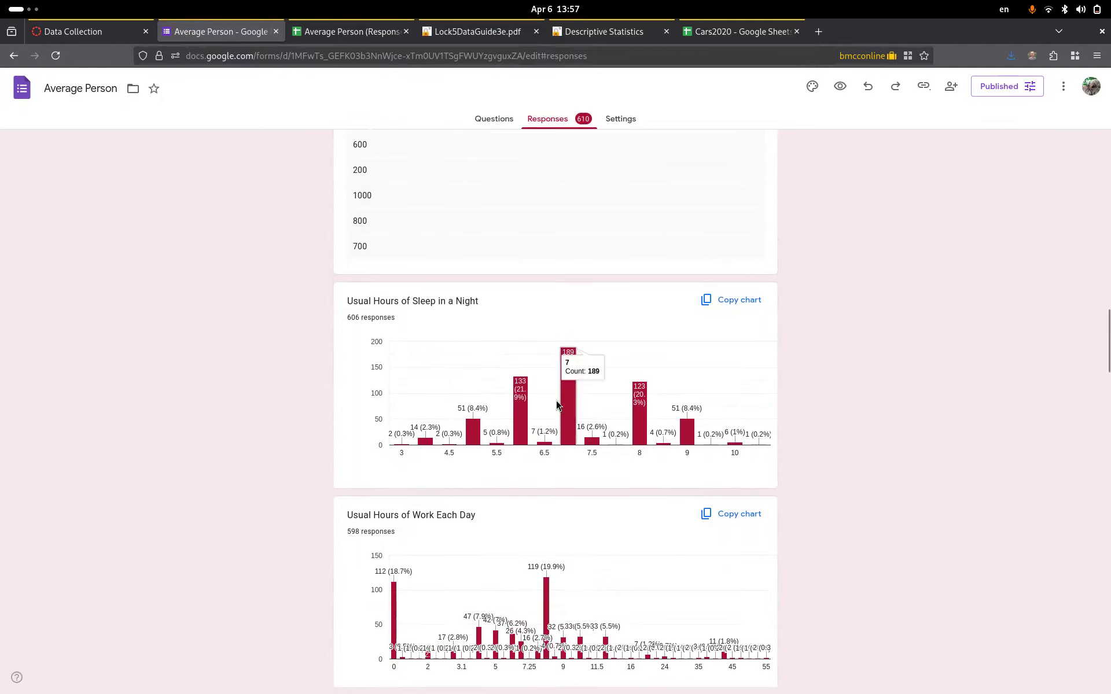
{"action": "scroll", "coordinate": [861, 446], "scroll_direction": "down", "scroll_amount": 6}
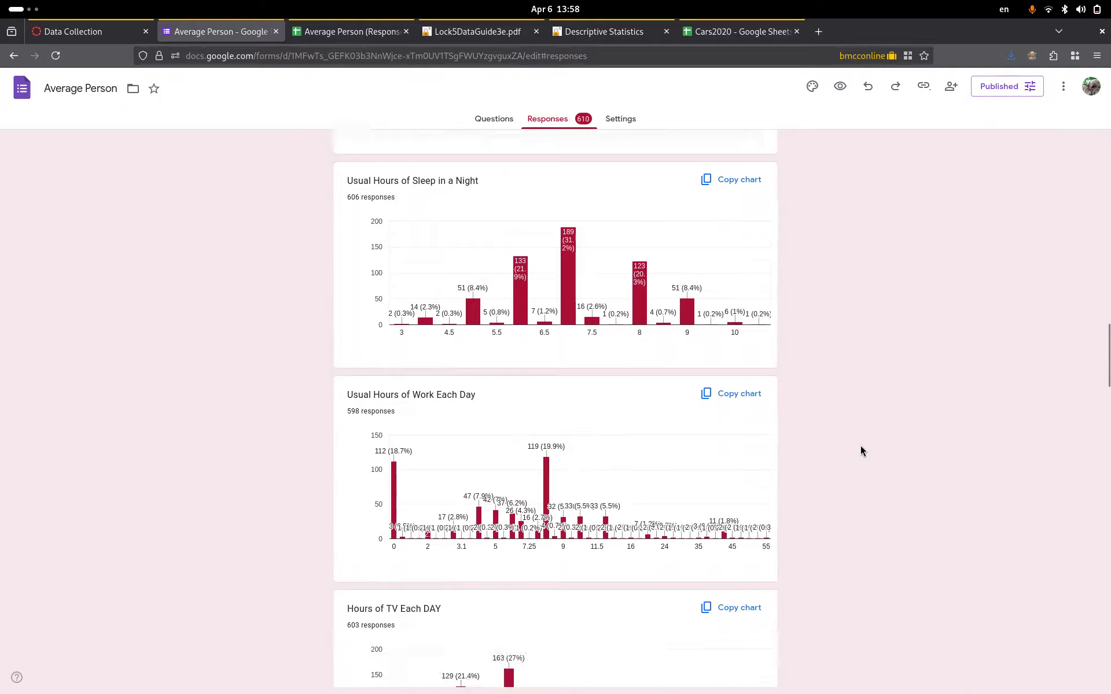
{"action": "scroll", "coordinate": [860, 446], "scroll_direction": "up", "scroll_amount": 20}
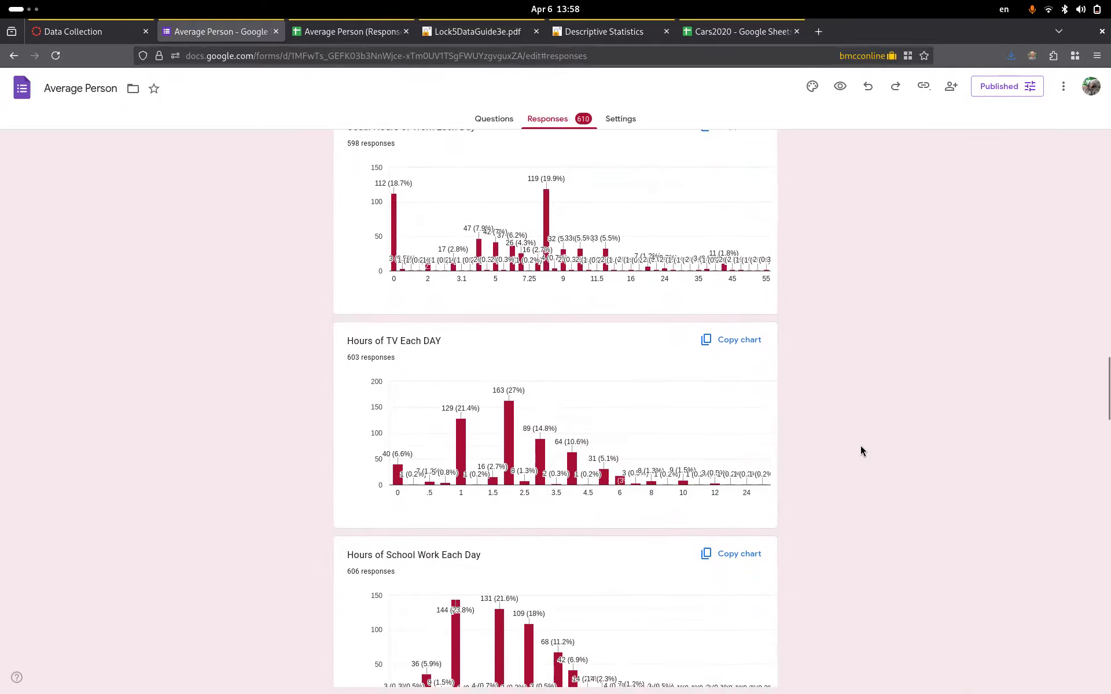
{"action": "scroll", "coordinate": [860, 447], "scroll_direction": "up", "scroll_amount": 1}
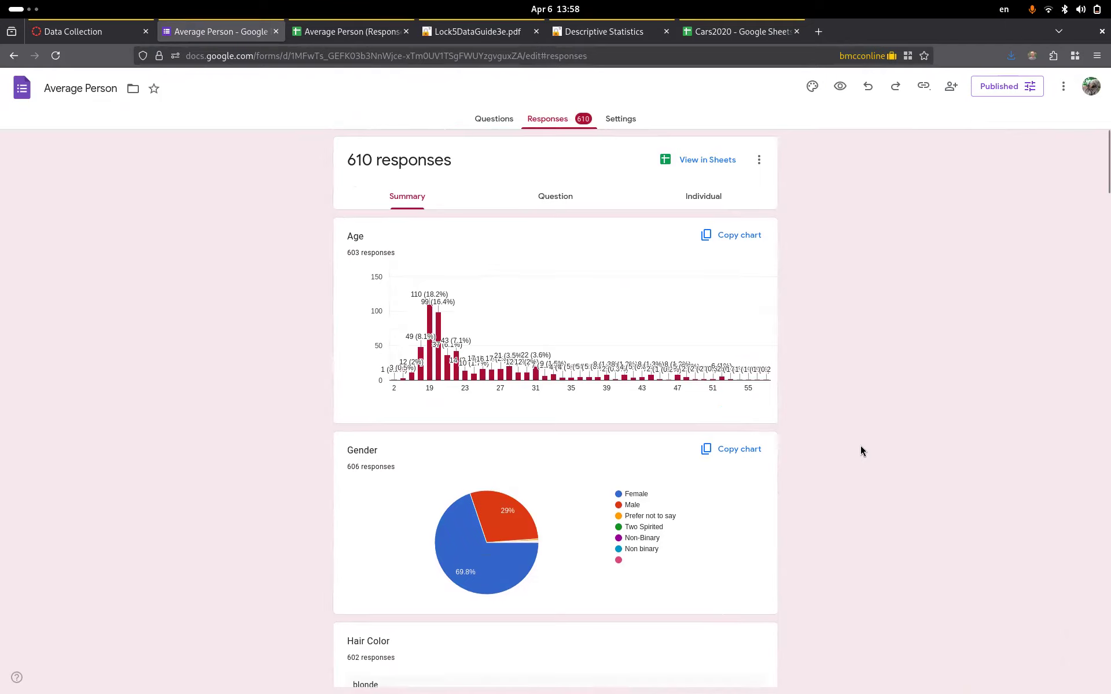
{"action": "left_click", "coordinate": [325, 36]}
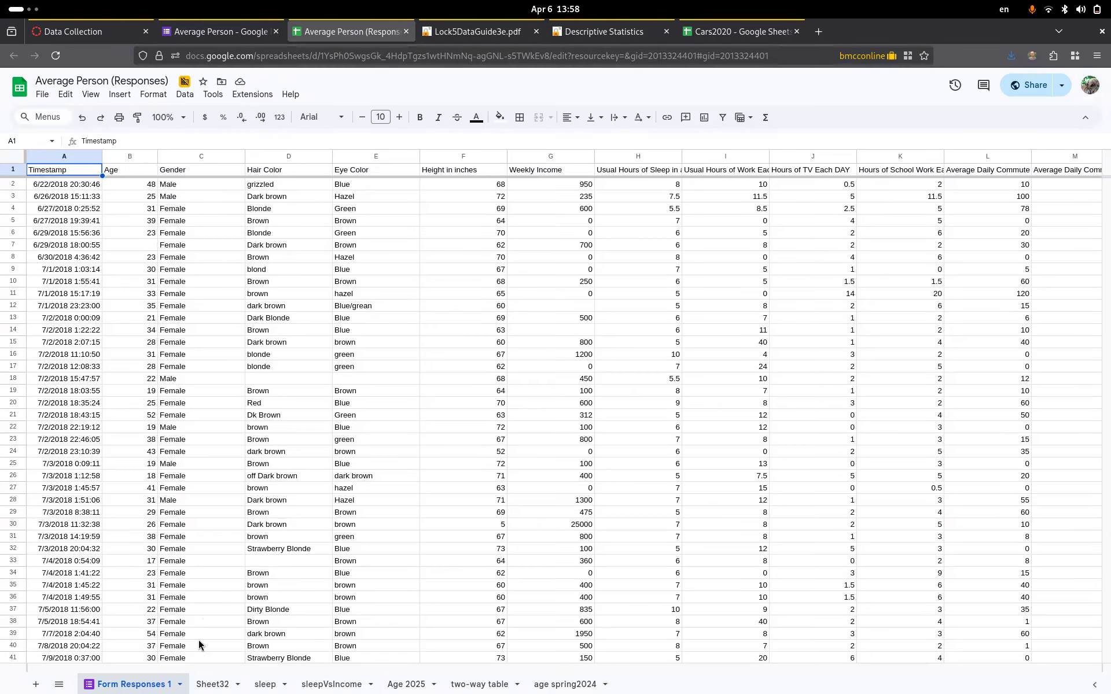
- Zoom to 133%, inspect the Usual Hours of Sleep column H in Form Responses 1, then return to the sleep sheet
{"action": "left_click", "coordinate": [261, 685]}
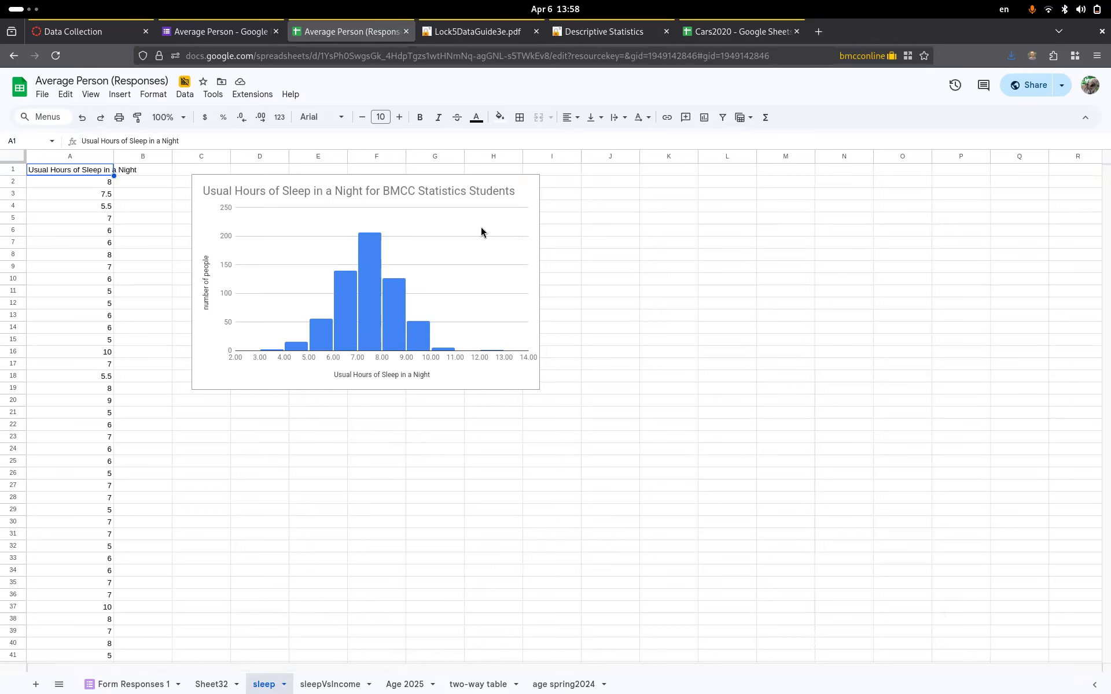
{"action": "key", "text": "ctrl+plus"}
{"action": "key", "text": "ctrl+plus"}
{"action": "key", "text": "ctrl+plus"}
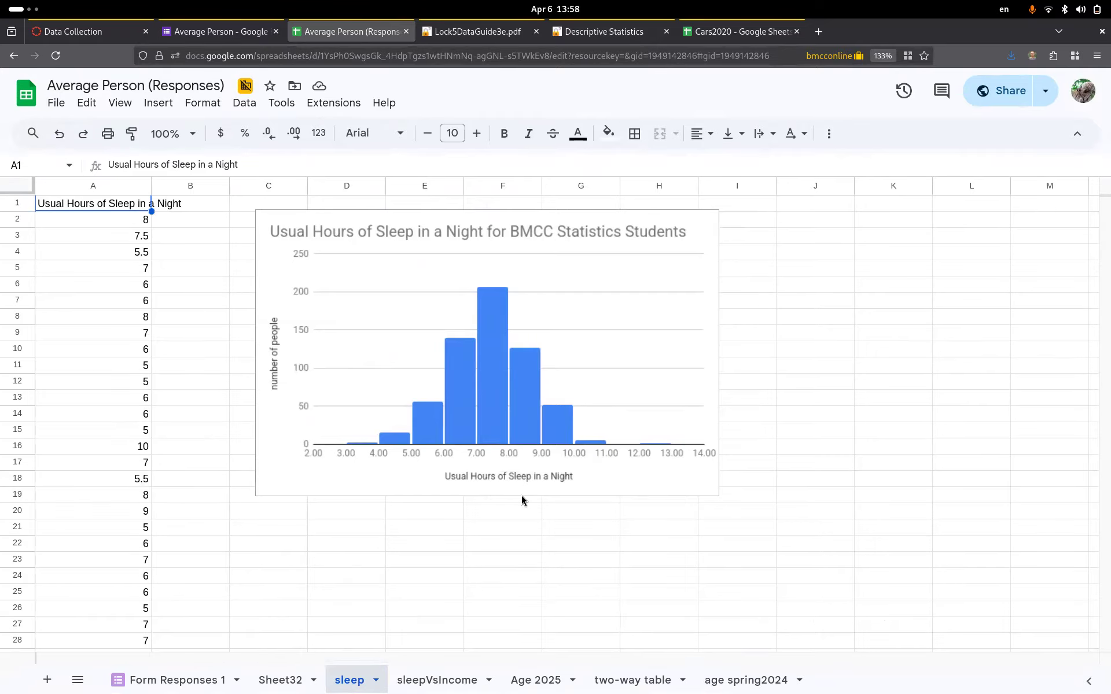
{"action": "left_click", "coordinate": [179, 679]}
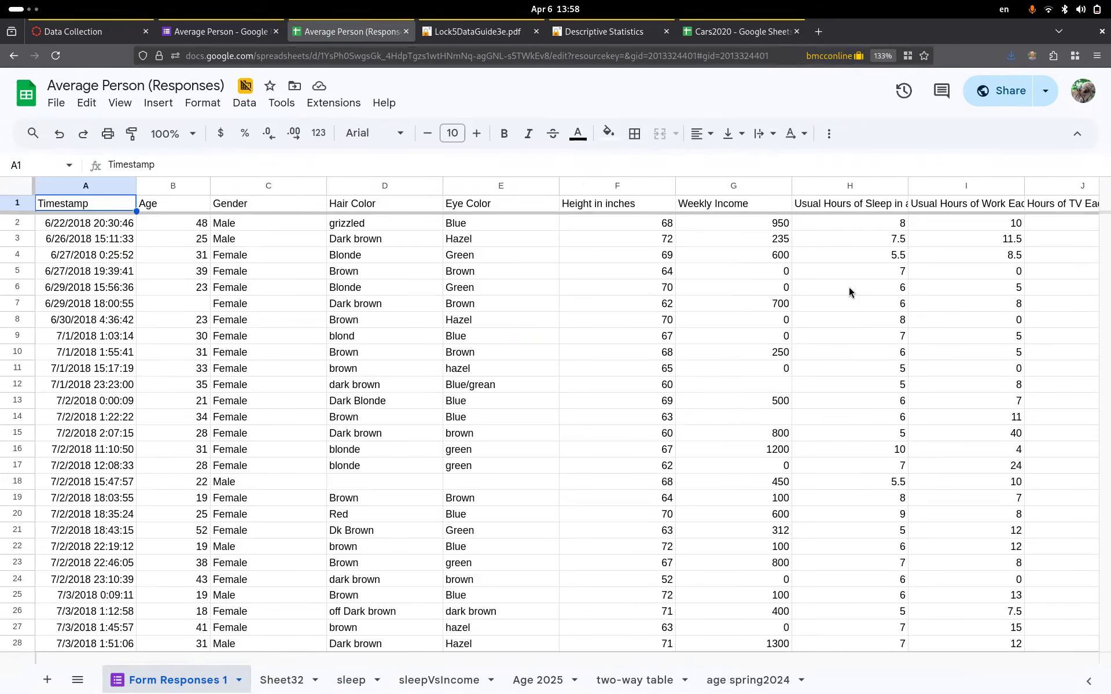
{"action": "left_click", "coordinate": [824, 187]}
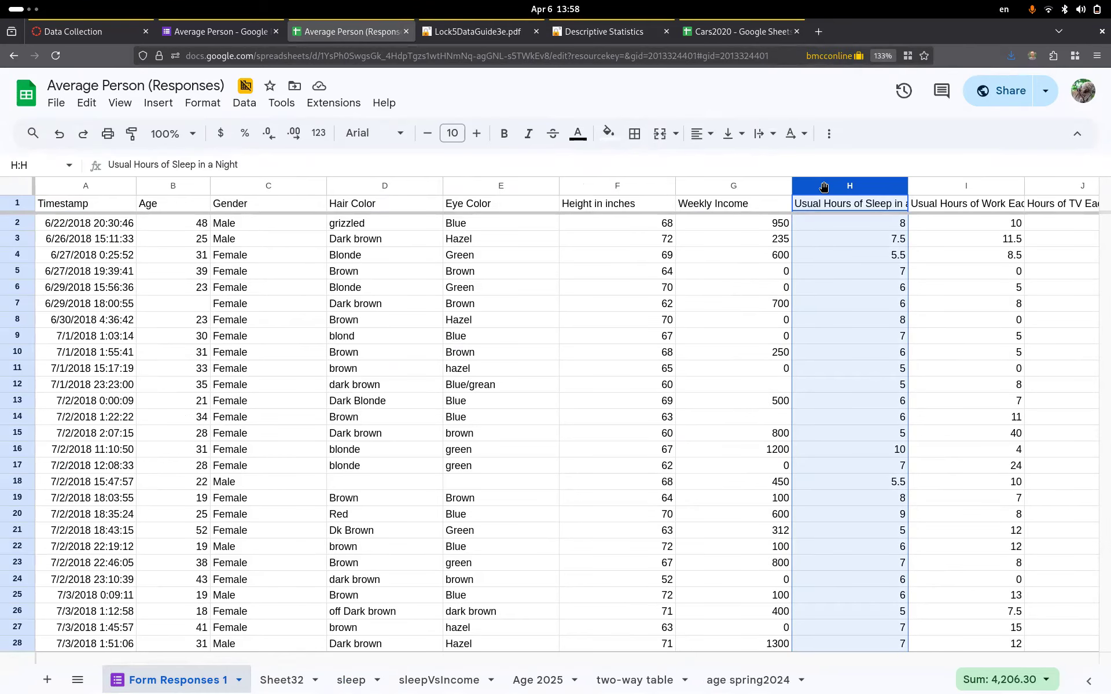
{"action": "left_click", "coordinate": [350, 681]}
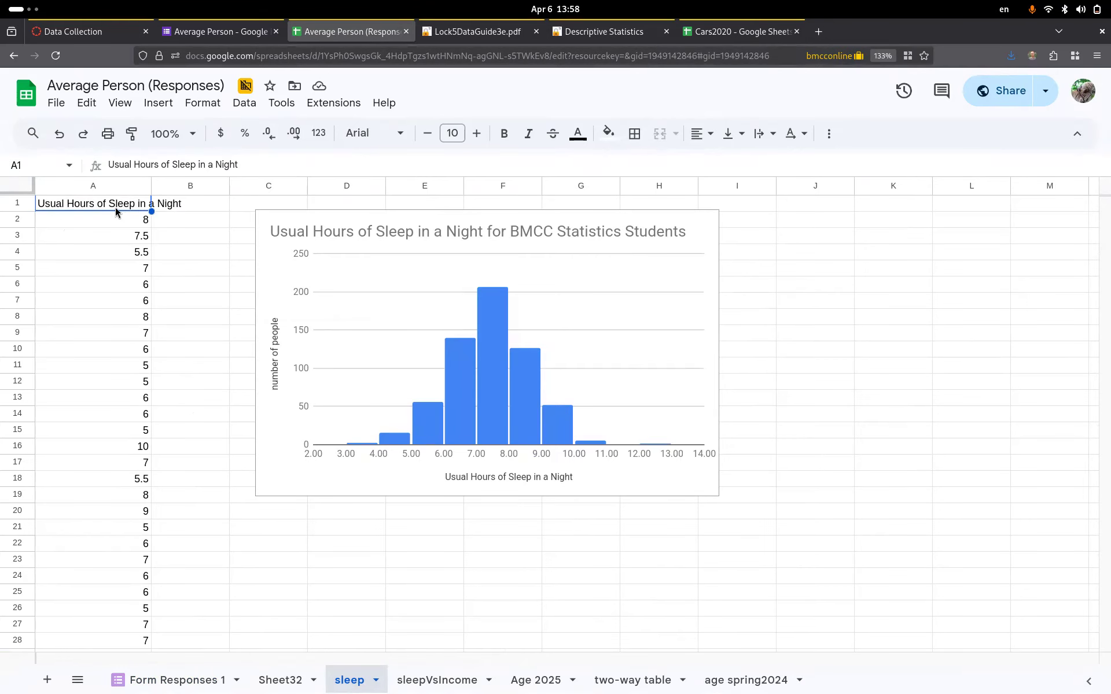
- Select the sleep-hours range A1:A611 with Ctrl+Down and Ctrl+Shift+Up jumps, giving a sum of 4,206.30
{"action": "left_click", "coordinate": [108, 204]}
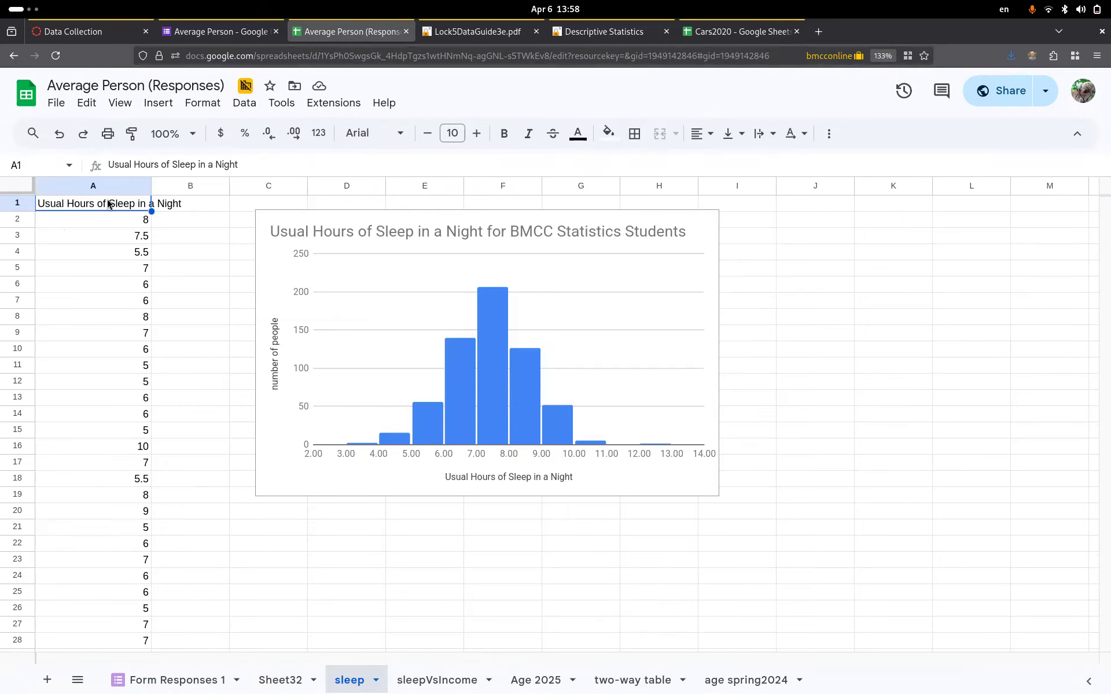
{"action": "key", "text": "ctrl+Down"}
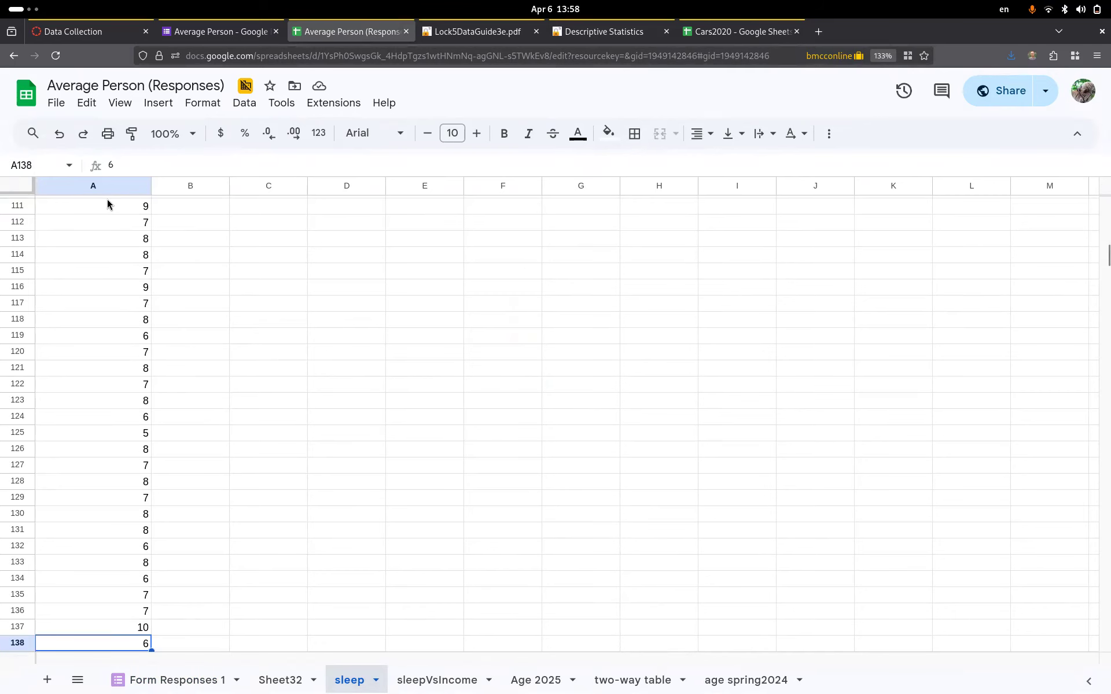
{"action": "key", "text": "ctrl+Down"}
{"action": "key", "text": "ctrl+Down"}
{"action": "key", "text": "ctrl+Down"}
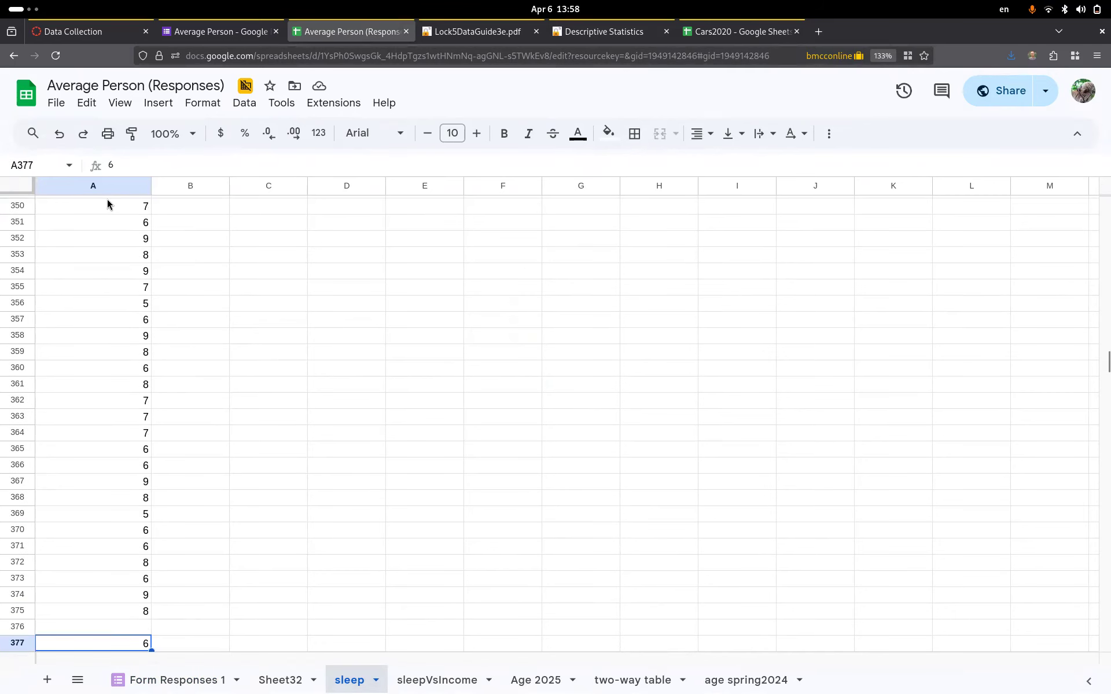
{"action": "key", "text": "ctrl+Down"}
{"action": "key", "text": "ctrl+Down"}
{"action": "key", "text": "ctrl+Down"}
{"action": "key", "text": "ctrl+Down"}
{"action": "key", "text": "ctrl+Down"}
{"action": "key", "text": "ctrl+Down"}
{"action": "key", "text": "ctrl+Down"}
{"action": "key", "text": "ctrl+Down"}
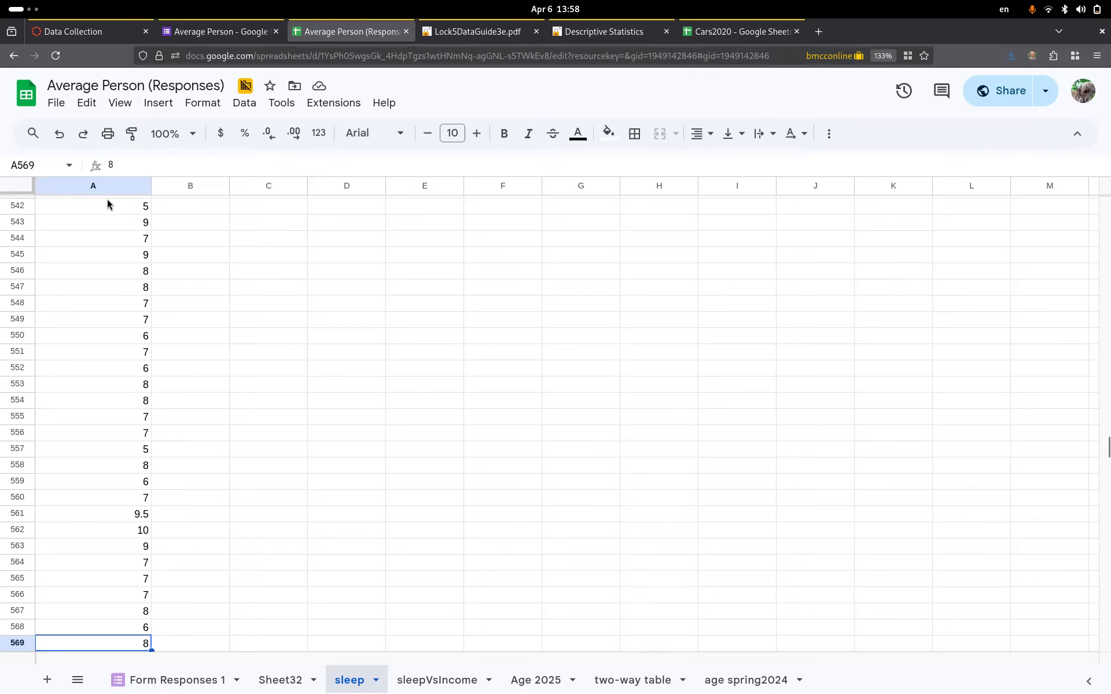
{"action": "key", "text": "ctrl+Down"}
{"action": "key", "text": "ctrl+Down"}
{"action": "key", "text": "ctrl+Up"}
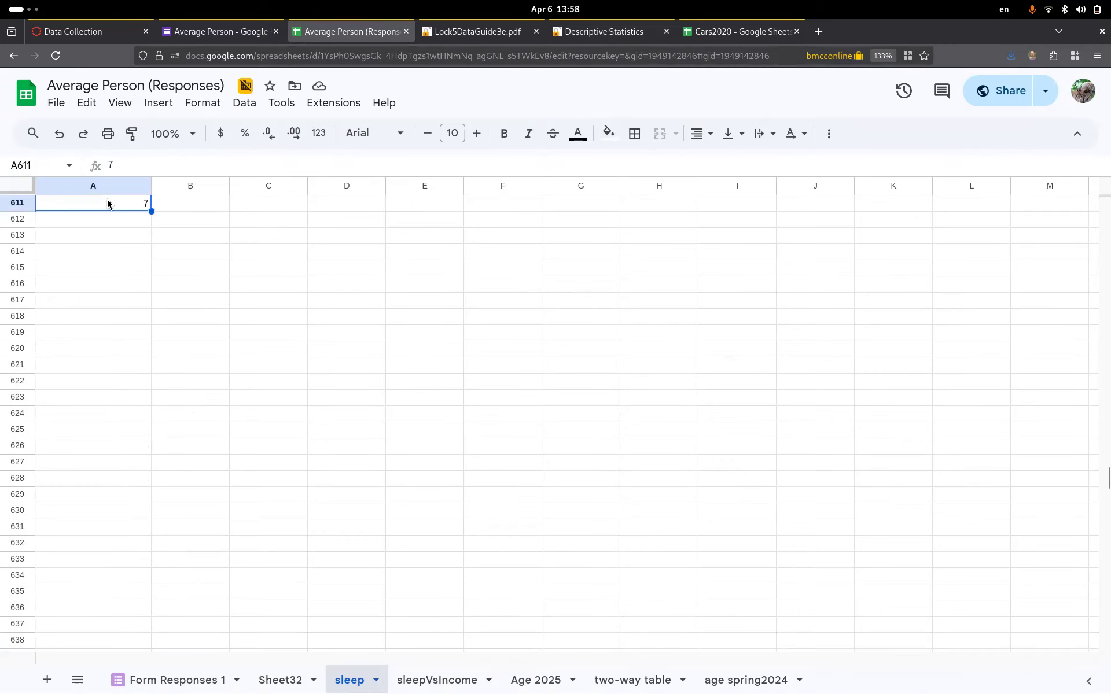
{"action": "scroll", "coordinate": [163, 300], "scroll_direction": "up", "scroll_amount": 8}
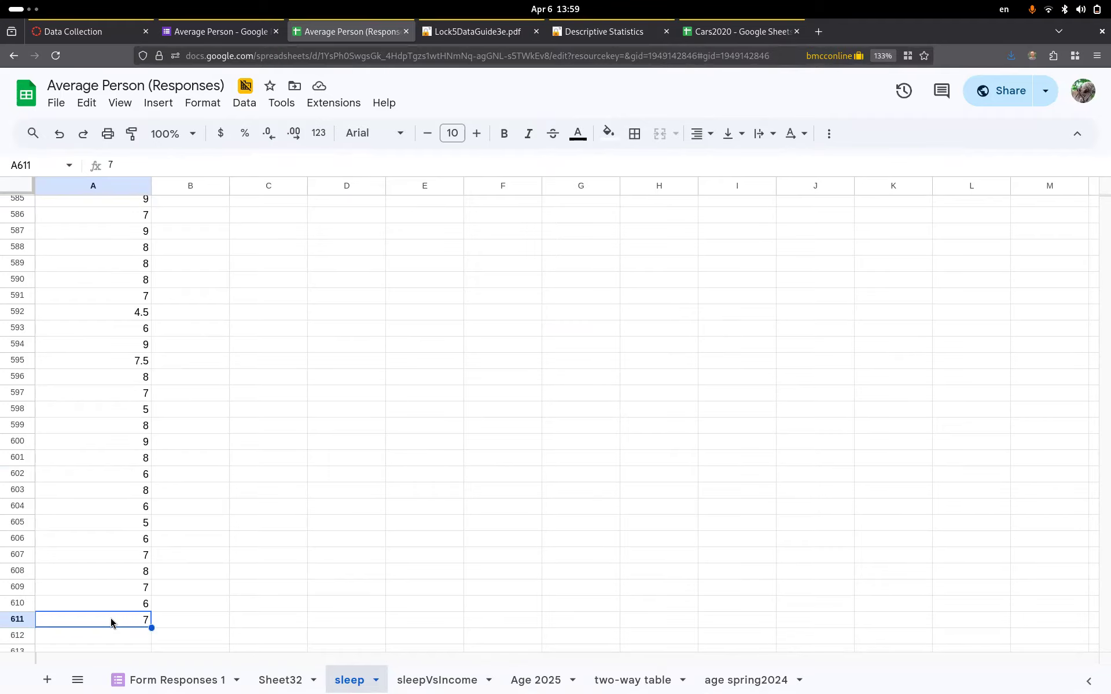
{"action": "key", "text": "ctrl+shift+Up"}
{"action": "key", "text": "ctrl+shift+Up"}
{"action": "key", "text": "ctrl+shift+Up"}
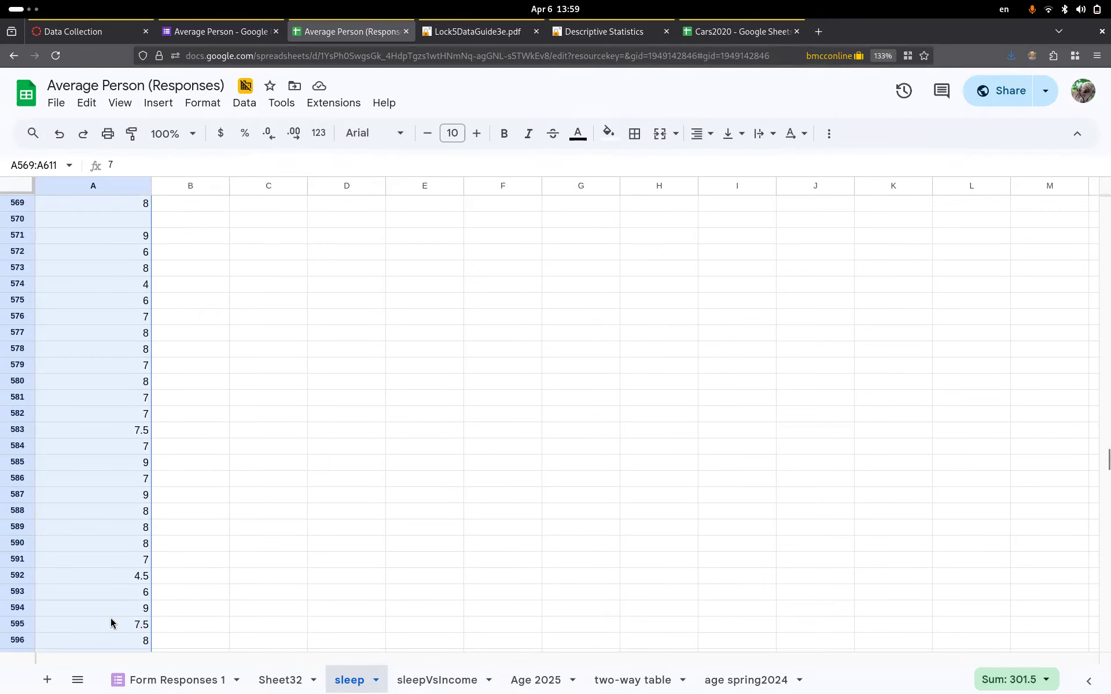
{"action": "key", "text": "ctrl+shift+Up"}
{"action": "key", "text": "ctrl+shift+Up"}
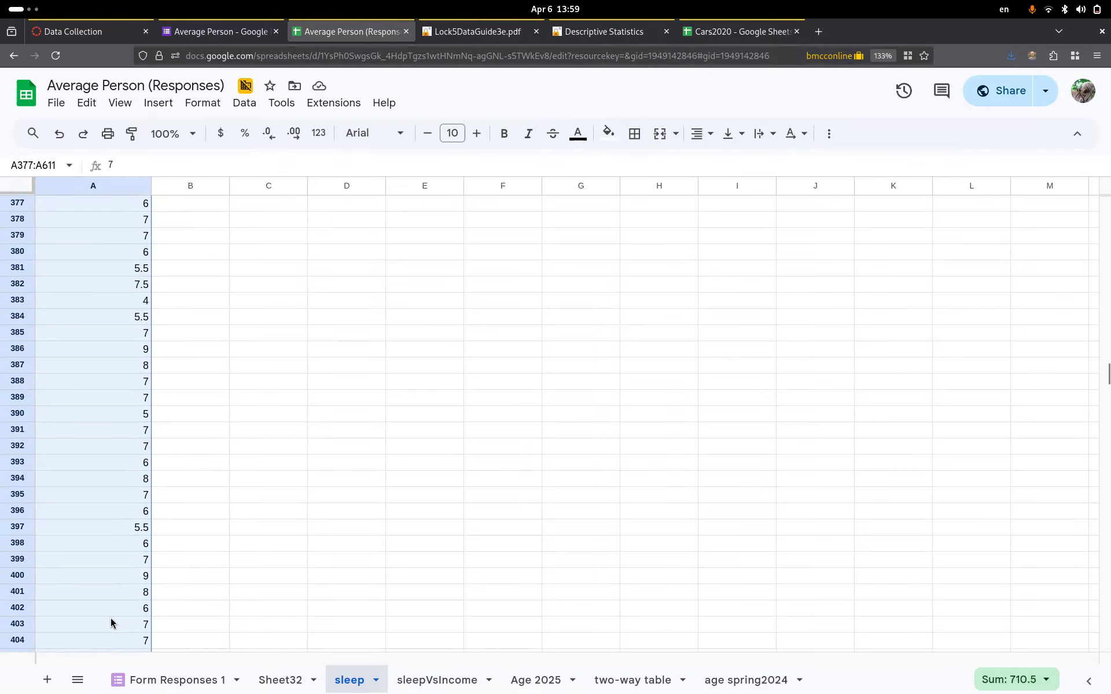
{"action": "key", "text": "ctrl+shift+Up"}
{"action": "key", "text": "ctrl+shift+Up"}
{"action": "key", "text": "ctrl+shift+Up"}
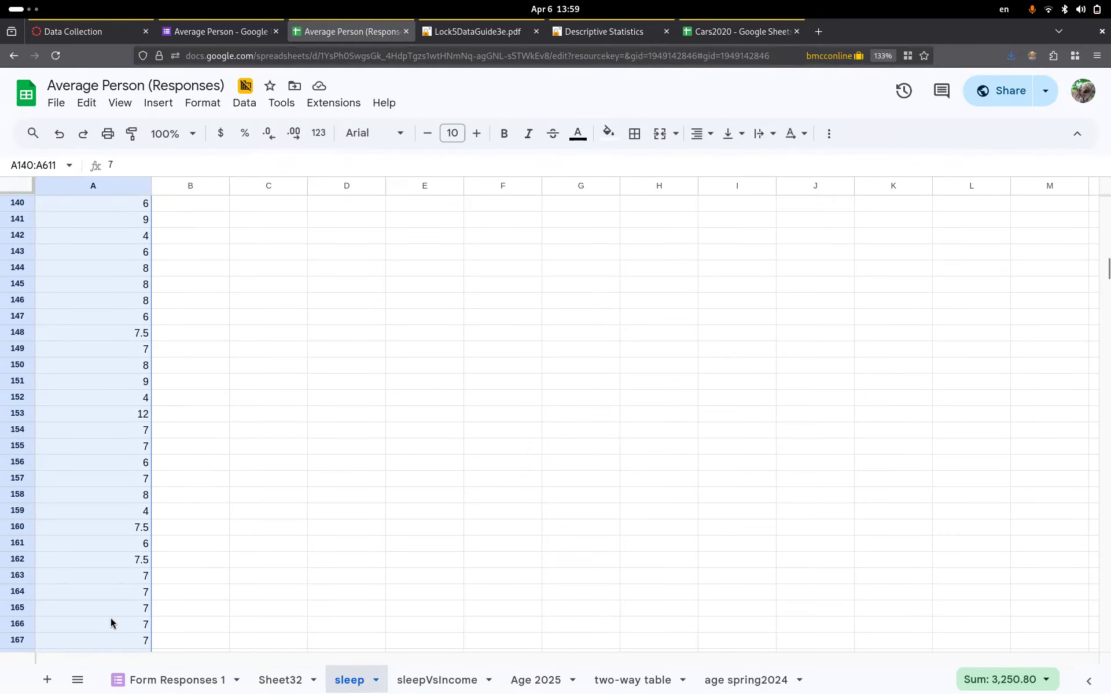
{"action": "key", "text": "ctrl+shift+Up"}
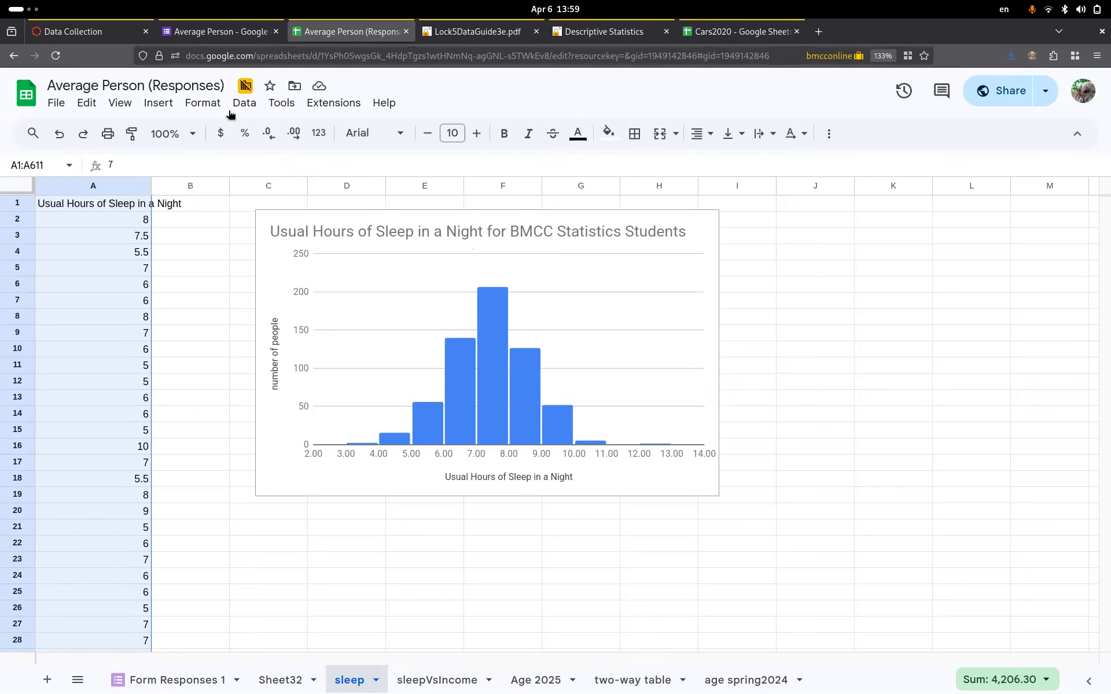
- Insert a chart from the selected sleep data in A1:A611
{"action": "left_click", "coordinate": [158, 104]}
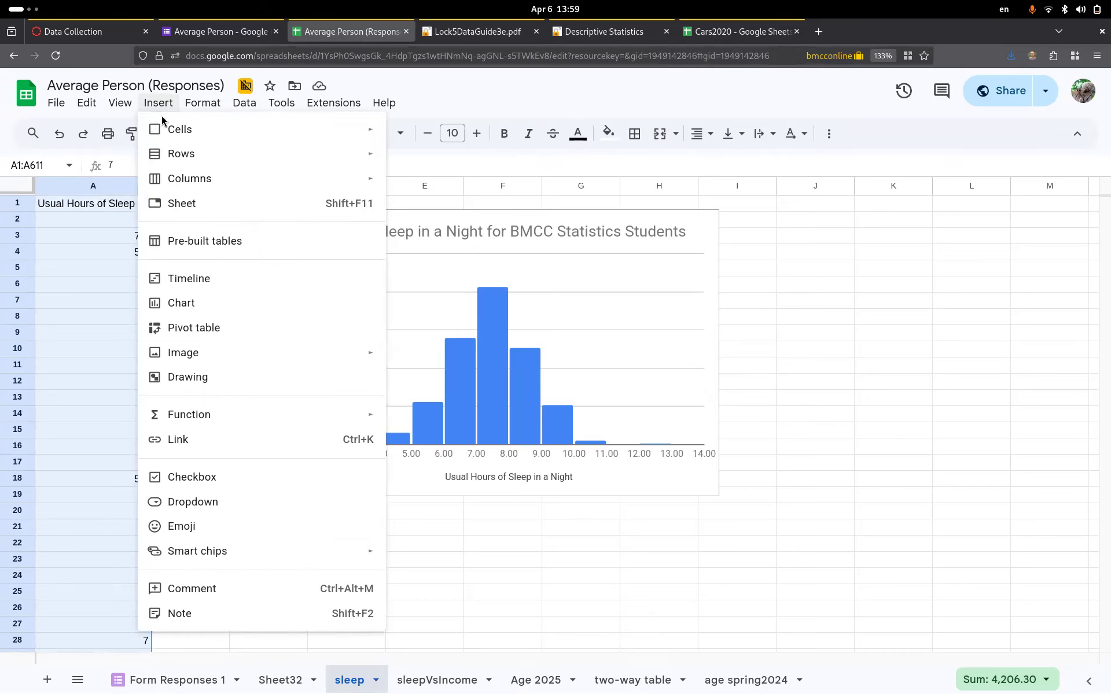
{"action": "left_click", "coordinate": [180, 304]}
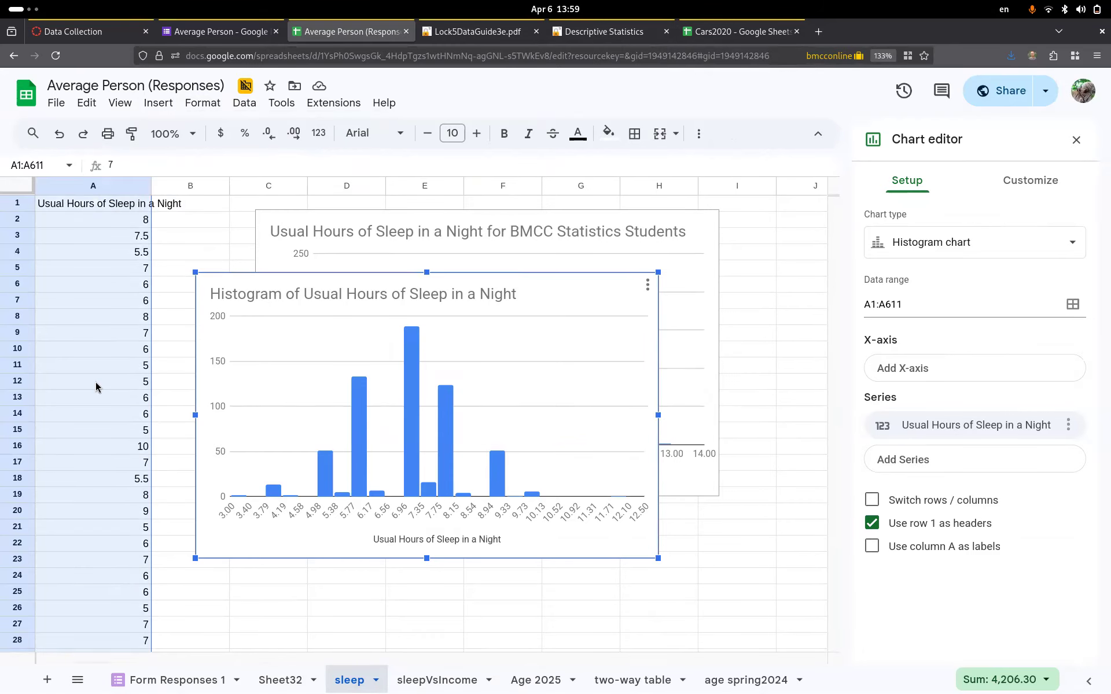
- Try line, pie and scatter chart types for the new sleep chart
{"action": "left_click", "coordinate": [958, 243]}
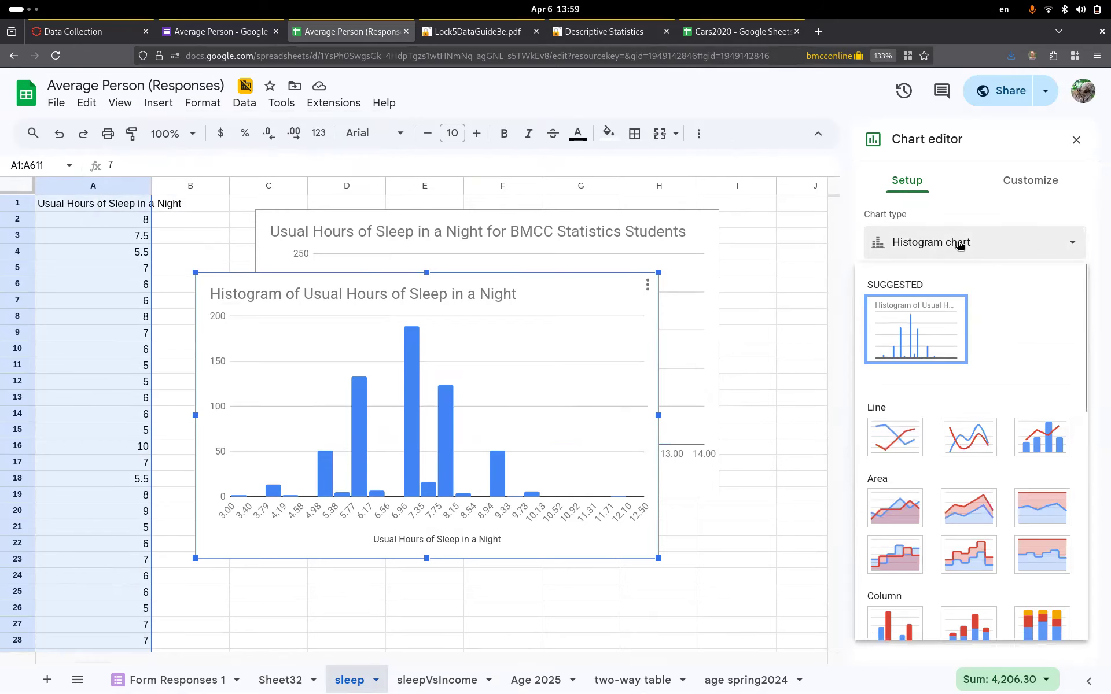
{"action": "left_click", "coordinate": [895, 437]}
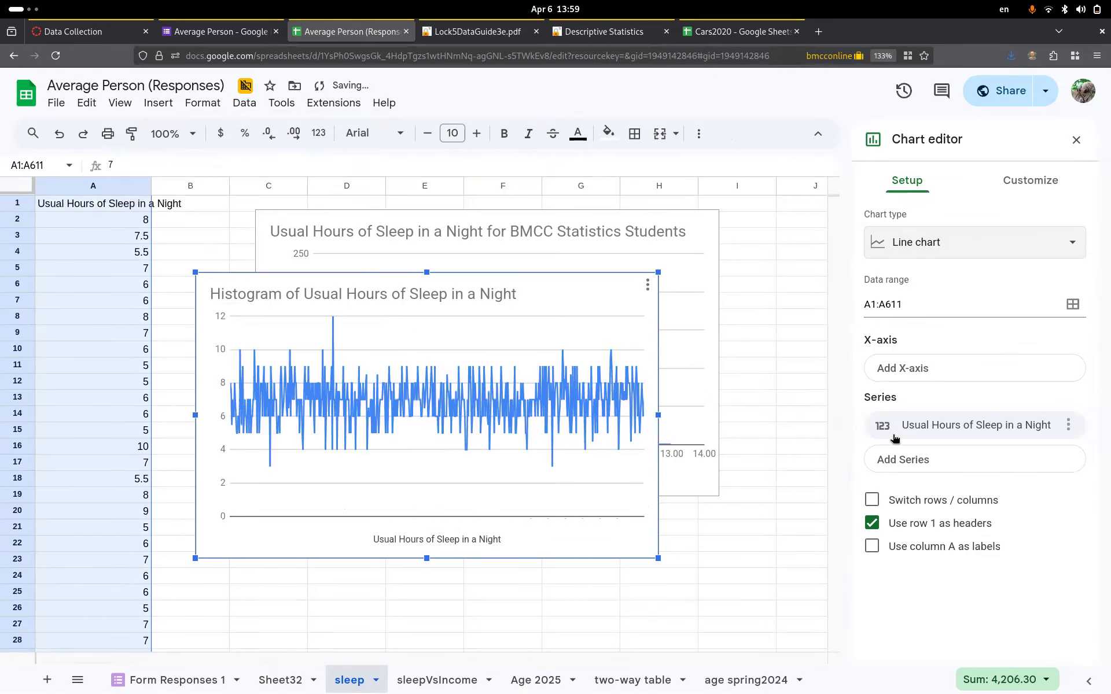
{"action": "left_click", "coordinate": [949, 253]}
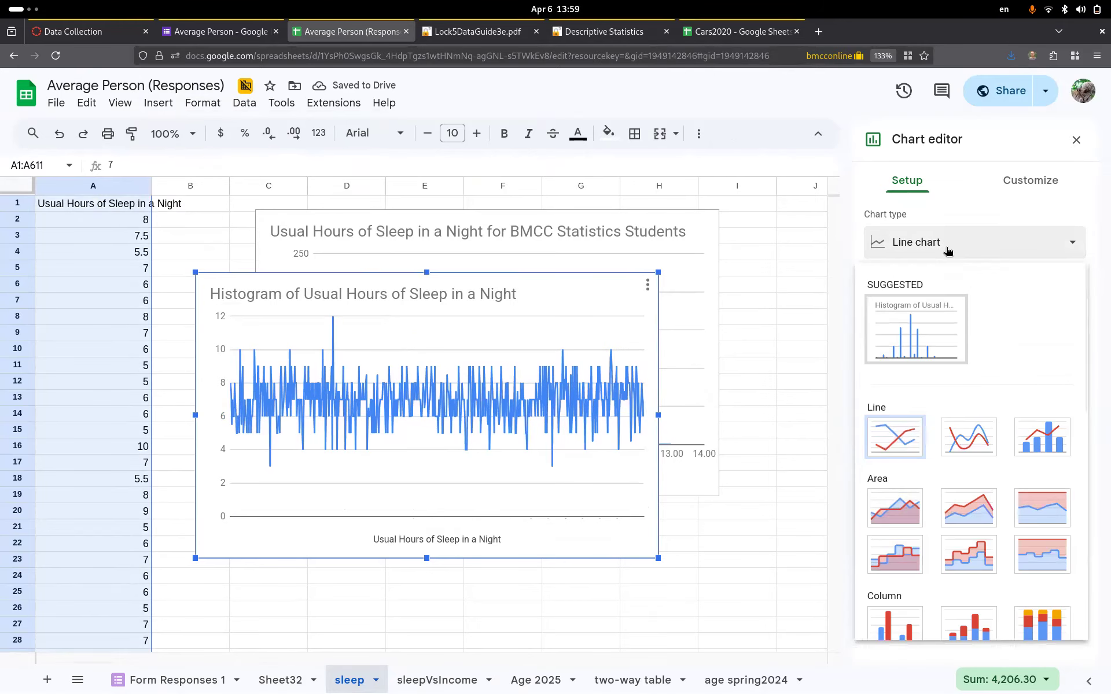
{"action": "scroll", "coordinate": [963, 551], "scroll_direction": "down", "scroll_amount": 7}
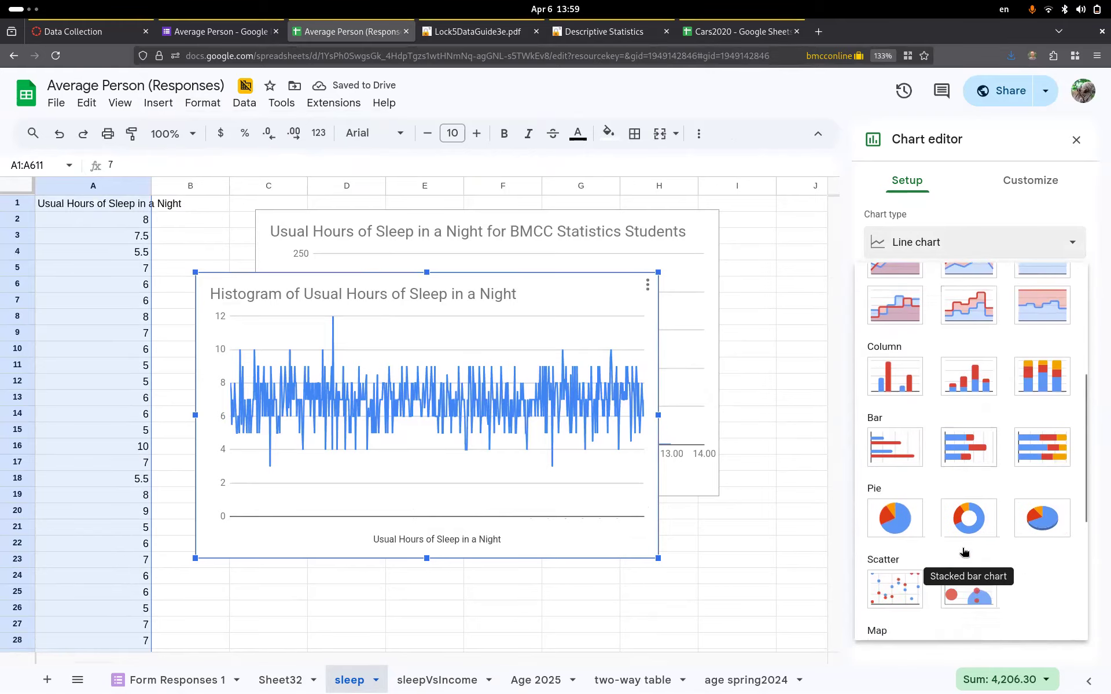
{"action": "left_click", "coordinate": [893, 386]}
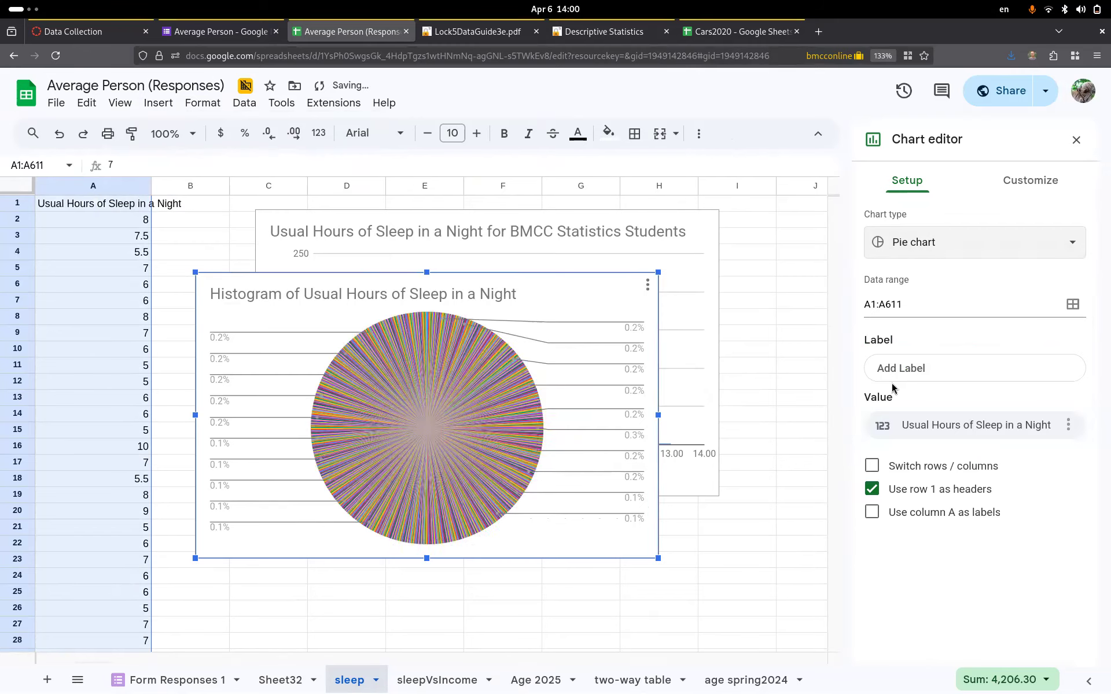
{"action": "left_click", "coordinate": [925, 242]}
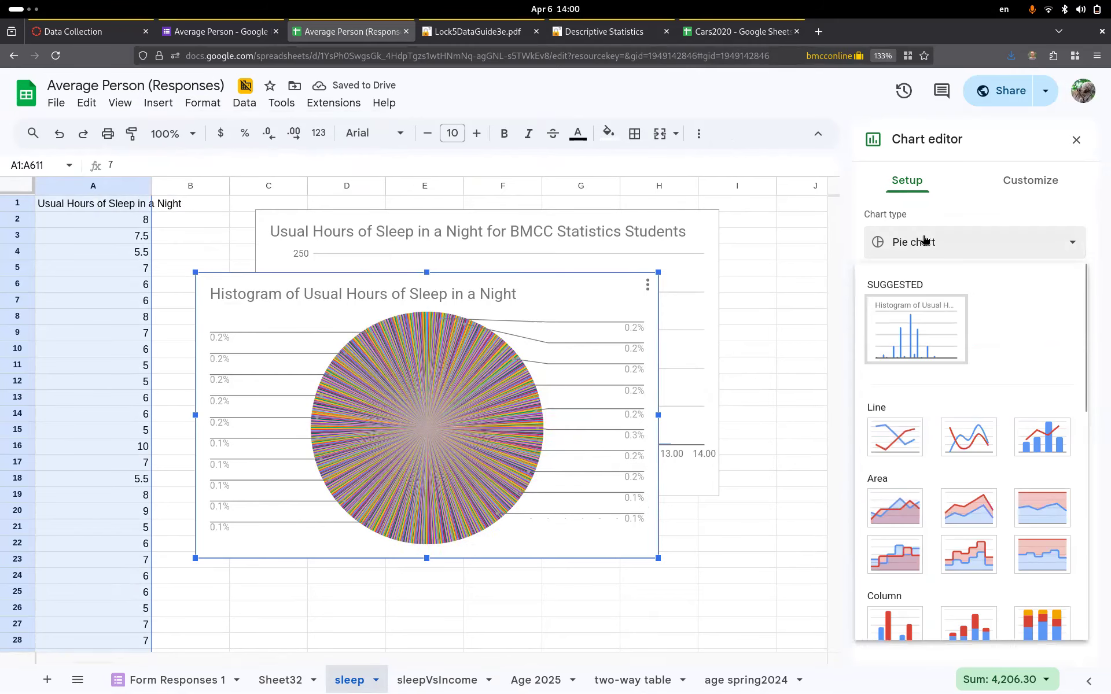
{"action": "scroll", "coordinate": [959, 456], "scroll_direction": "down", "scroll_amount": 6}
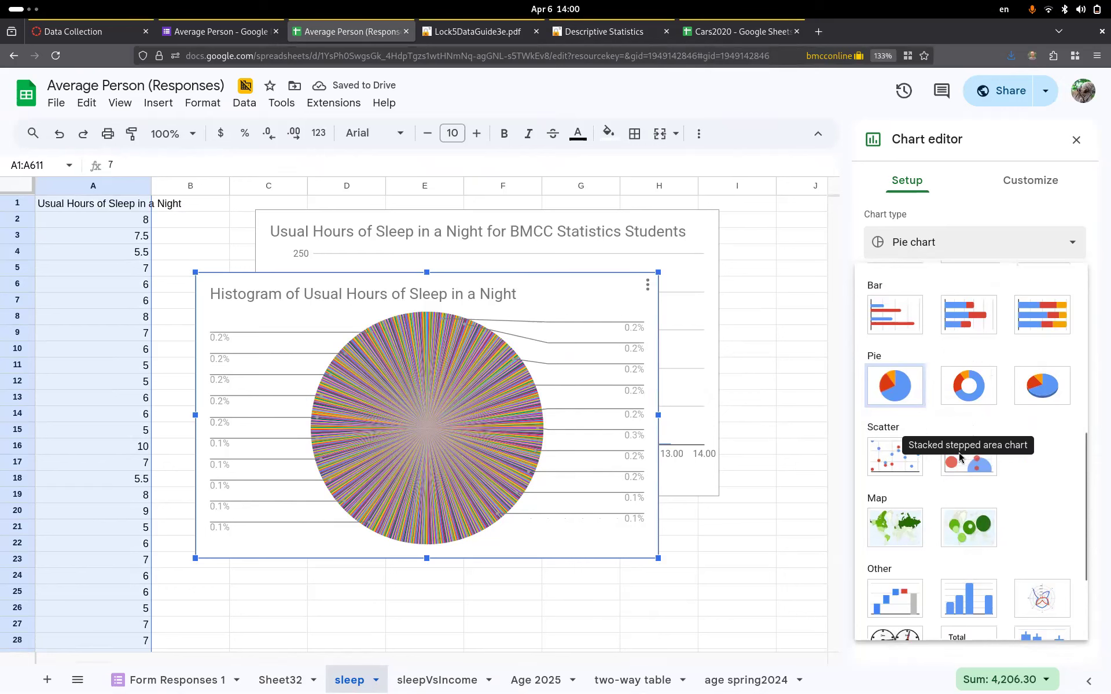
{"action": "left_click", "coordinate": [893, 456]}
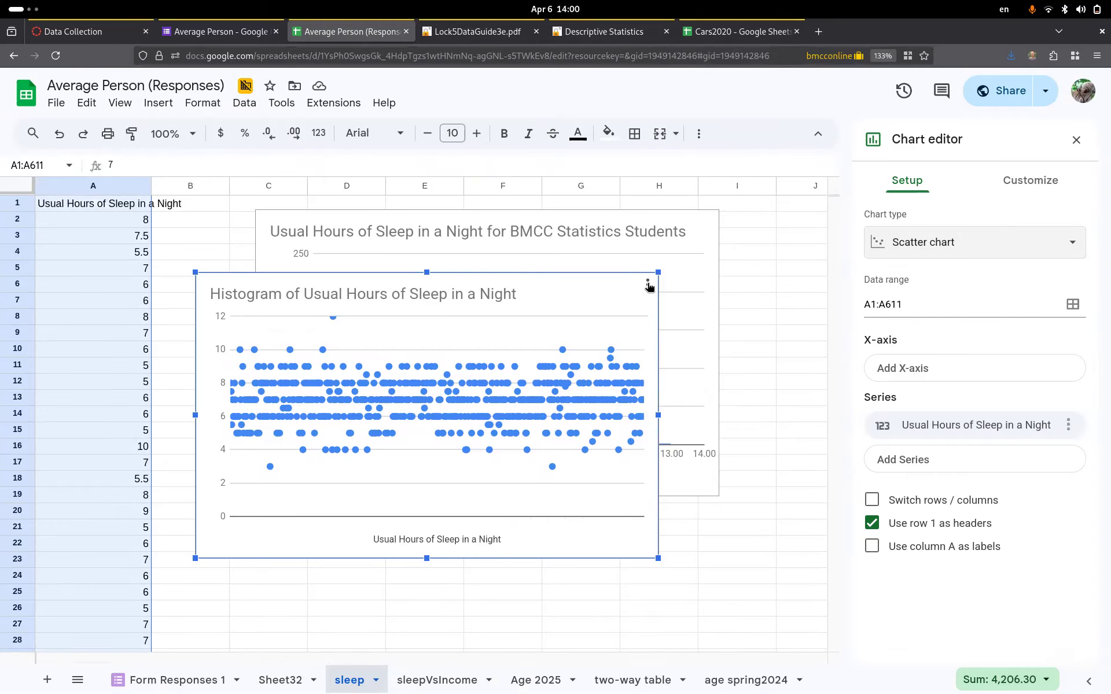
- Make the sleep chart a histogram and bring up its customization options
{"action": "left_click", "coordinate": [985, 234]}
{"action": "left_click", "coordinate": [908, 329]}
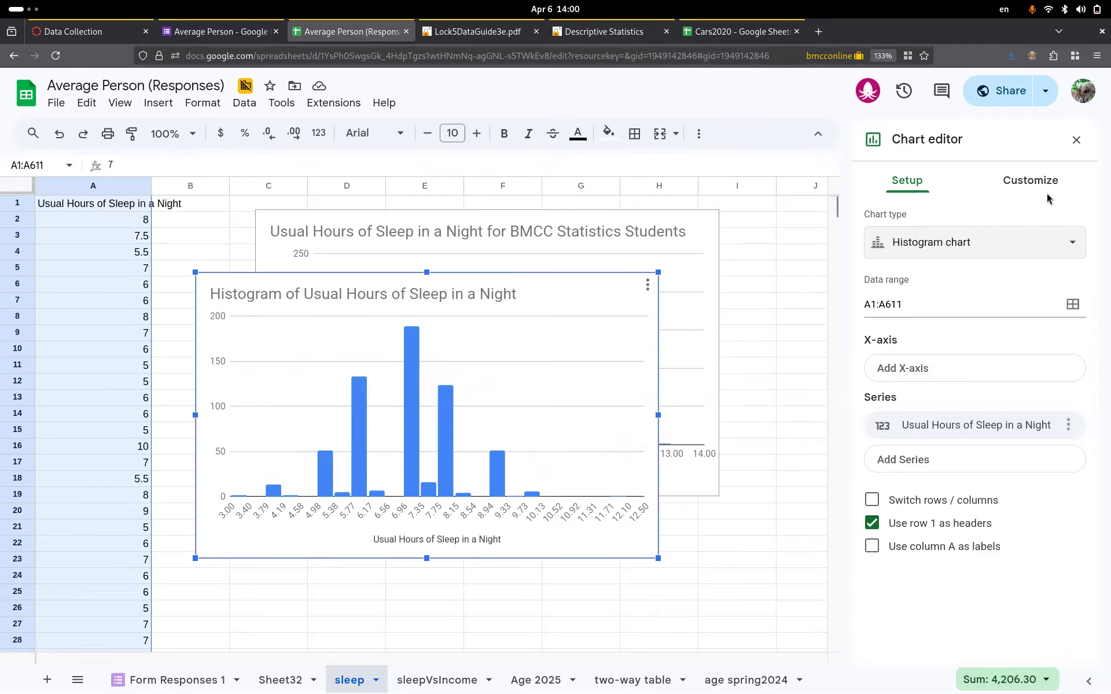
{"action": "left_click", "coordinate": [1023, 179]}
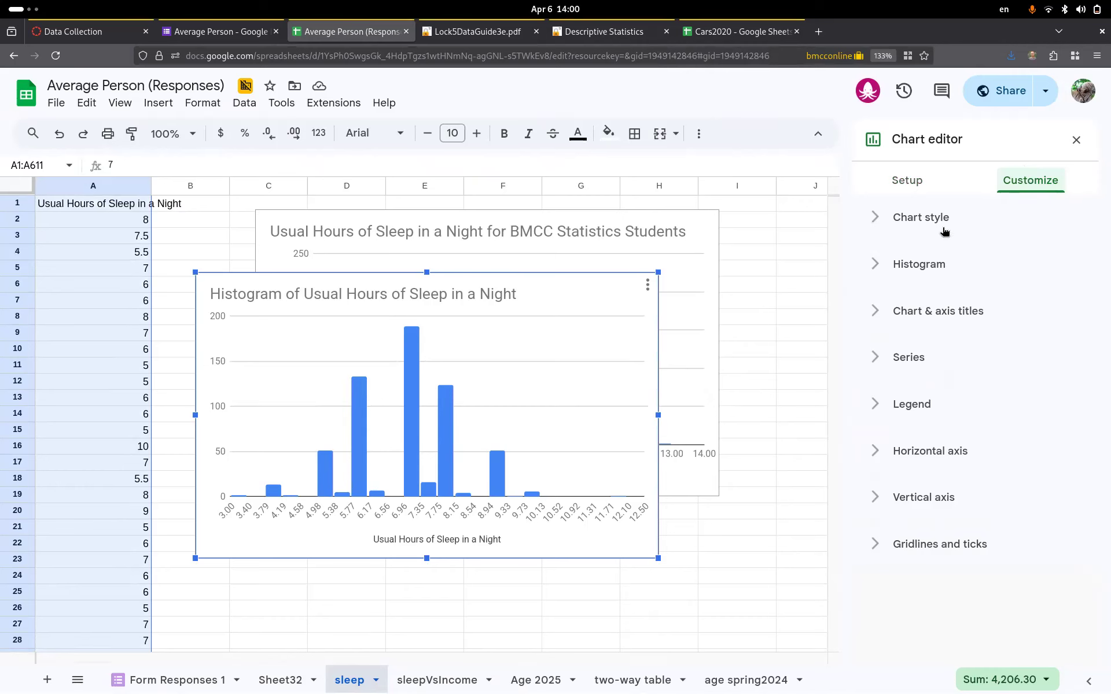
- Try histogram bucket sizes of 1 and 0.5, then set the bucket size back to Auto
{"action": "left_click", "coordinate": [912, 266]}
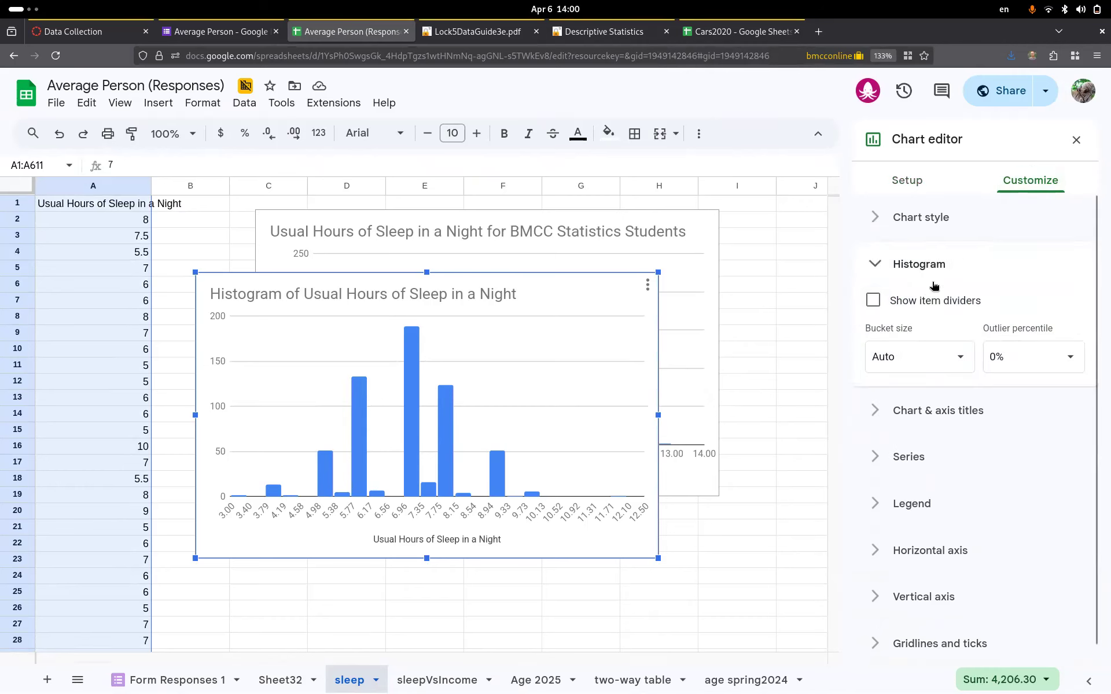
{"action": "left_click", "coordinate": [895, 355]}
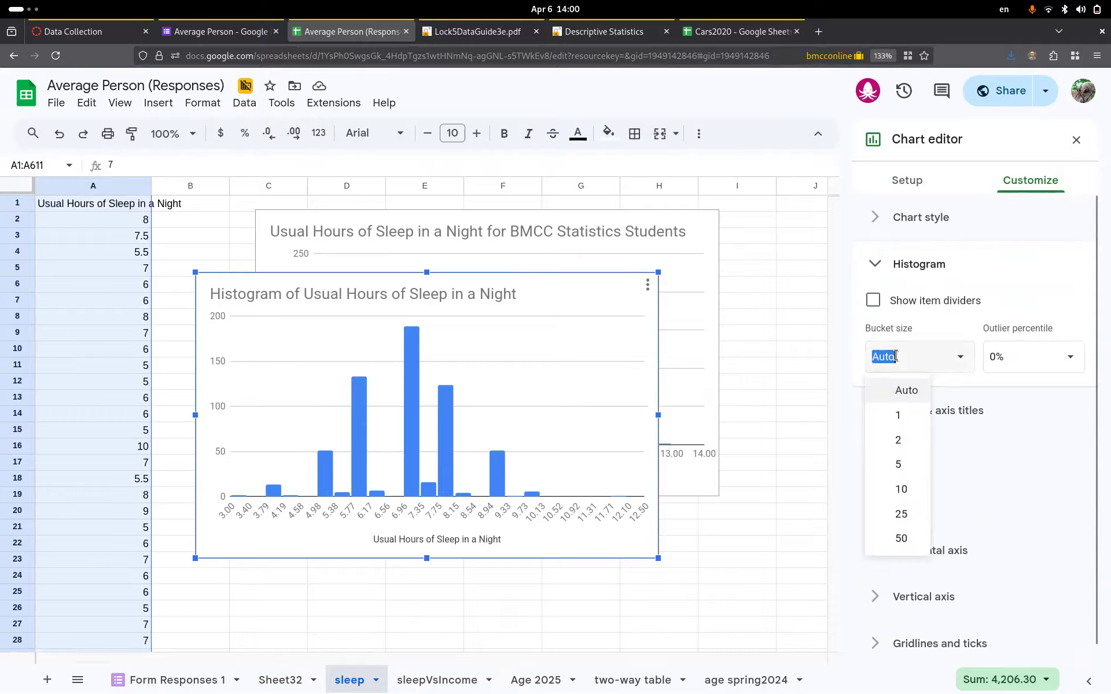
{"action": "left_click", "coordinate": [900, 413]}
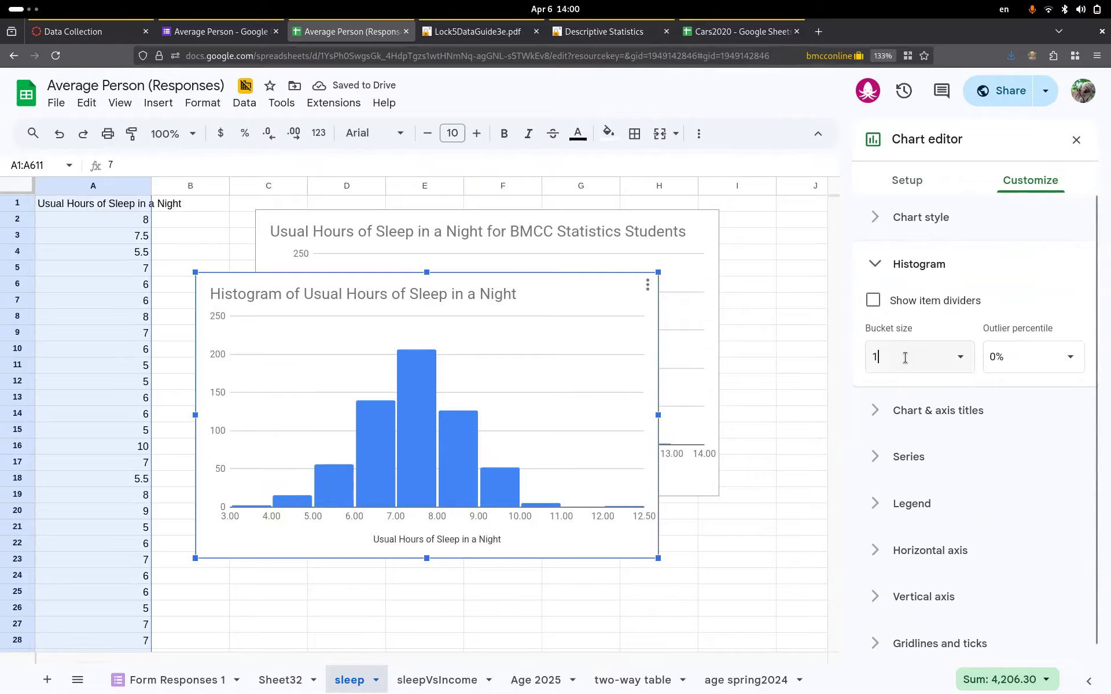
{"action": "key", "text": "BackSpace"}
{"action": "type", "text": "0.5"}
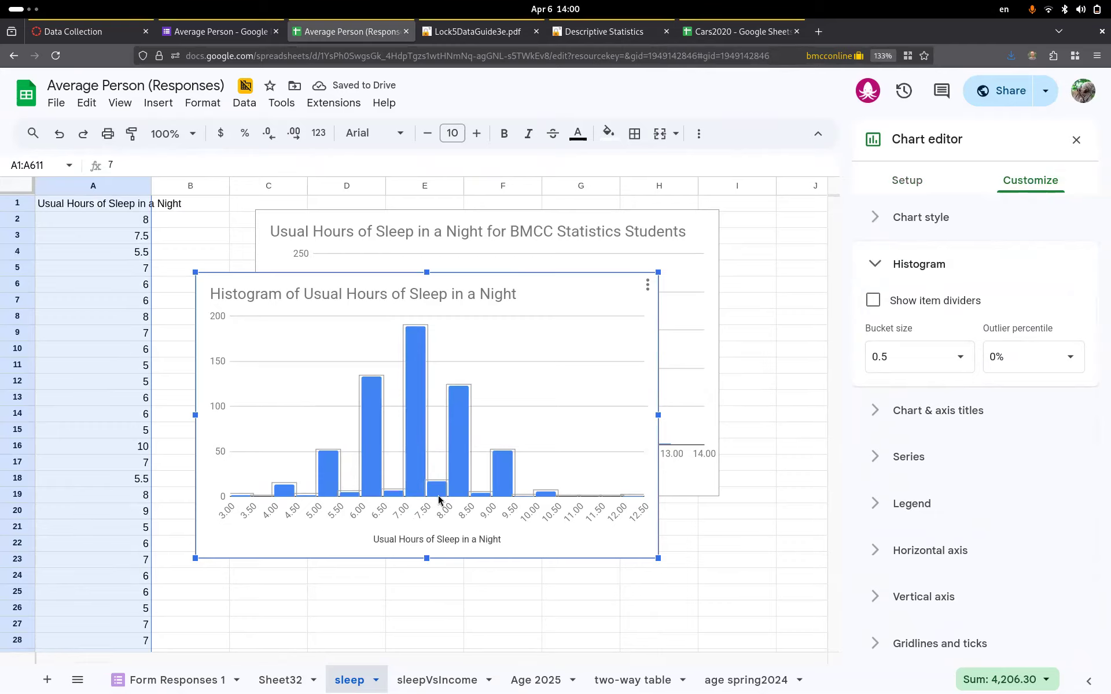
{"action": "left_click", "coordinate": [925, 357]}
{"action": "type", "text": "1"}
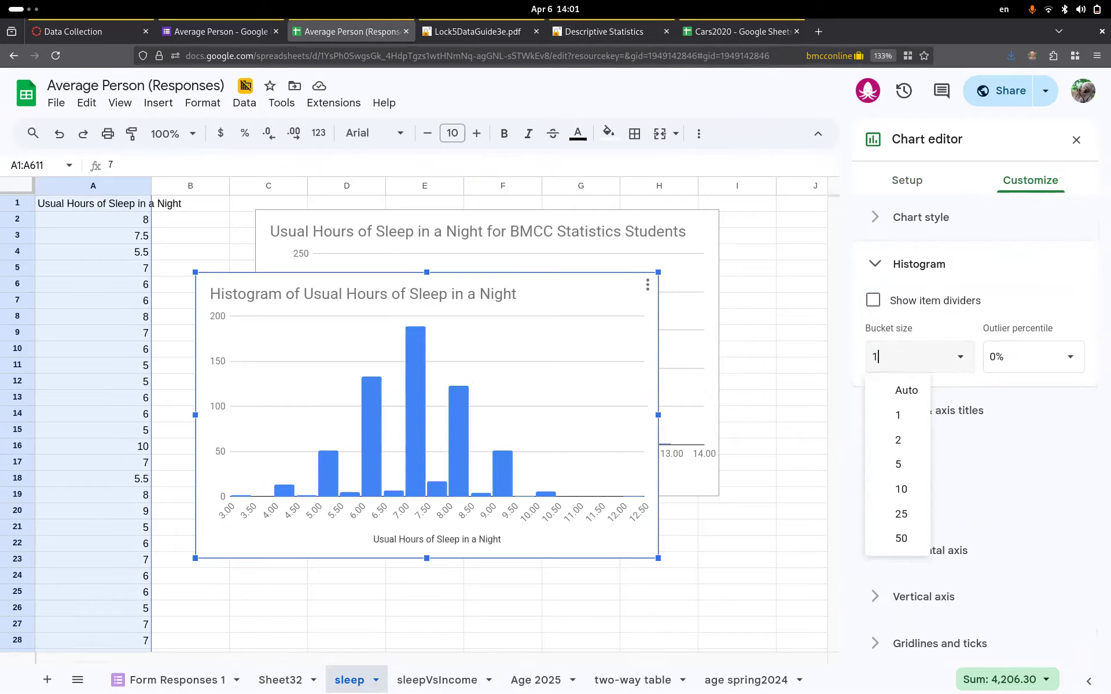
{"action": "key", "text": "Return"}
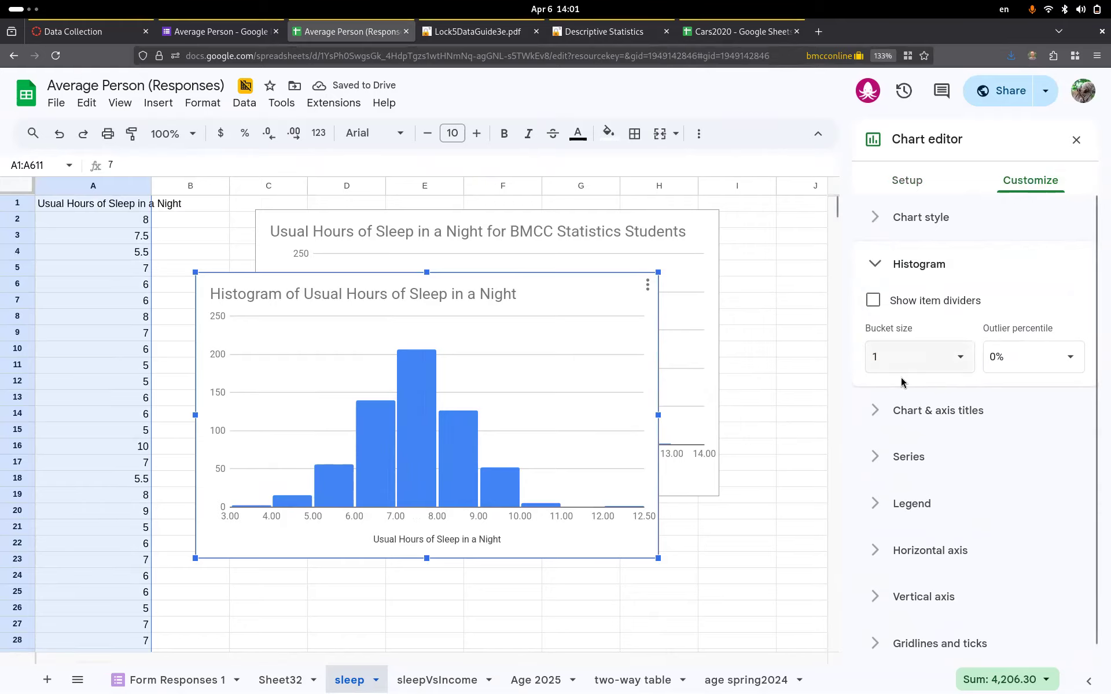
{"action": "left_click", "coordinate": [897, 352]}
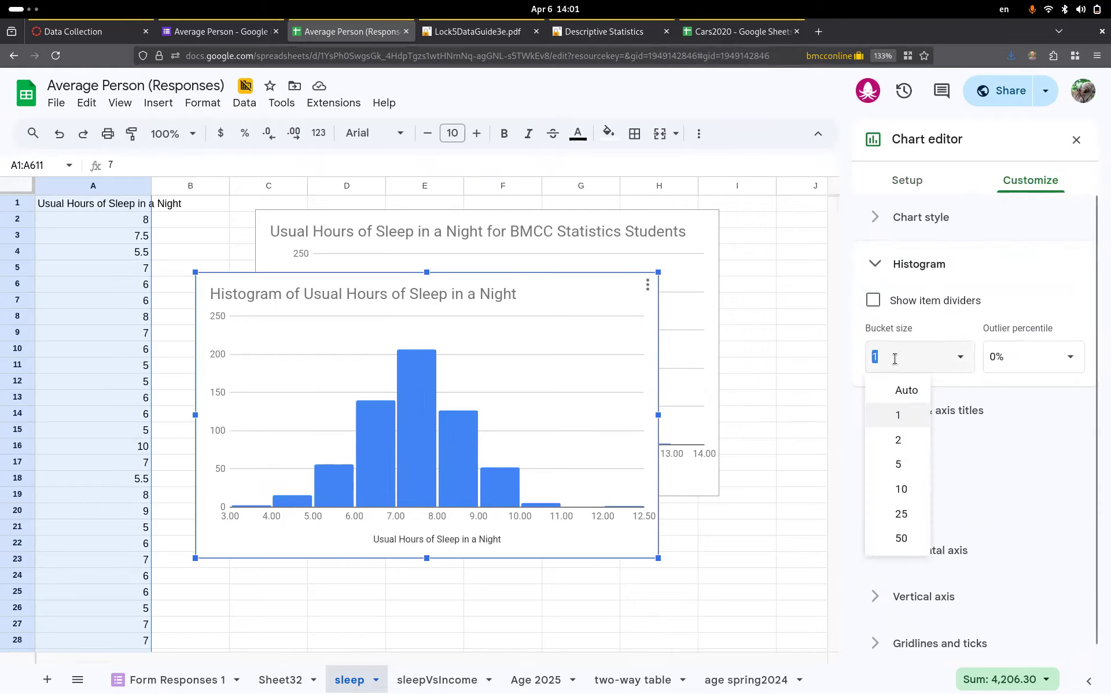
{"action": "left_click", "coordinate": [903, 388]}
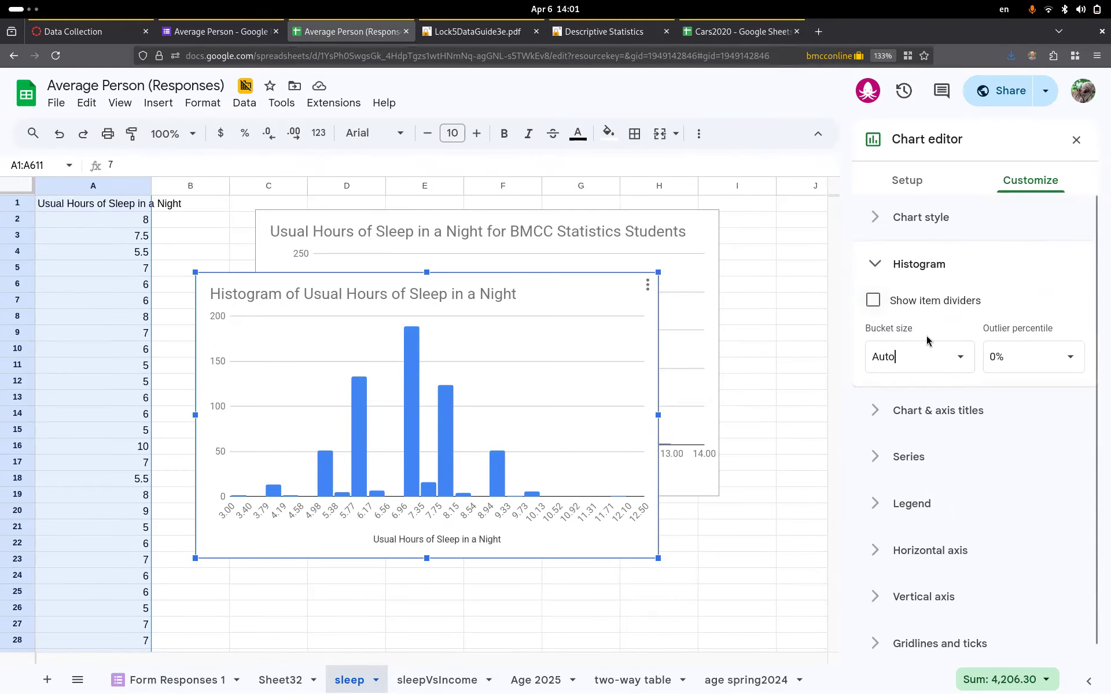
{"action": "left_click", "coordinate": [938, 412]}
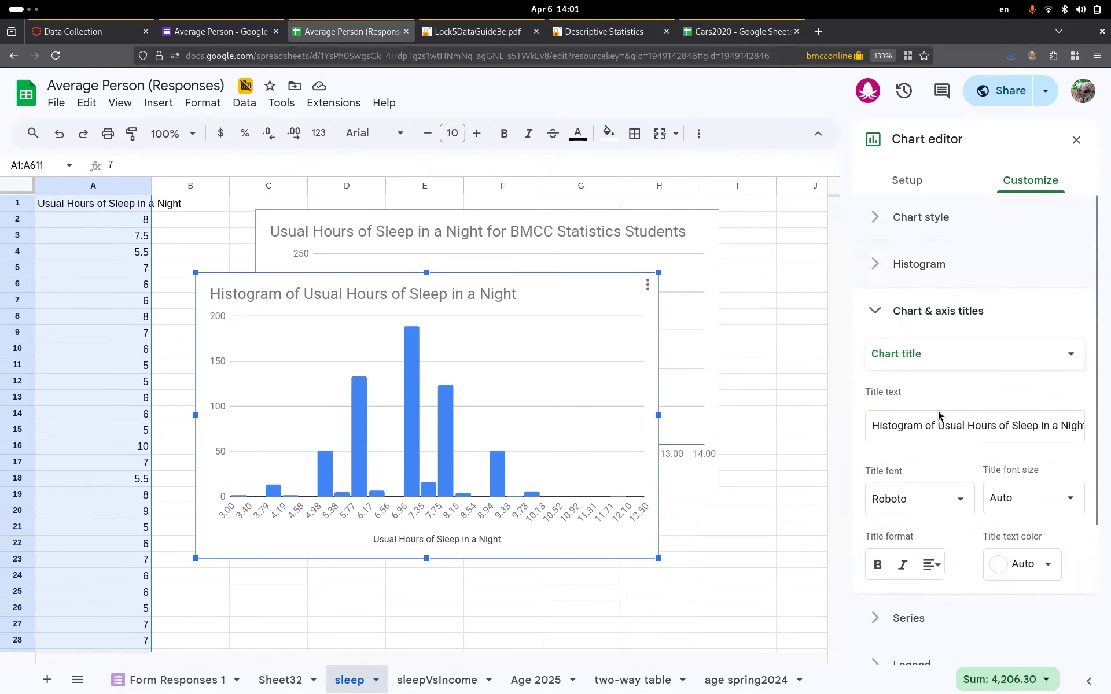
- Retitle the chart 'Usual Hours of Sleep in a Night for BMCC Stats Students'
{"action": "double_click", "coordinate": [898, 428]}
{"action": "key", "text": "Delete"}
{"action": "key", "text": "Delete"}
{"action": "key", "text": "Delete"}
{"action": "key", "text": "Delete"}
{"action": "key", "text": "Delete"}
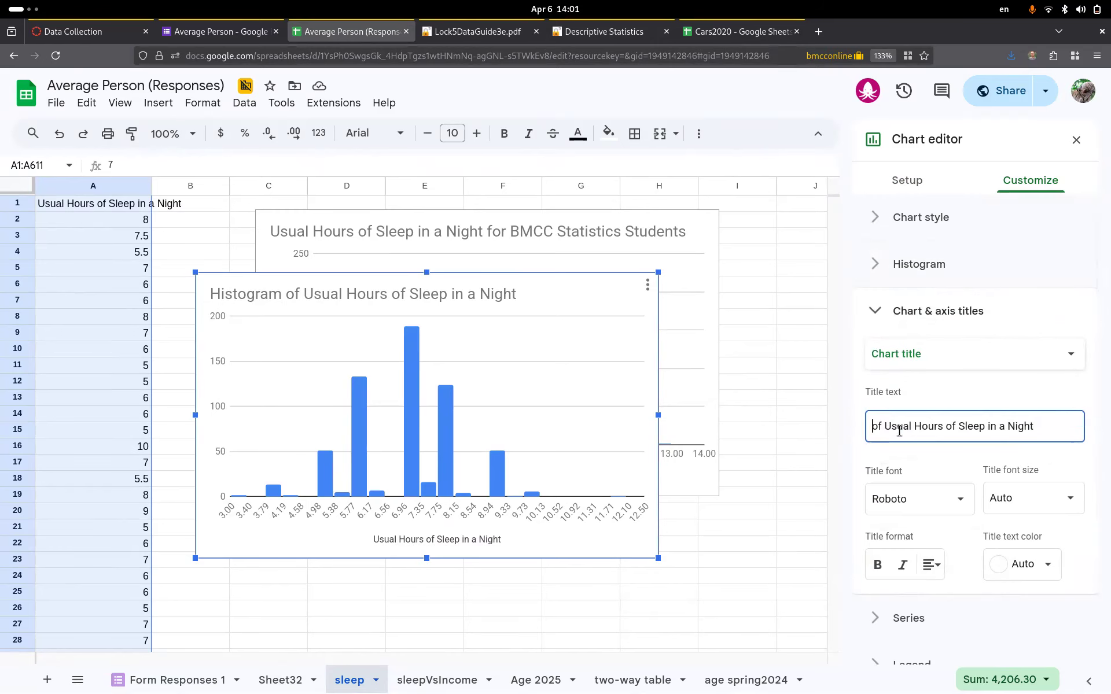
{"action": "left_click", "coordinate": [1048, 435]}
{"action": "type", "text": "for BMCC"}
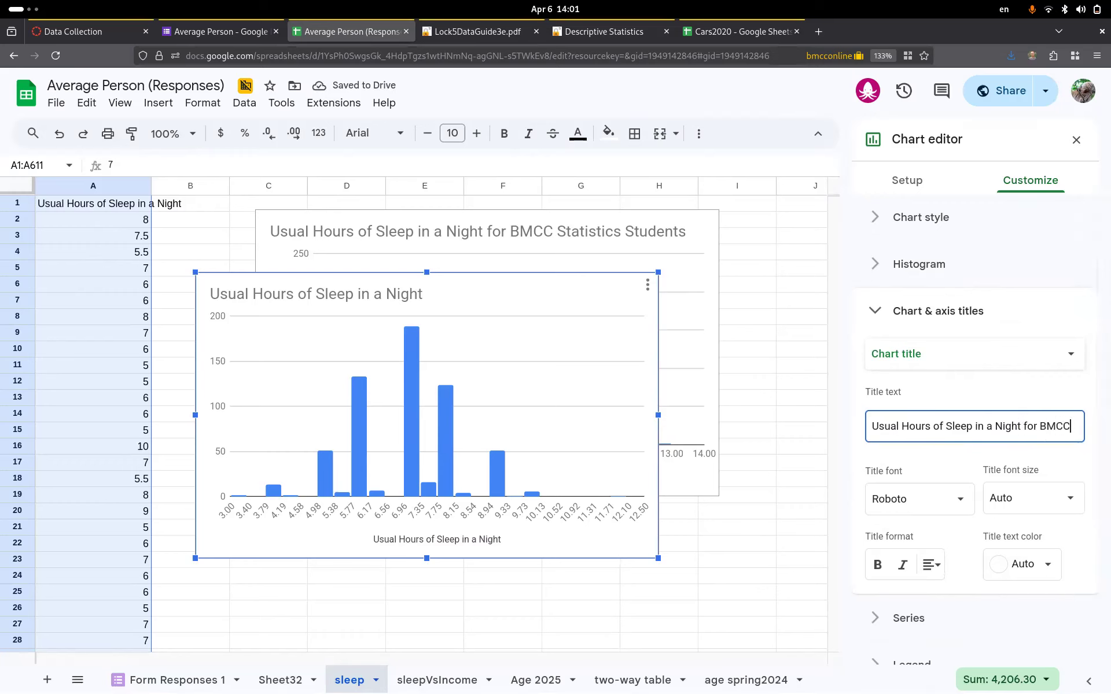
{"action": "type", "text": " Stats Students"}
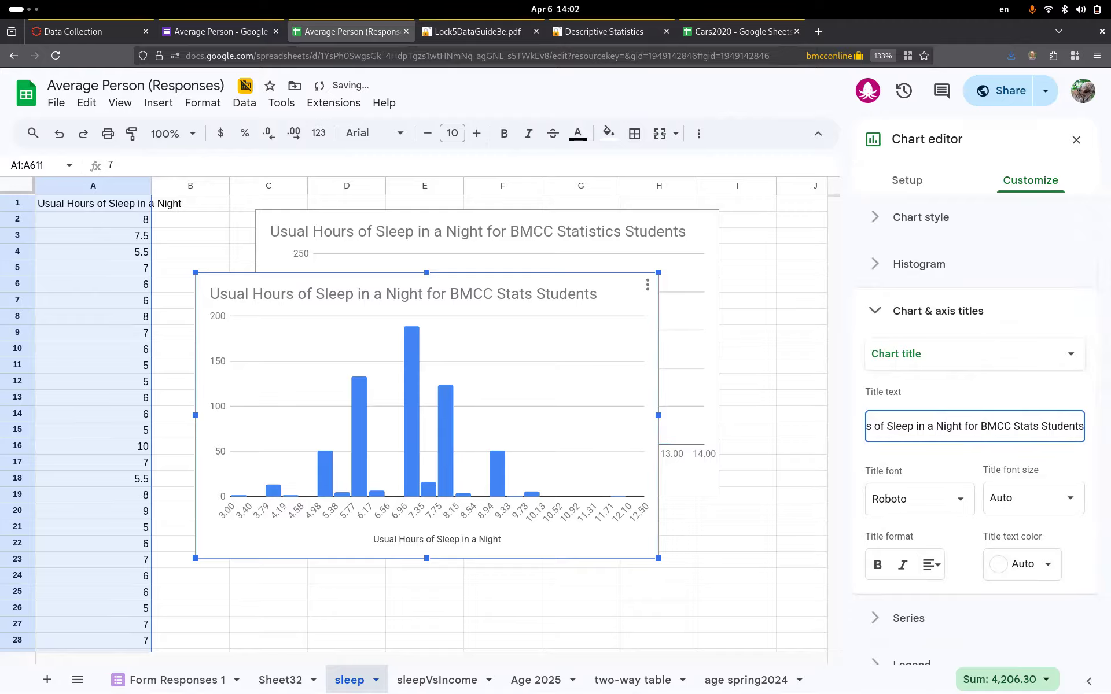
- Set the vertical axis title to 'number of people'
{"action": "left_click", "coordinate": [937, 354]}
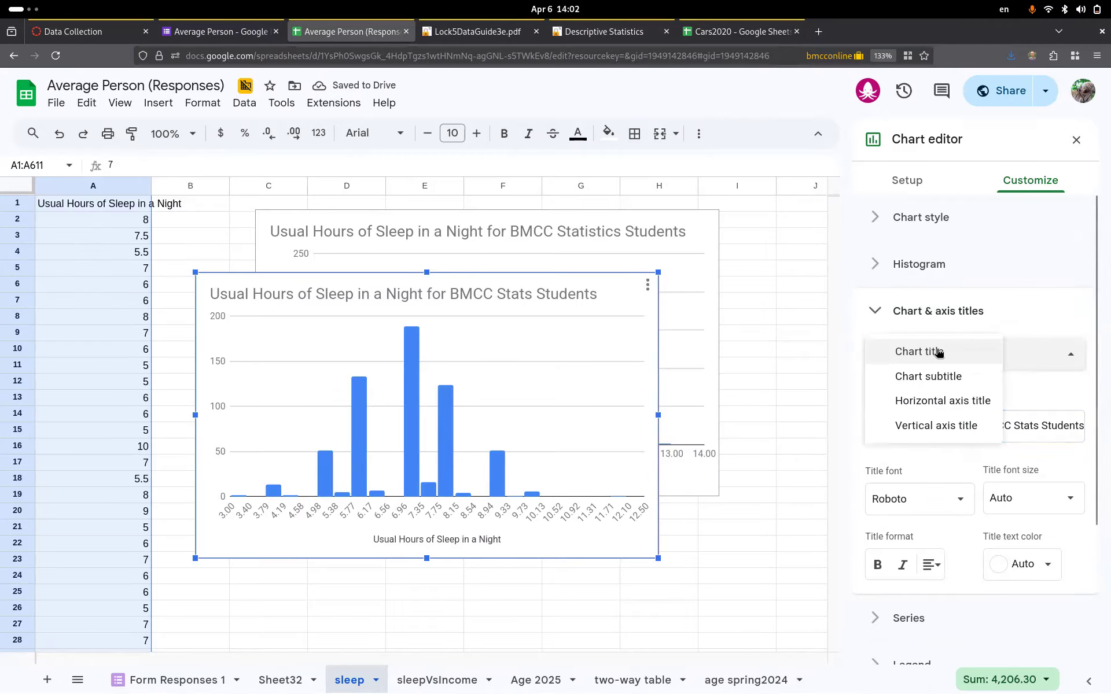
{"action": "left_click", "coordinate": [920, 426]}
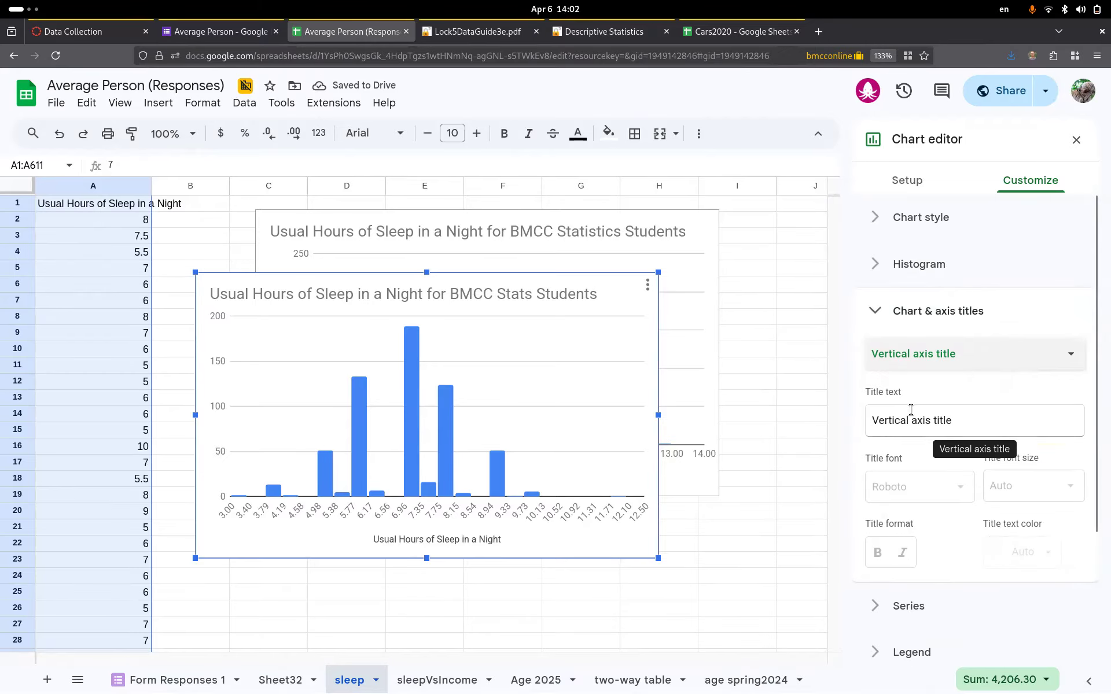
{"action": "left_click", "coordinate": [902, 431]}
{"action": "type", "text": "number"}
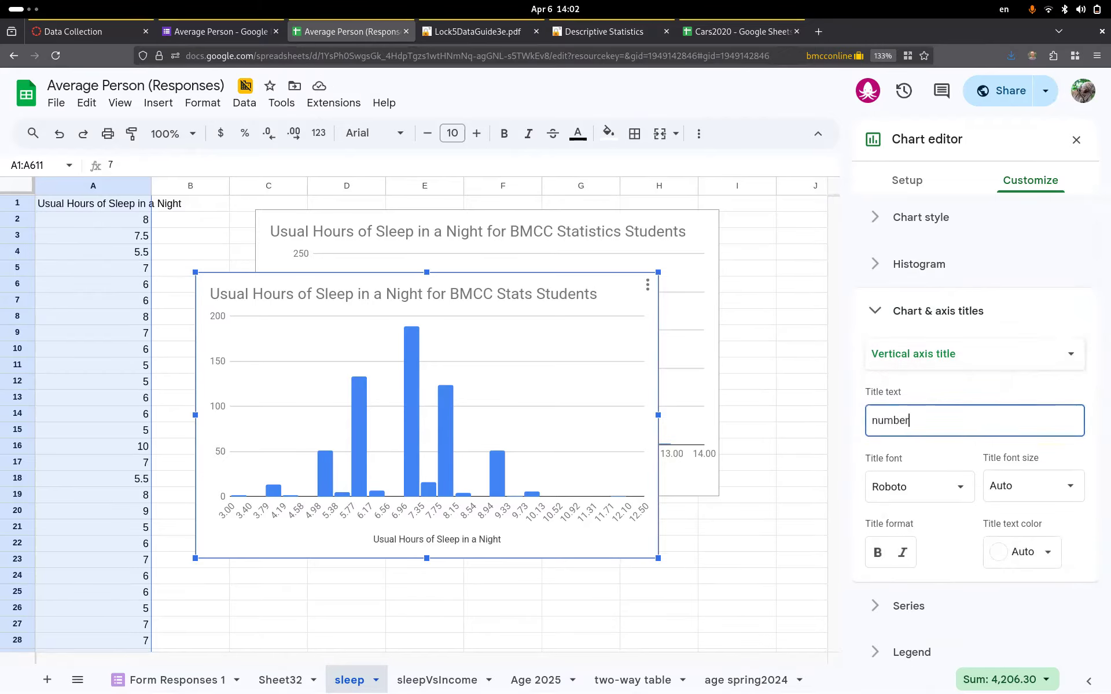
{"action": "type", "text": " of people"}
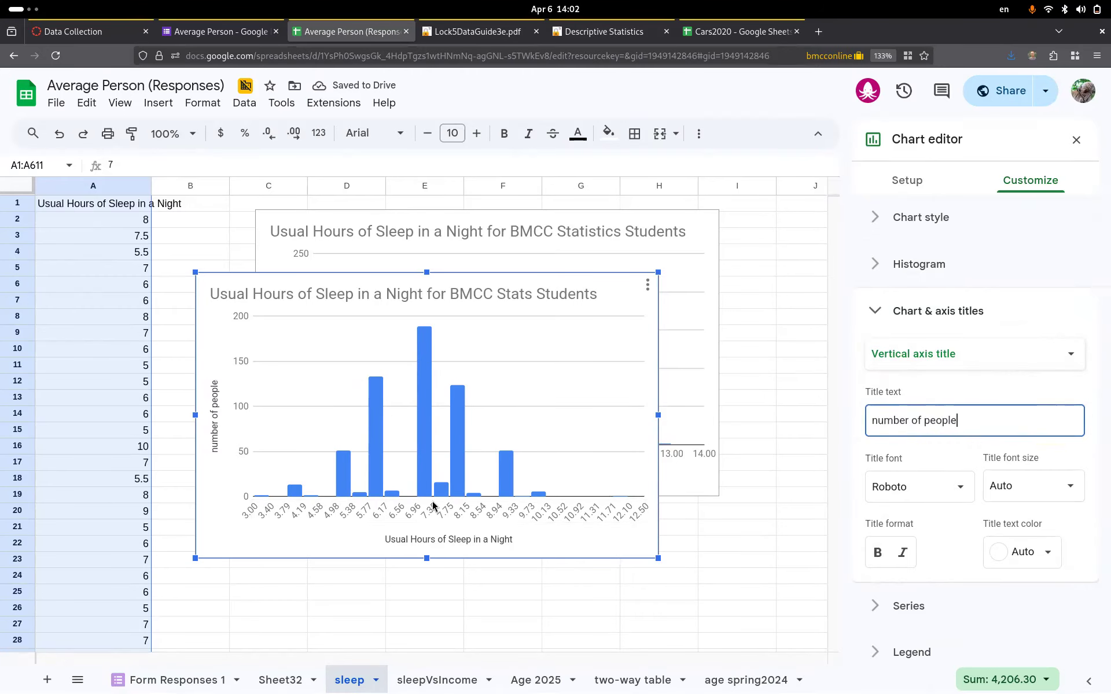
- Move the second sleep histogram below the first and set its bucket size to 0.5
{"action": "left_click_drag", "start_coordinate": [516, 301], "coordinate": [580, 505]}
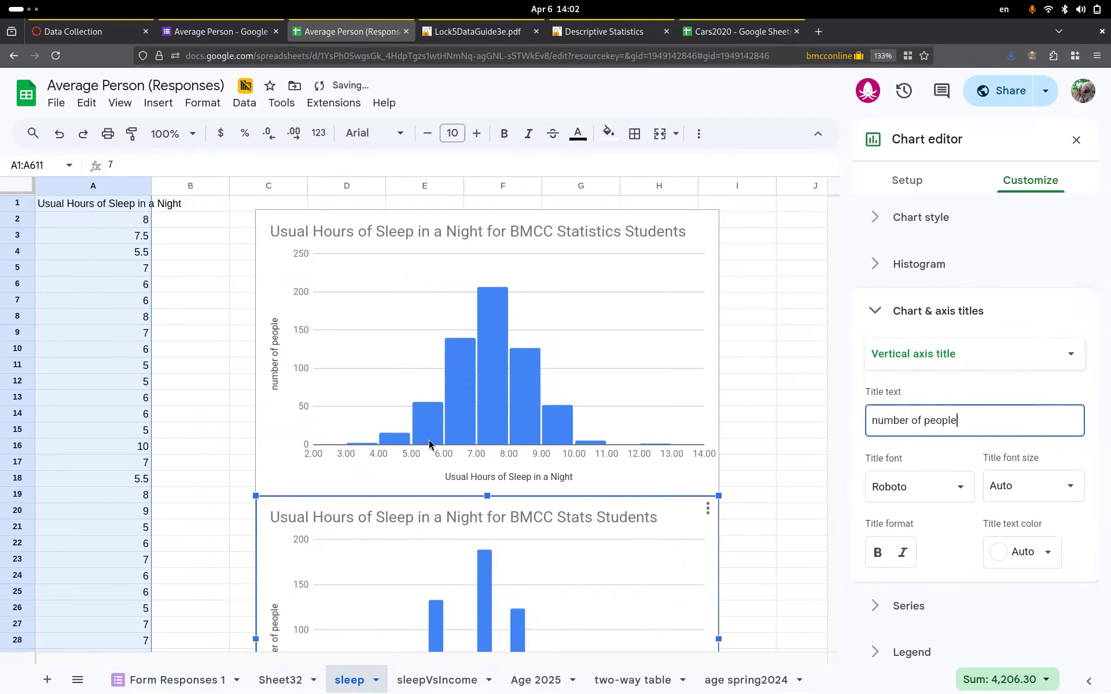
{"action": "scroll", "coordinate": [574, 444], "scroll_direction": "down", "scroll_amount": 3}
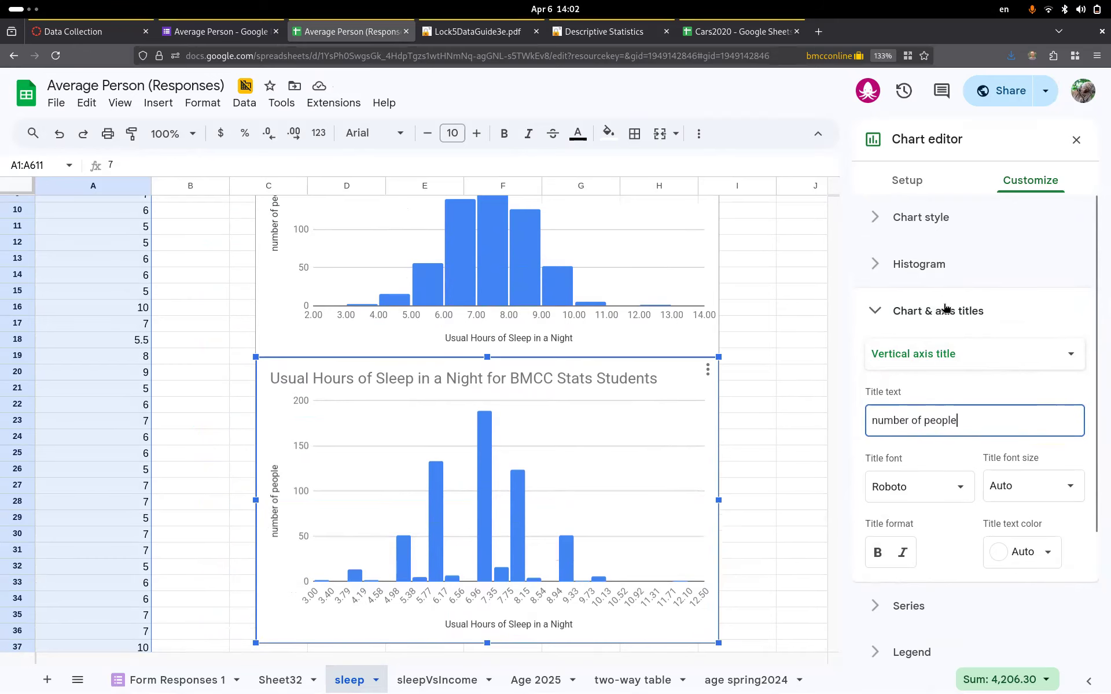
{"action": "left_click", "coordinate": [919, 264]}
{"action": "left_click", "coordinate": [911, 357]}
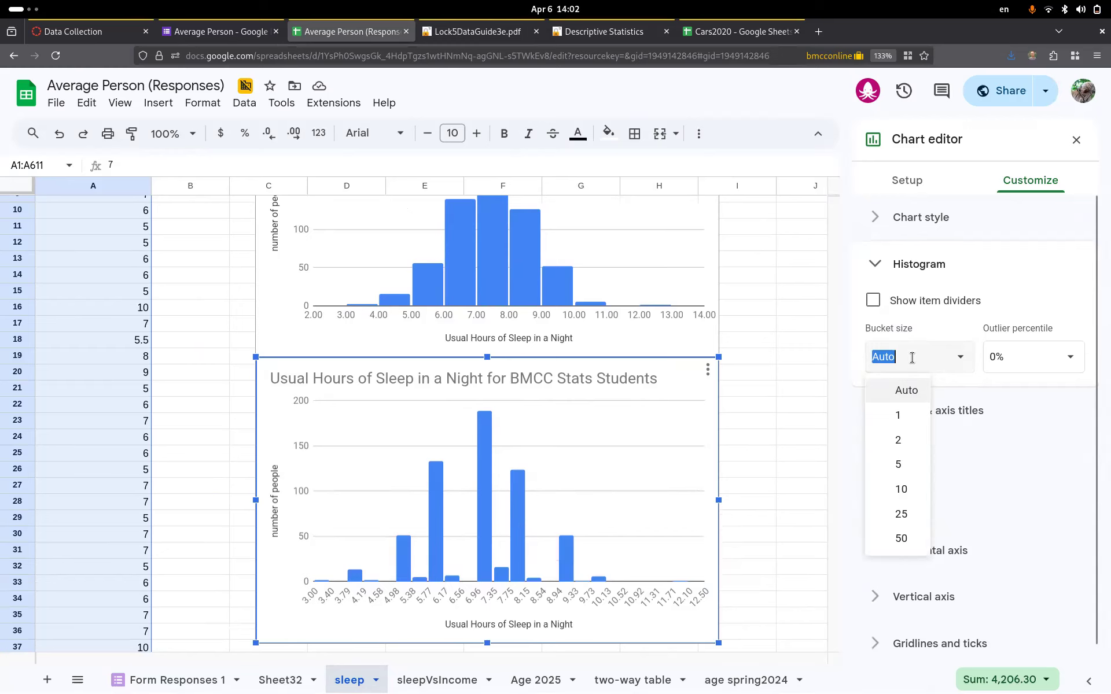
{"action": "type", "text": "0.5"}
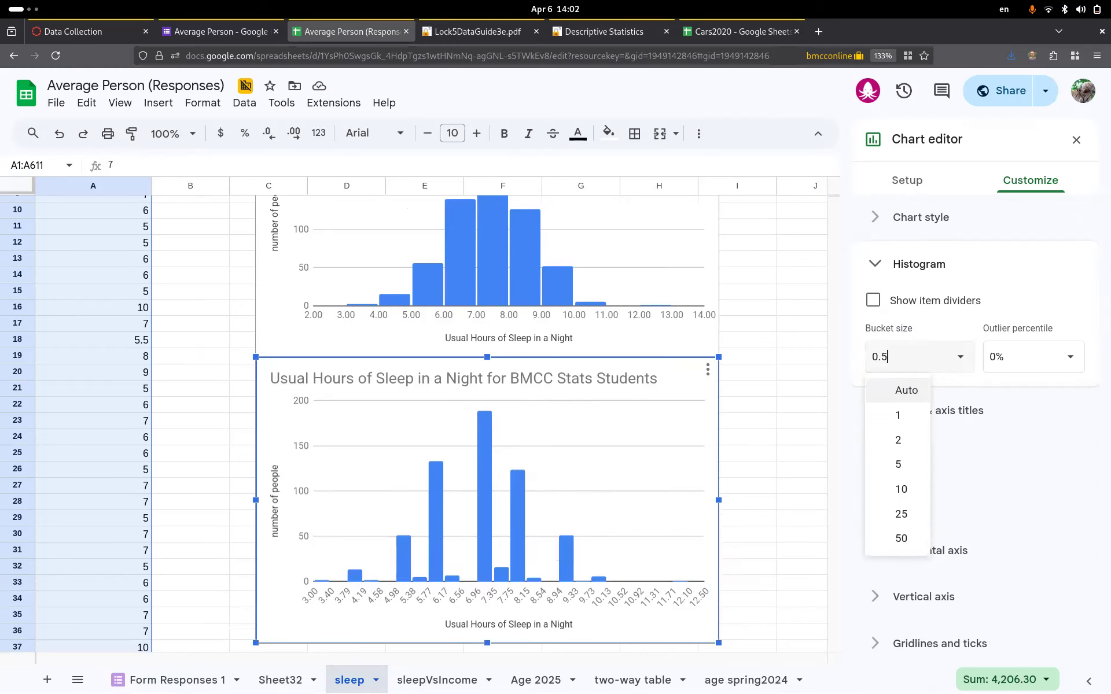
{"action": "key", "text": "Return"}
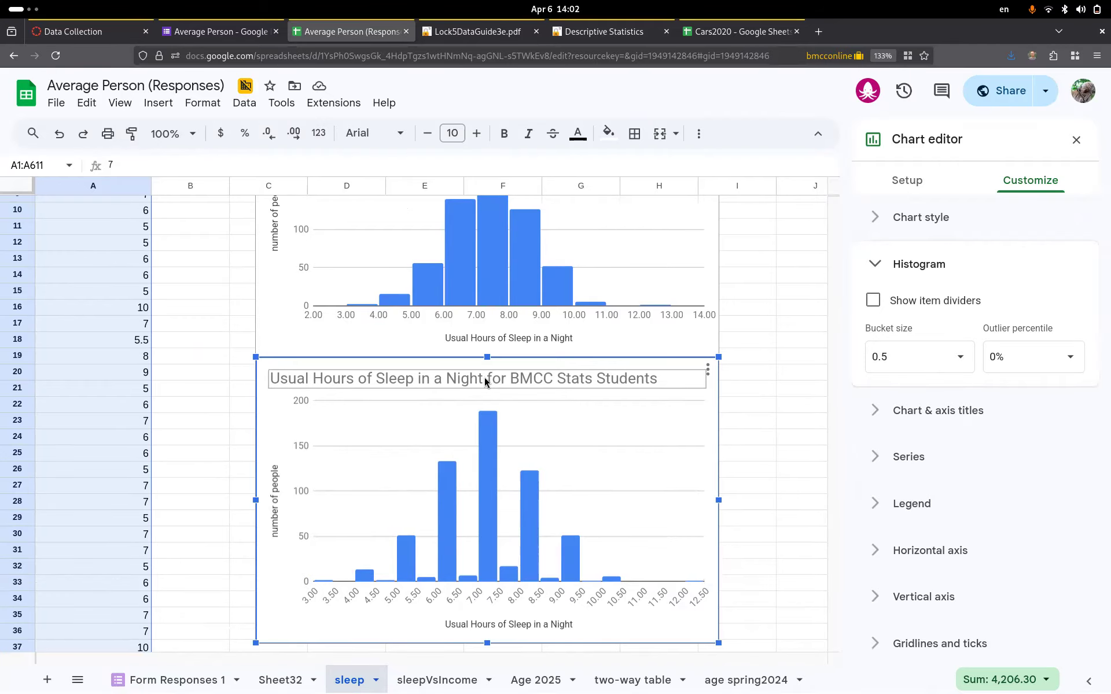
{"action": "scroll", "coordinate": [485, 381], "scroll_direction": "up", "scroll_amount": 3}
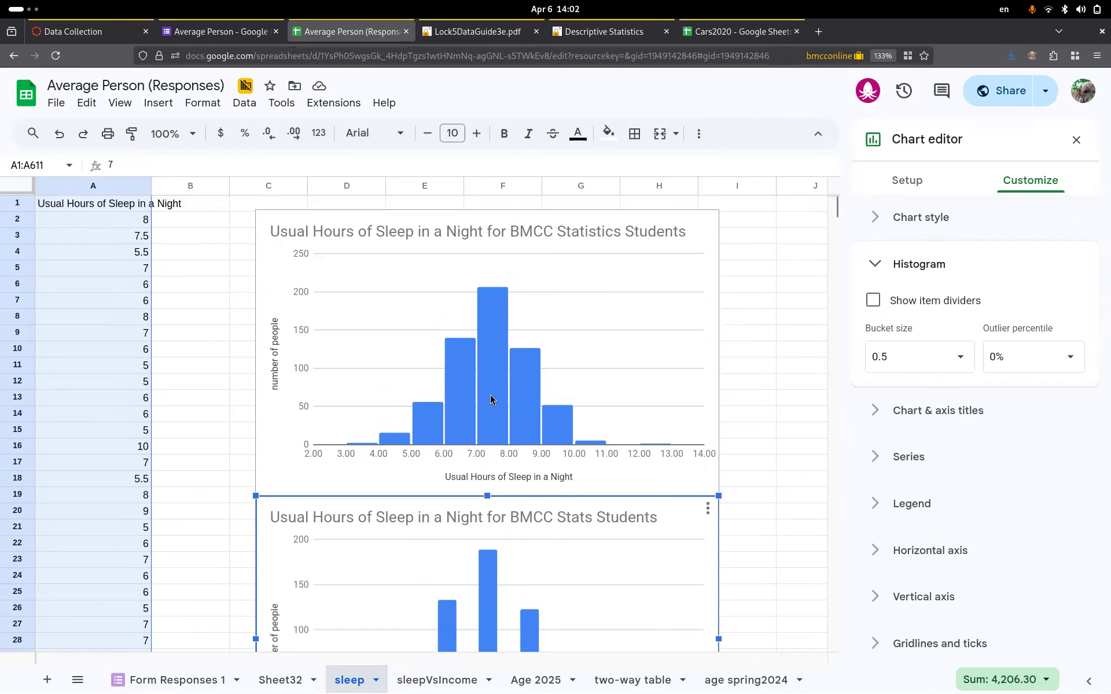
{"action": "left_click", "coordinate": [732, 23]}
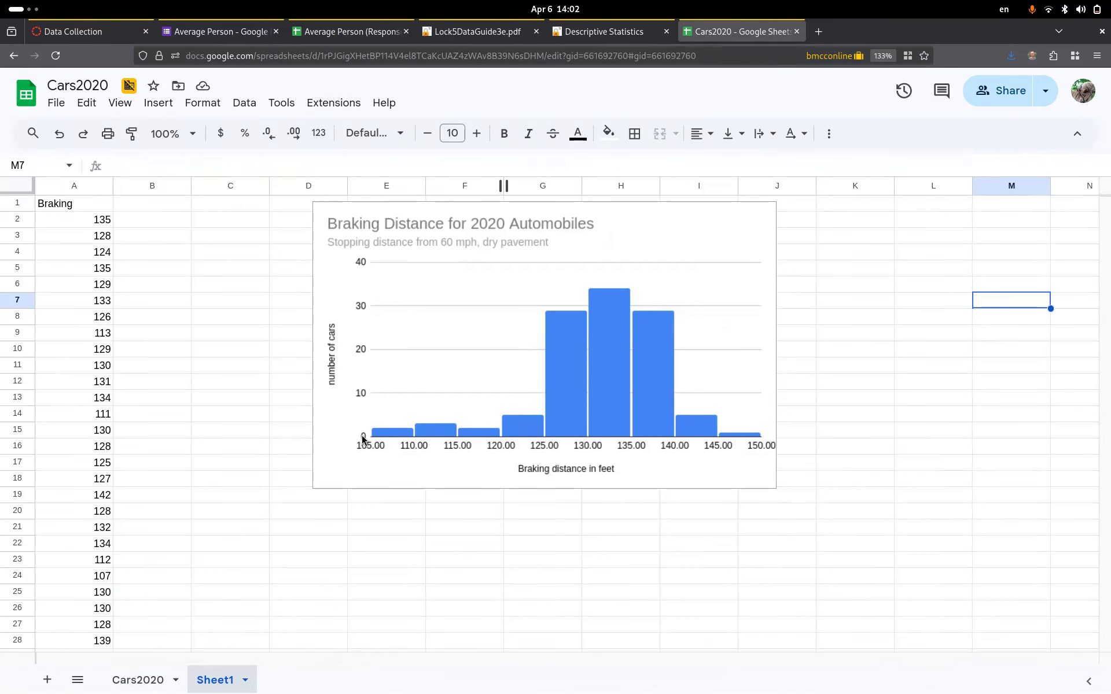
{"action": "left_click", "coordinate": [324, 30]}
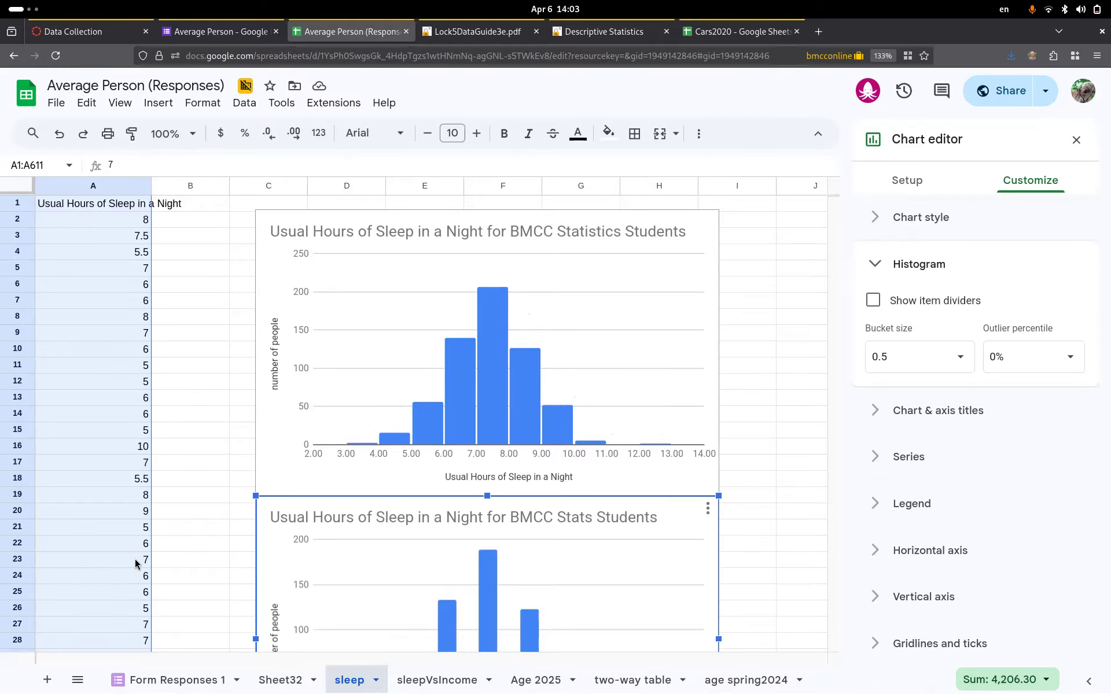
- Rename Sheet32 to 'Ages 2026' and select its age statistics table B2:C7
{"action": "left_click", "coordinate": [281, 681]}
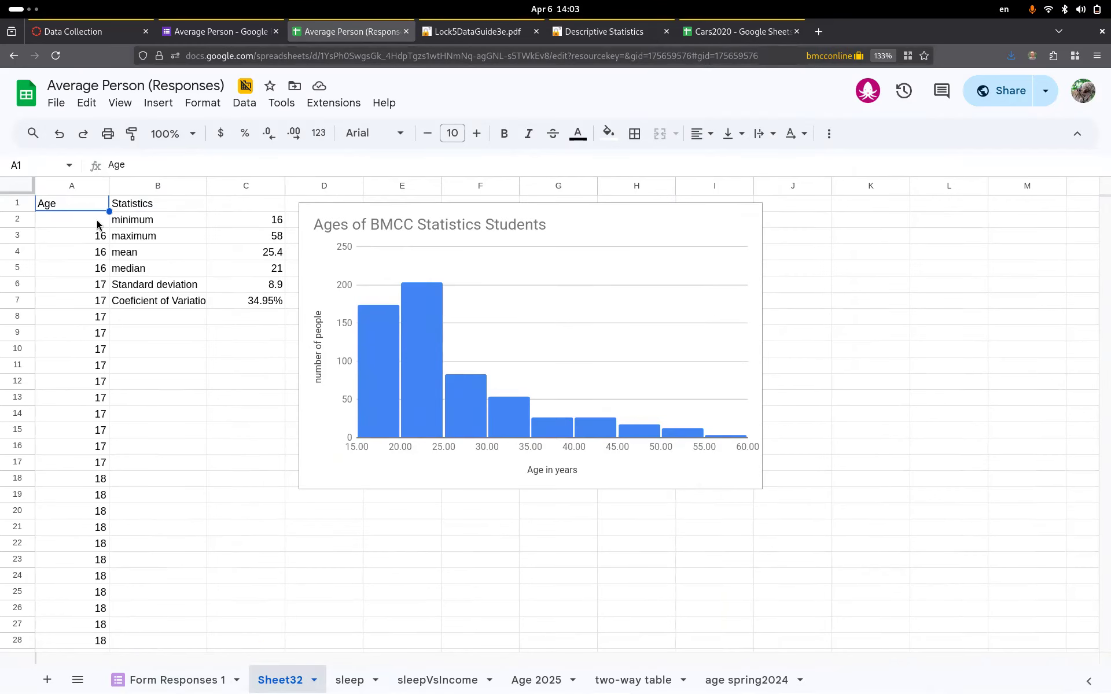
{"action": "double_click", "coordinate": [276, 681]}
{"action": "type", "text": "A"}
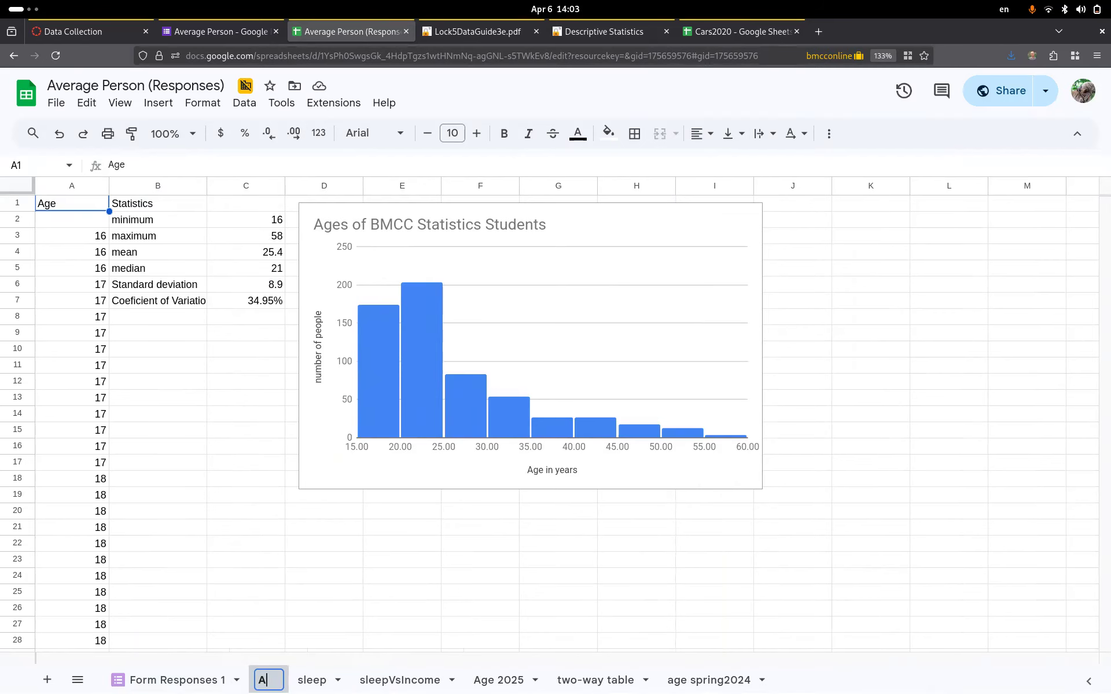
{"action": "type", "text": "ges 2026"}
{"action": "key", "text": "Return"}
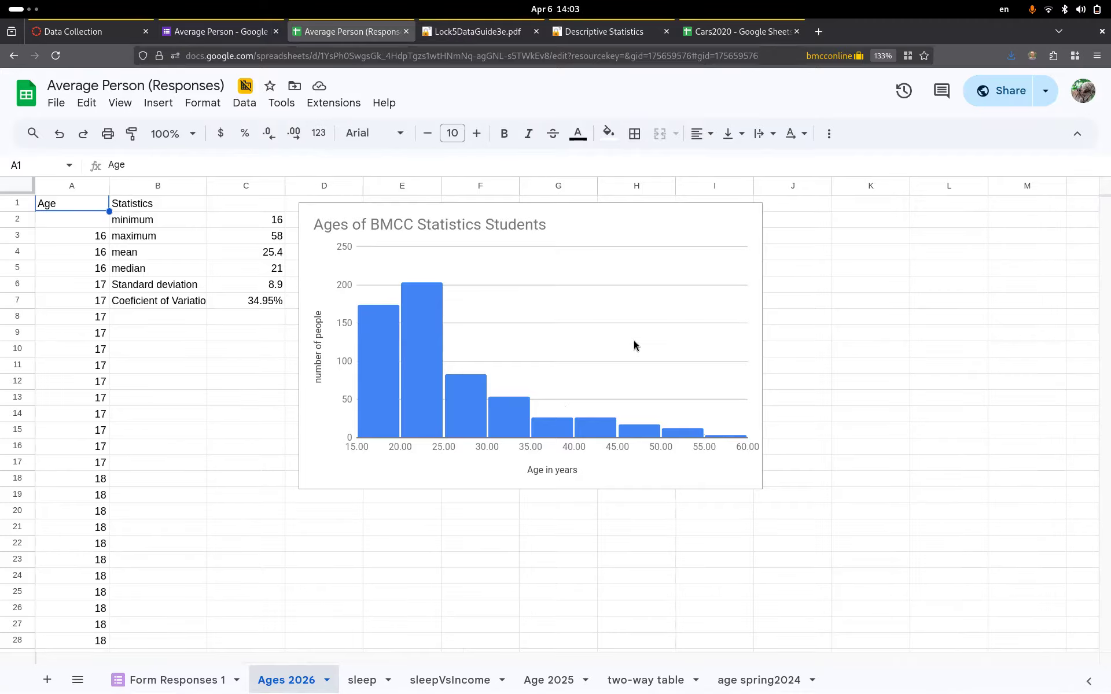
{"action": "left_click_drag", "start_coordinate": [144, 219], "coordinate": [247, 307]}
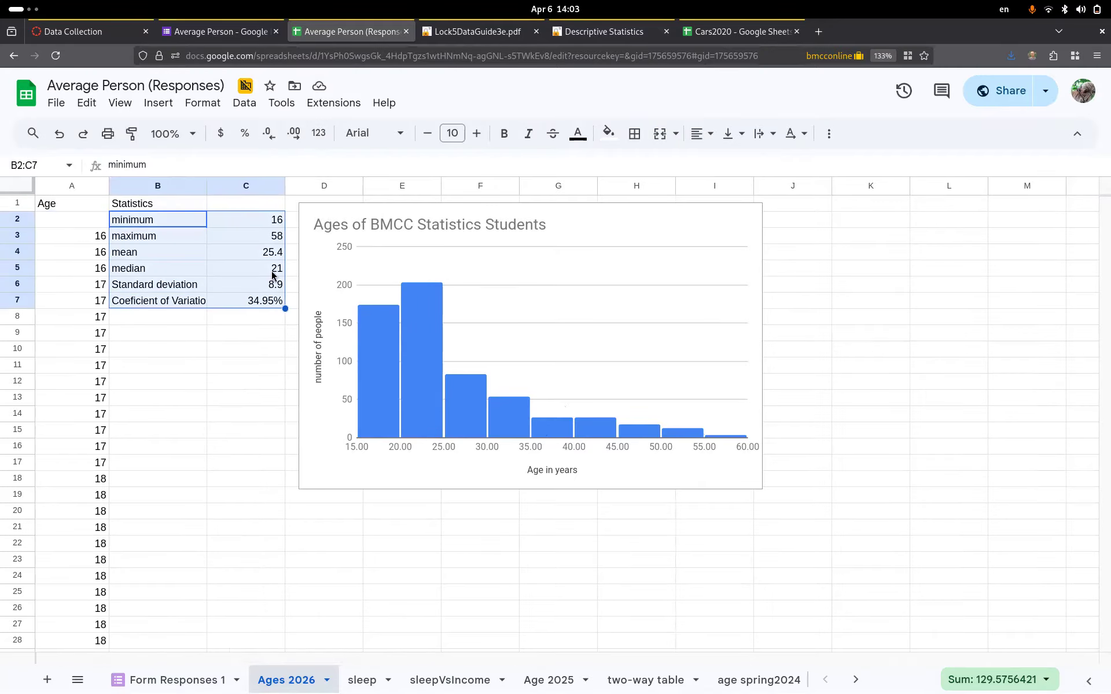
{"action": "left_click", "coordinate": [609, 32]}
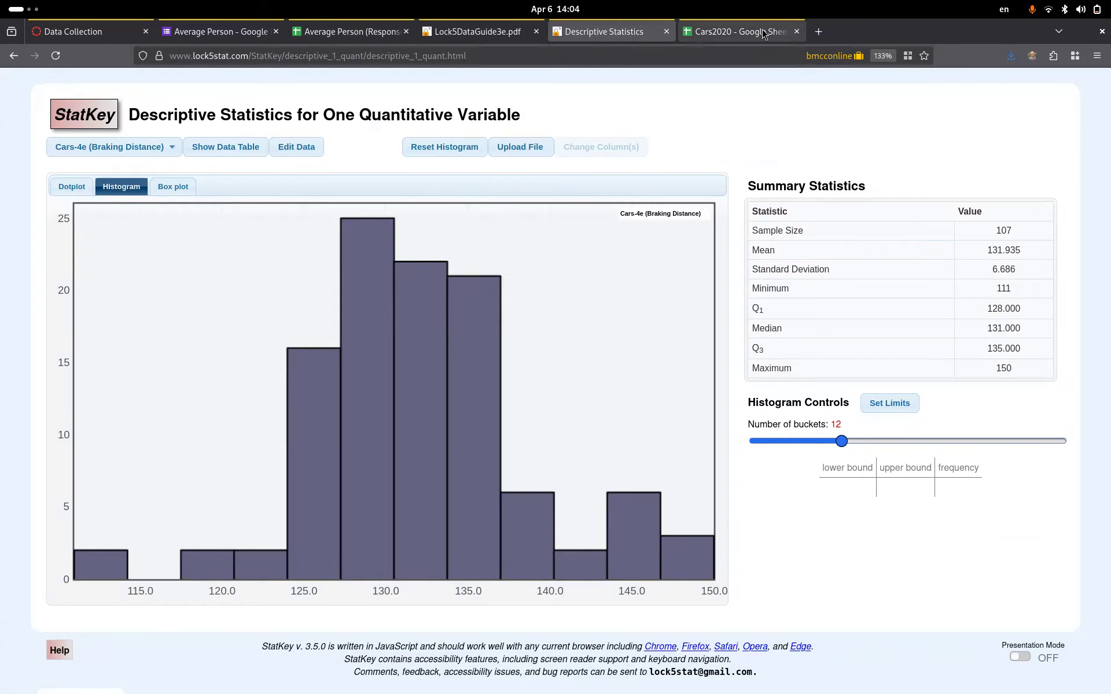
- Compare StatKey's braking-distance statistics with the Cars2020 sheet, ending on Cars2020
{"action": "left_click", "coordinate": [743, 33]}
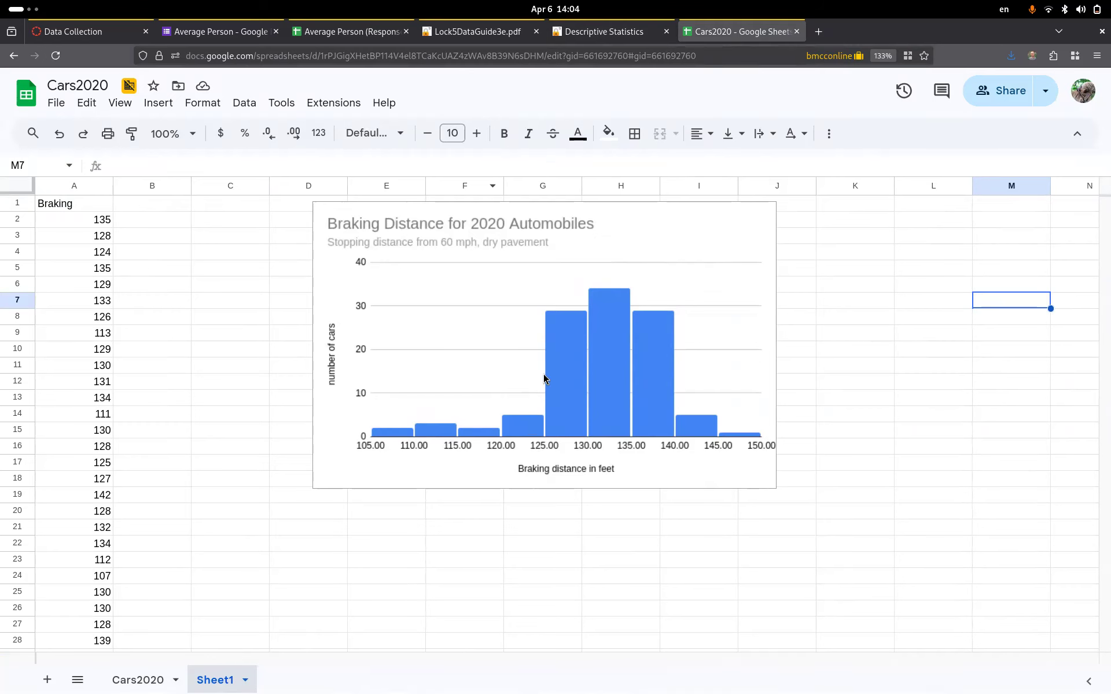
{"action": "left_click", "coordinate": [623, 36]}
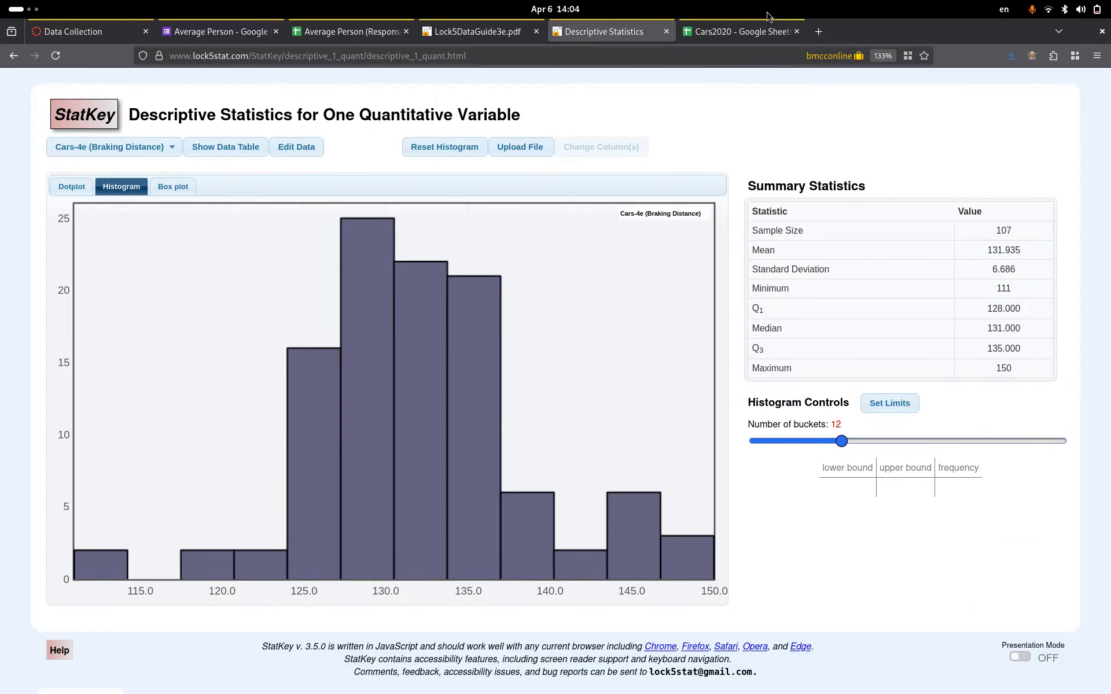
{"action": "left_click", "coordinate": [749, 34]}
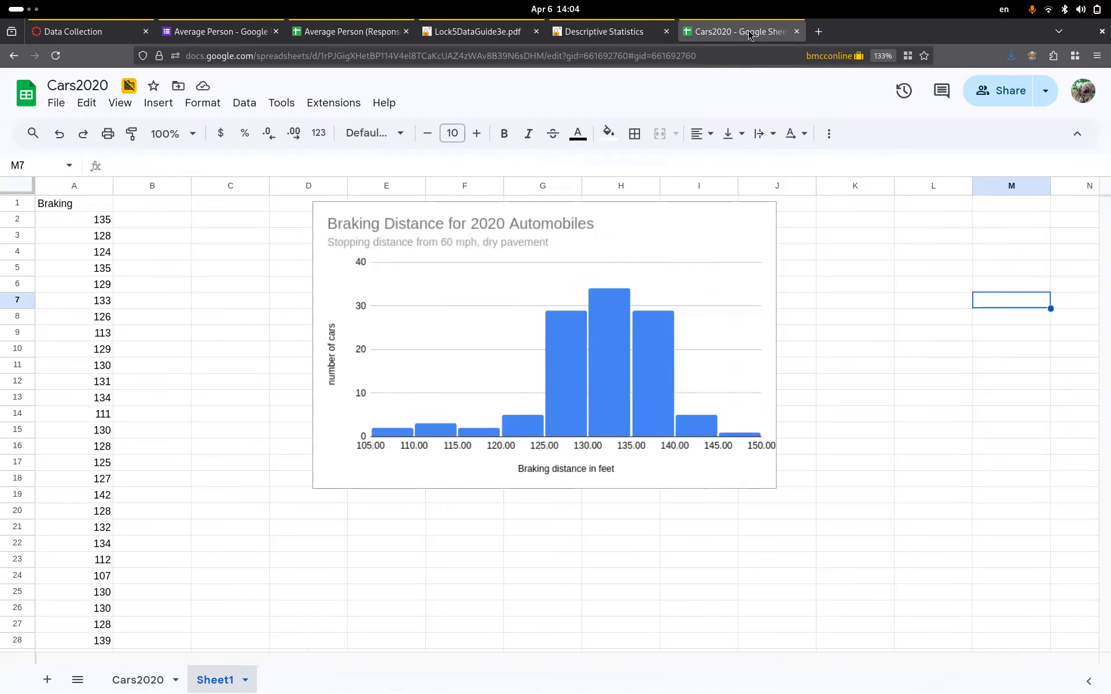
- Enter the heading 'Summary Statistics' in B1 beside the Braking column
{"action": "left_click", "coordinate": [156, 211]}
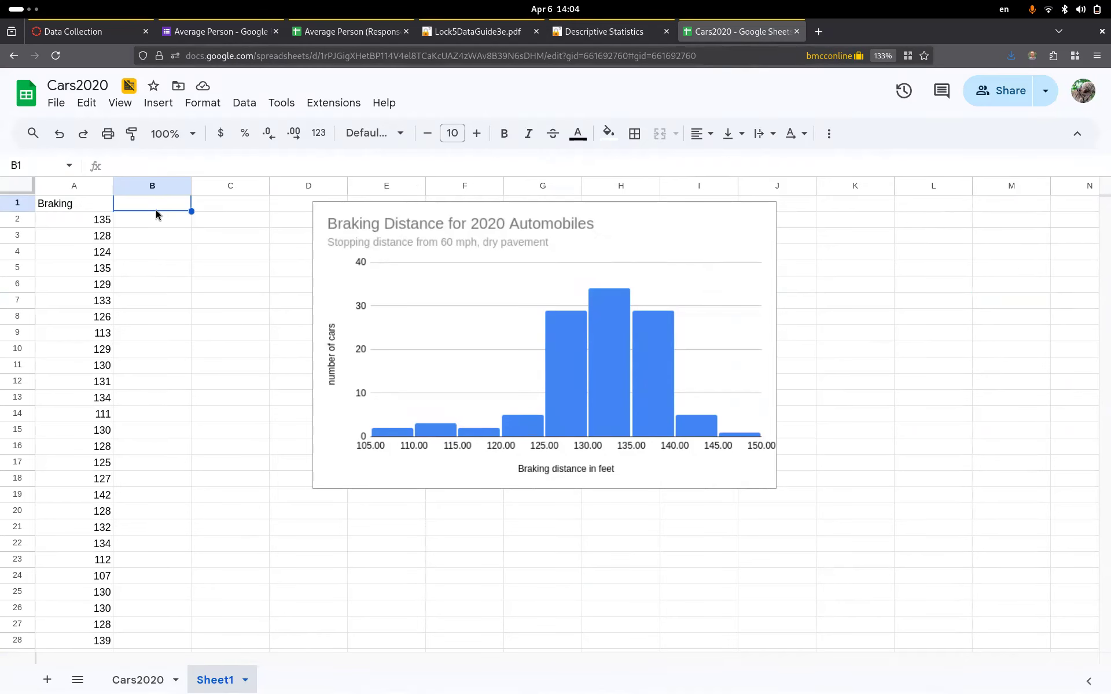
{"action": "type", "text": "S"}
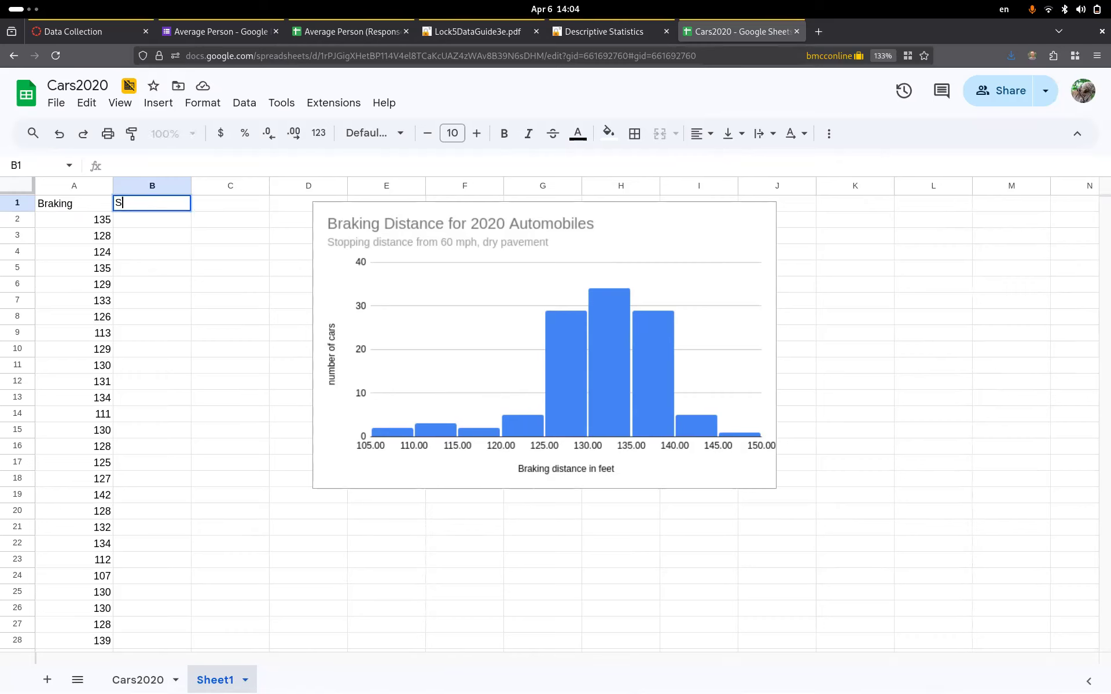
{"action": "type", "text": "ummary Statistics"}
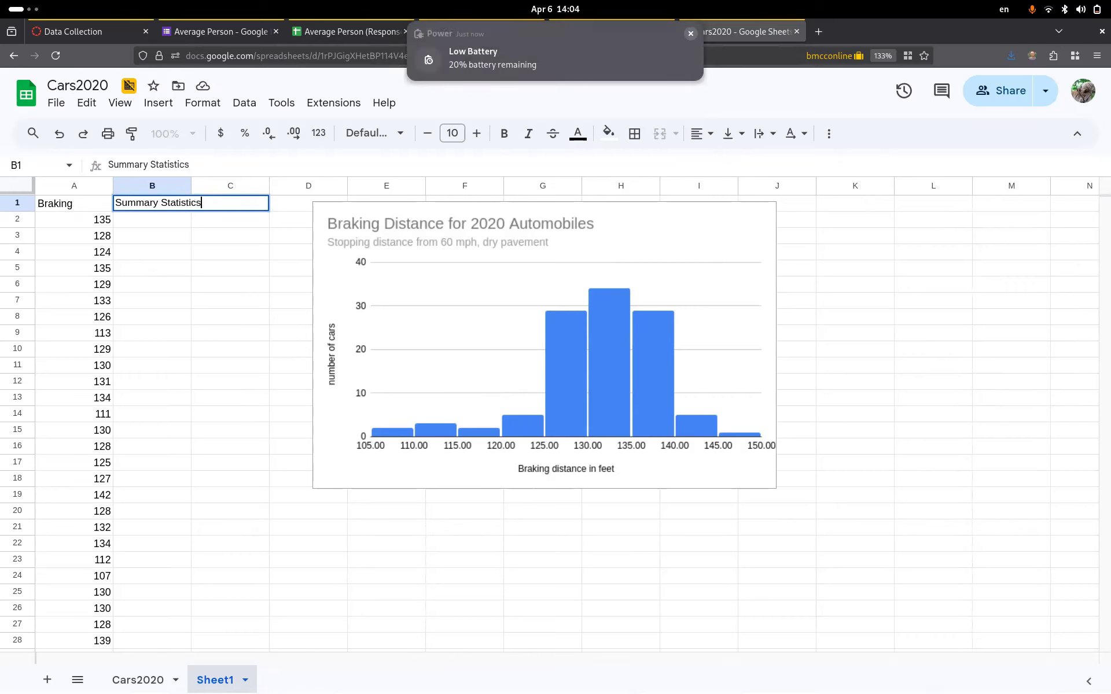
{"action": "key", "text": "Return"}
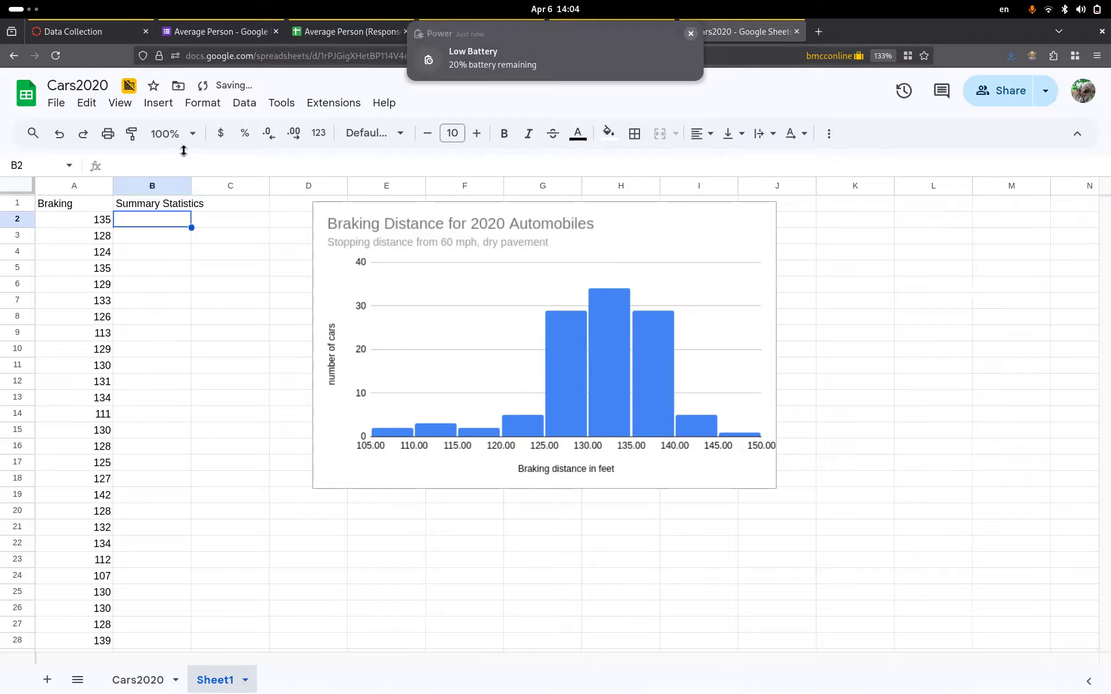
{"action": "left_click", "coordinate": [690, 34]}
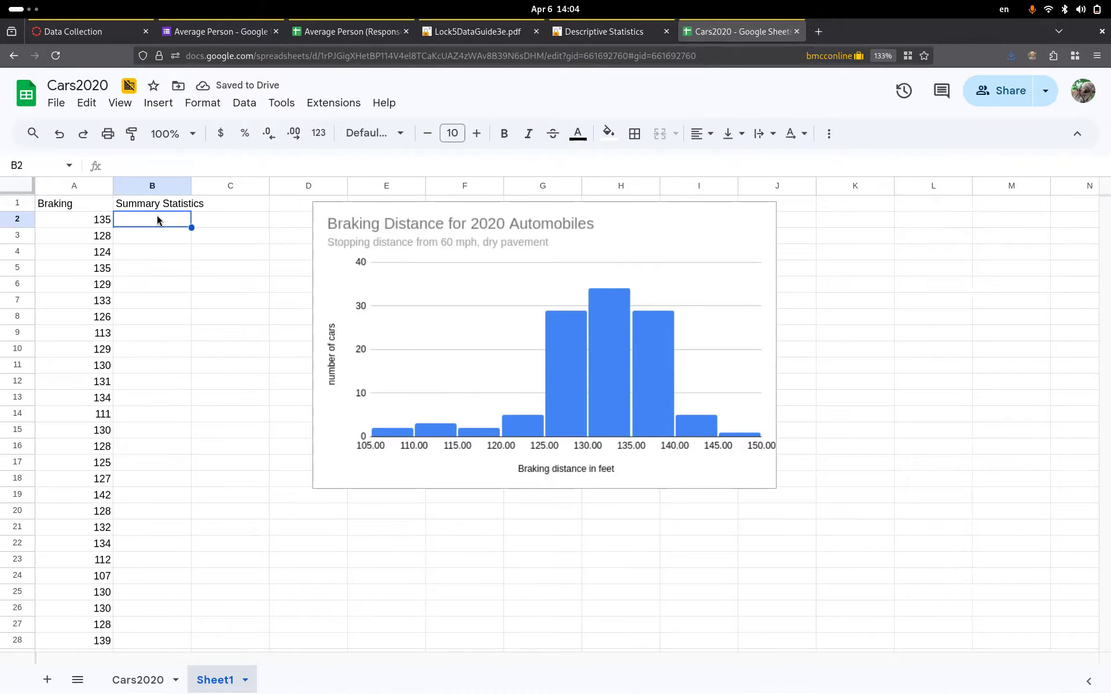
- Fill B2:B6 with the labels count, min, max, mean and median
{"action": "type", "text": "count"}
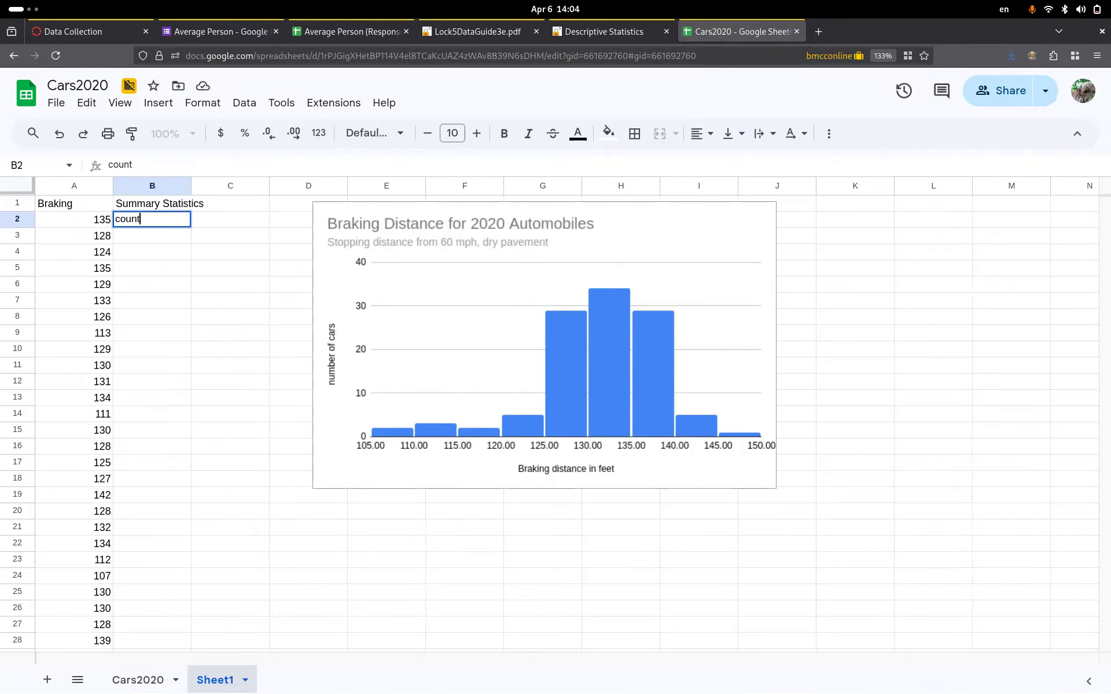
{"action": "key", "text": "Return"}
{"action": "key", "text": "ctrl+plus"}
{"action": "key", "text": "ctrl+plus"}
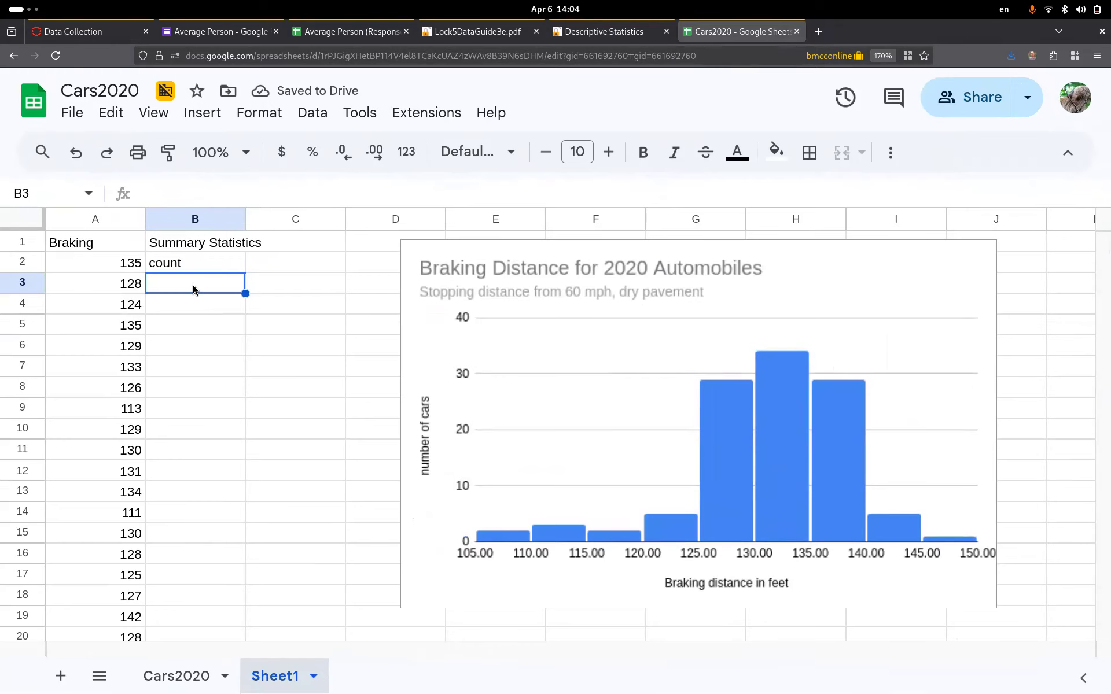
{"action": "type", "text": "min"}
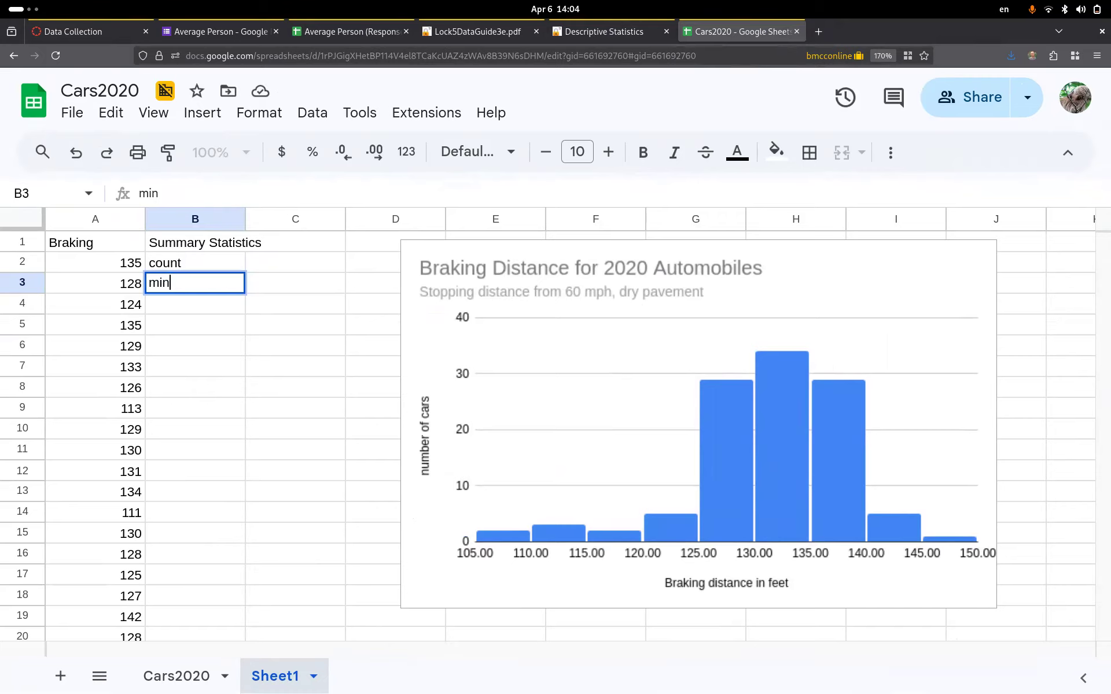
{"action": "key", "text": "Return"}
{"action": "type", "text": "max"}
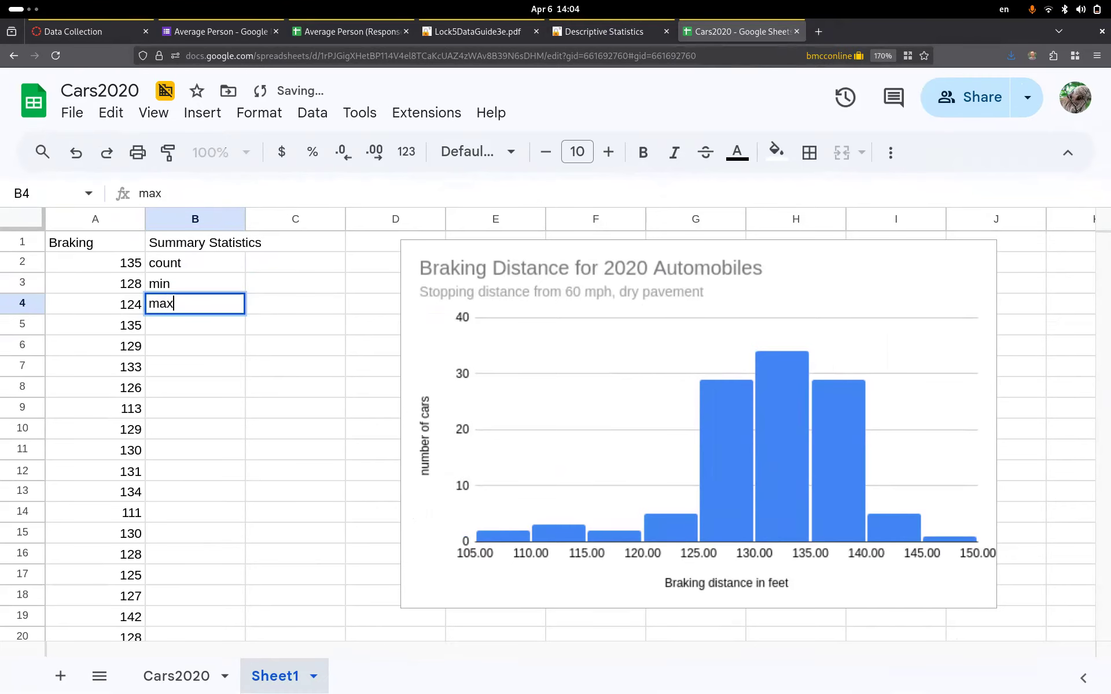
{"action": "key", "text": "Return"}
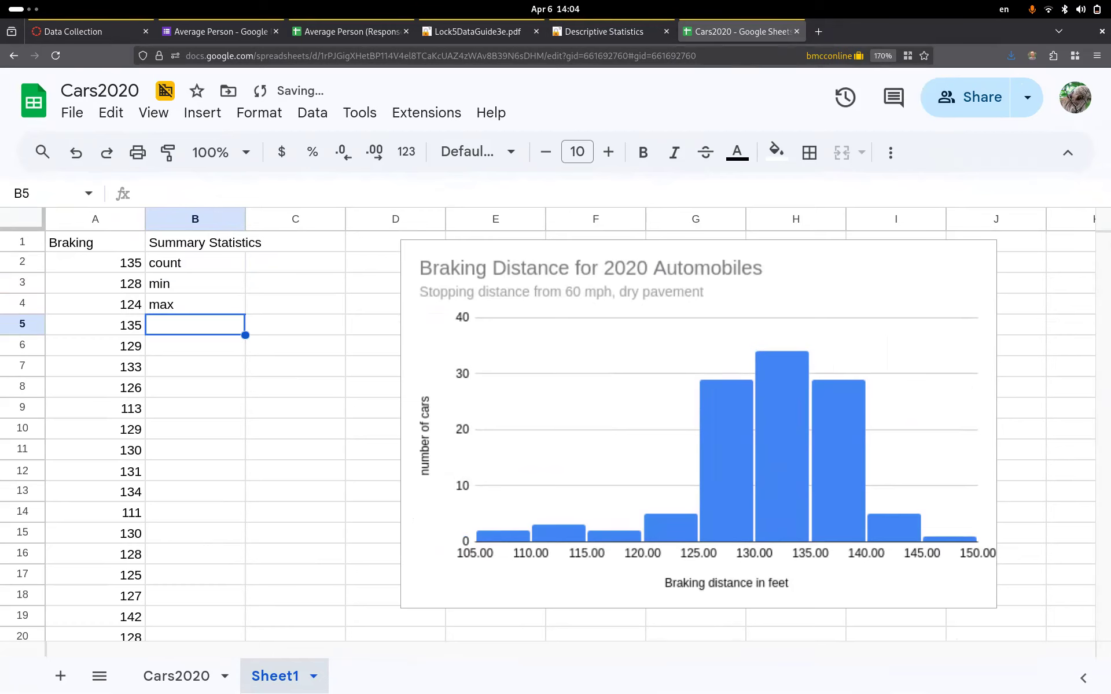
{"action": "type", "text": "mean"}
{"action": "key", "text": "Return"}
{"action": "type", "text": "be"}
{"action": "key", "text": "BackSpace"}
{"action": "key", "text": "BackSpace"}
{"action": "type", "text": "median"}
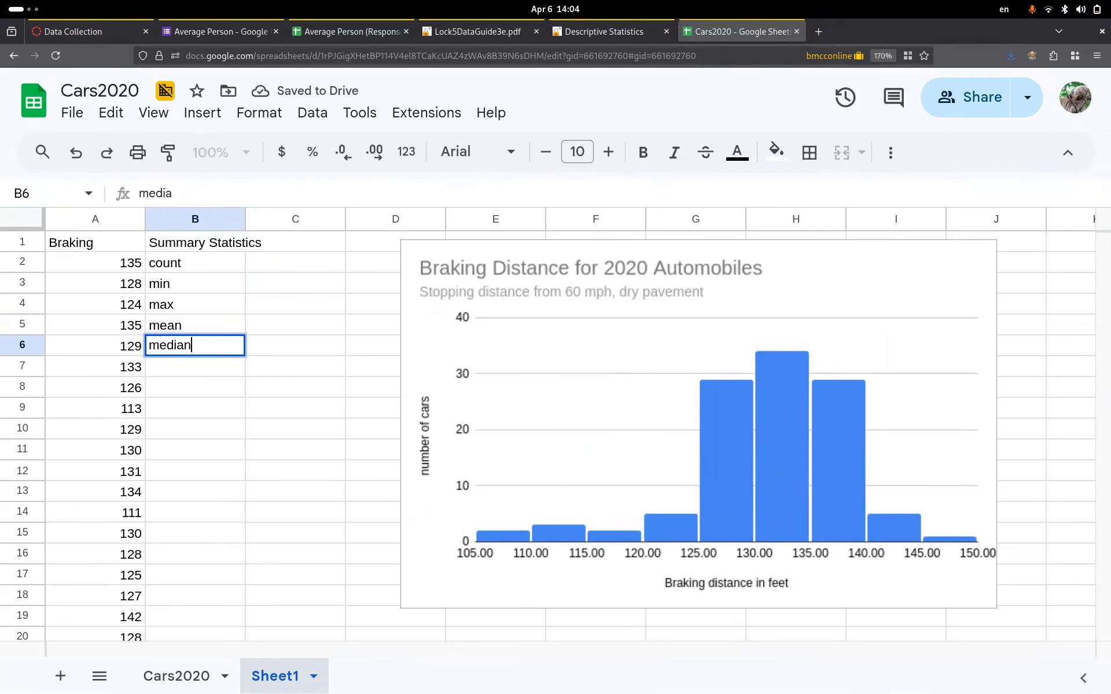
{"action": "key", "text": "Tab"}
{"action": "key", "text": "Up"}
{"action": "key", "text": "Up"}
{"action": "key", "text": "Up"}
{"action": "key", "text": "Up"}
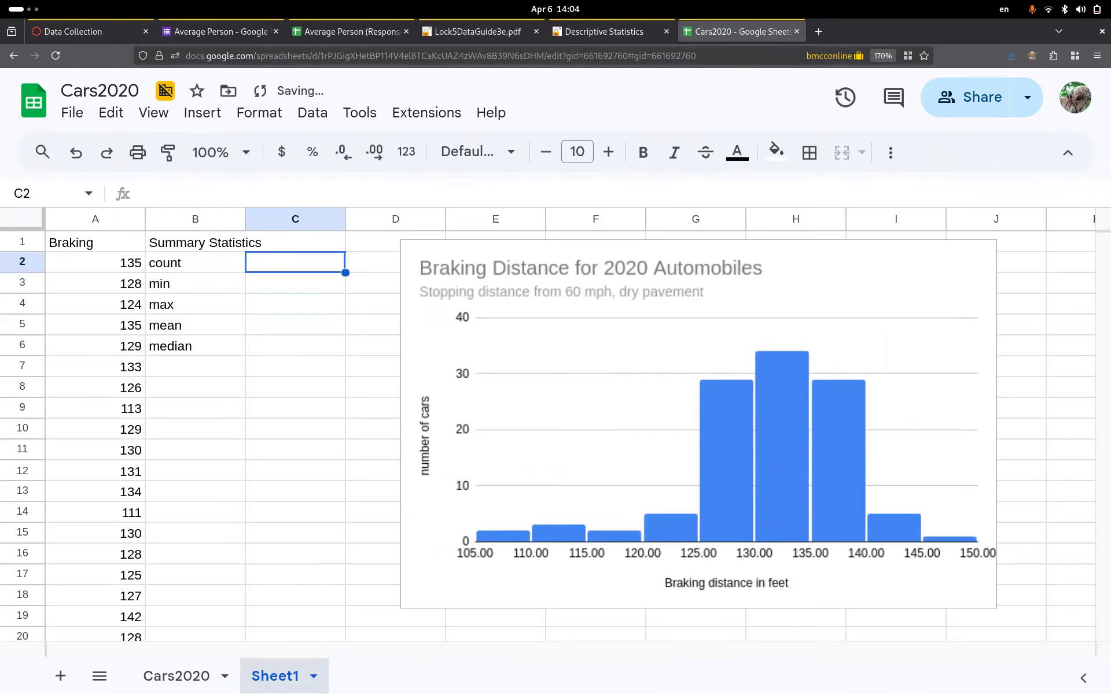
- Add COUNT and MIN formulas over column A, giving 110 and 107
{"action": "type", "text": "="}
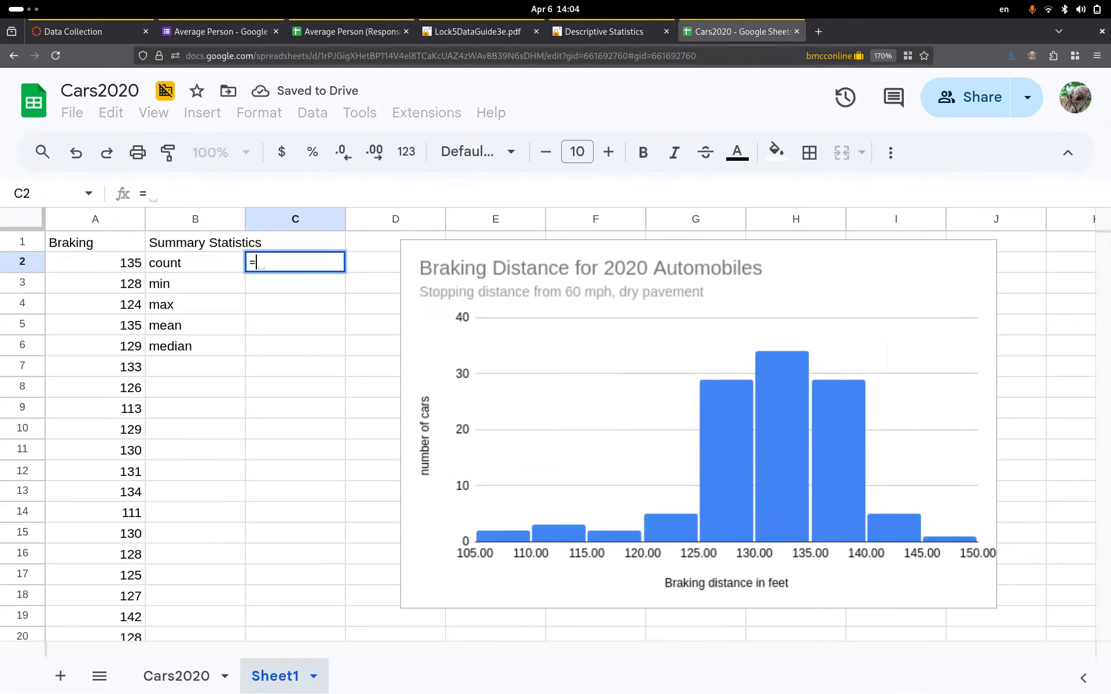
{"action": "type", "text": "cou"}
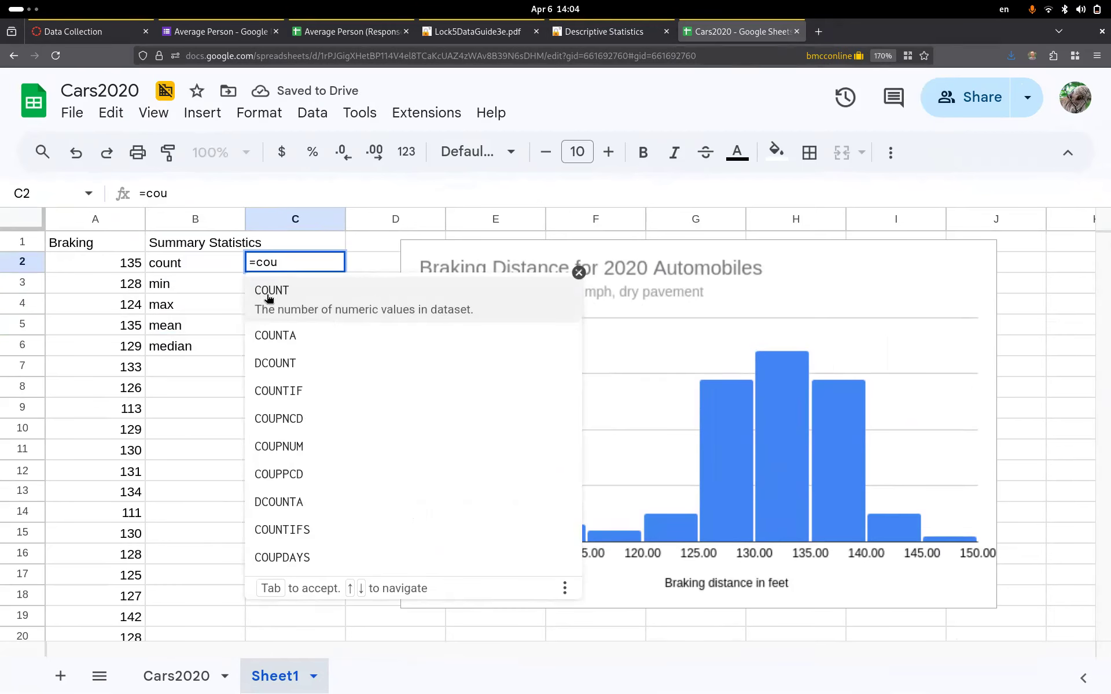
{"action": "left_click", "coordinate": [355, 310]}
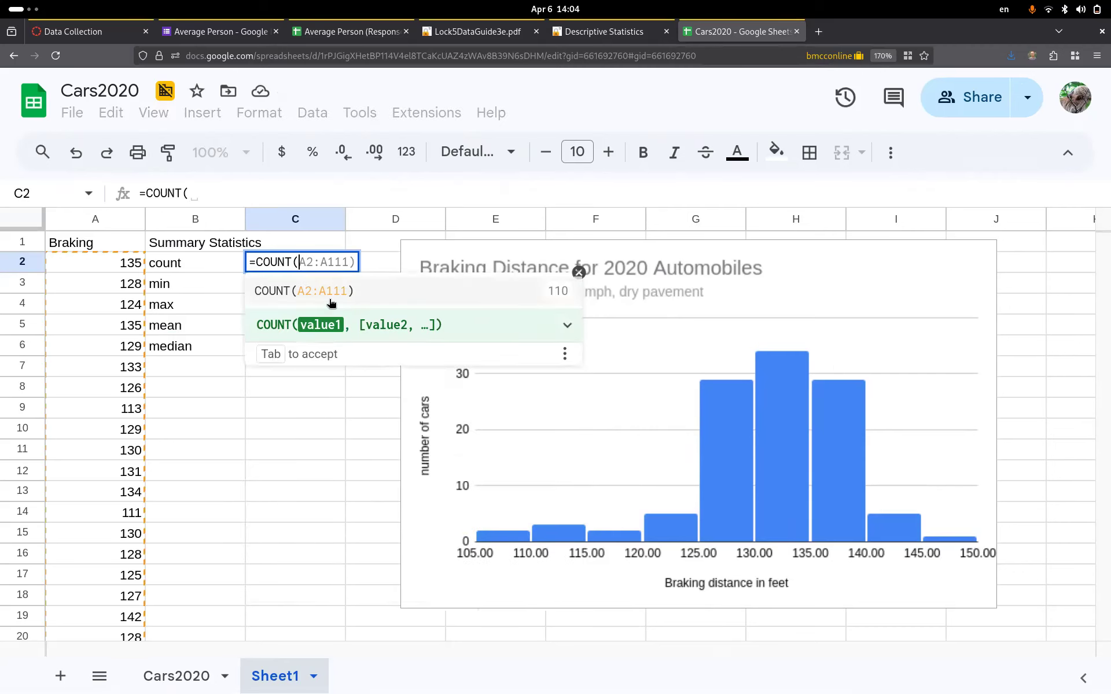
{"action": "left_click", "coordinate": [93, 220]}
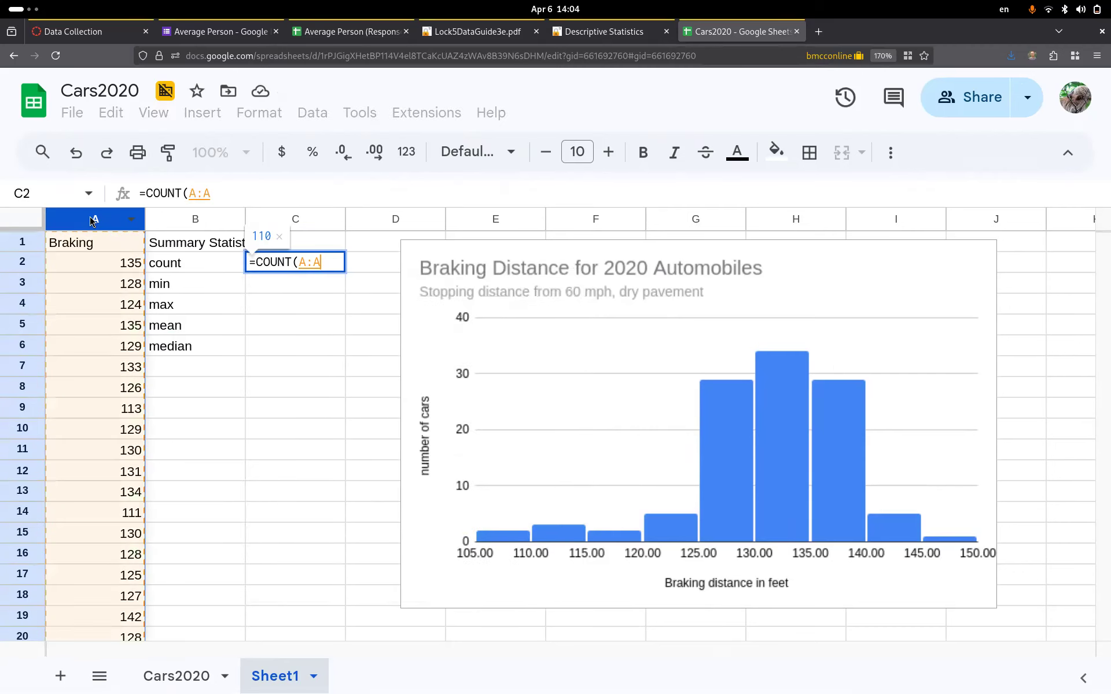
{"action": "type", "text": ")"}
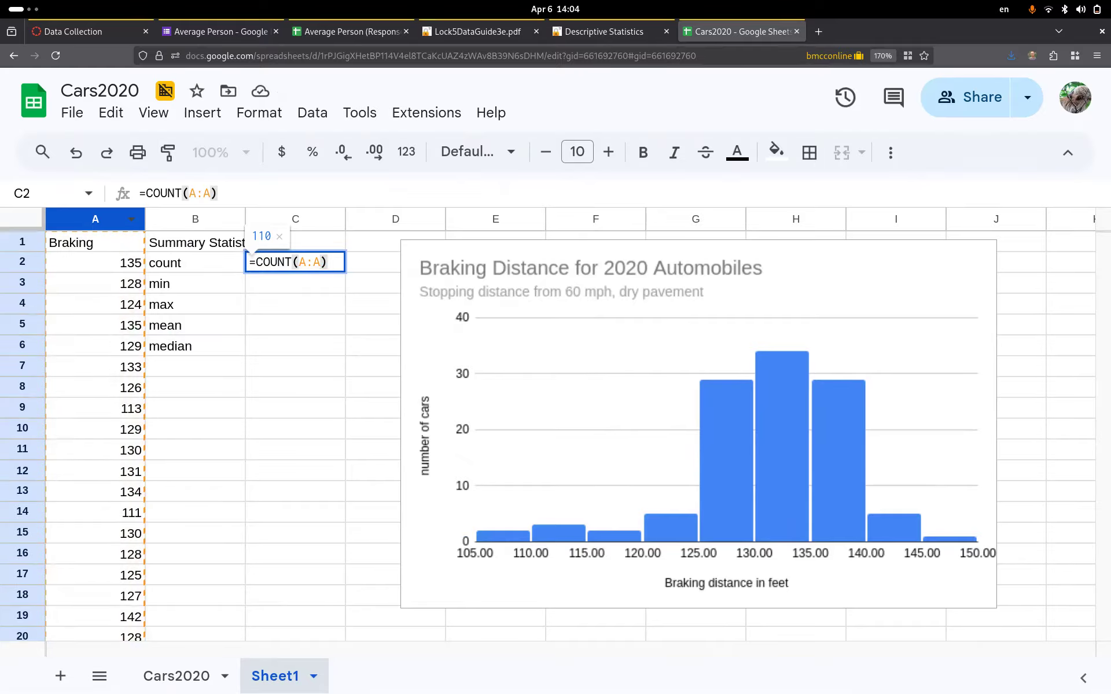
{"action": "key", "text": "Return"}
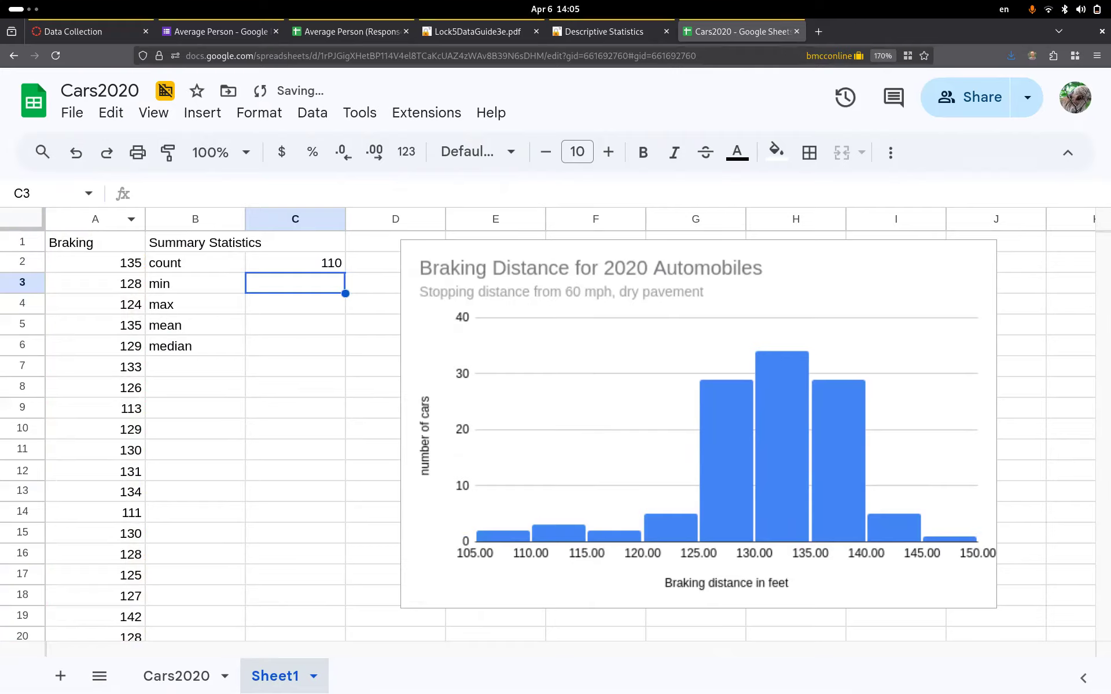
{"action": "type", "text": "=min"}
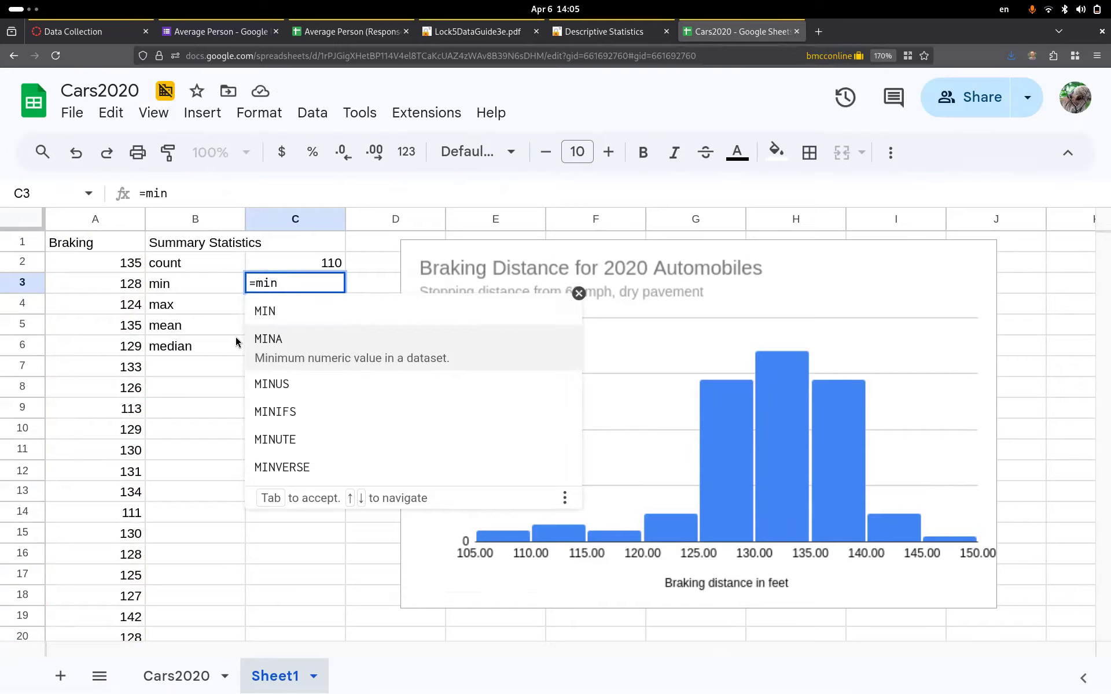
{"action": "left_click", "coordinate": [289, 312]}
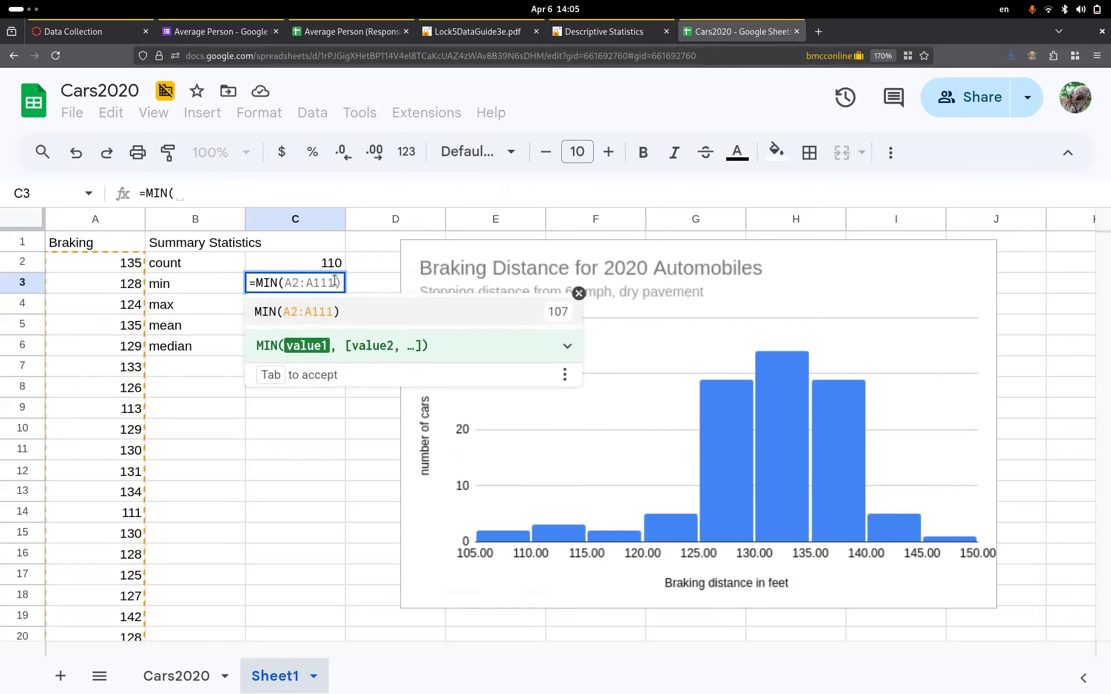
{"action": "left_click", "coordinate": [89, 222]}
{"action": "type", "text": ")"}
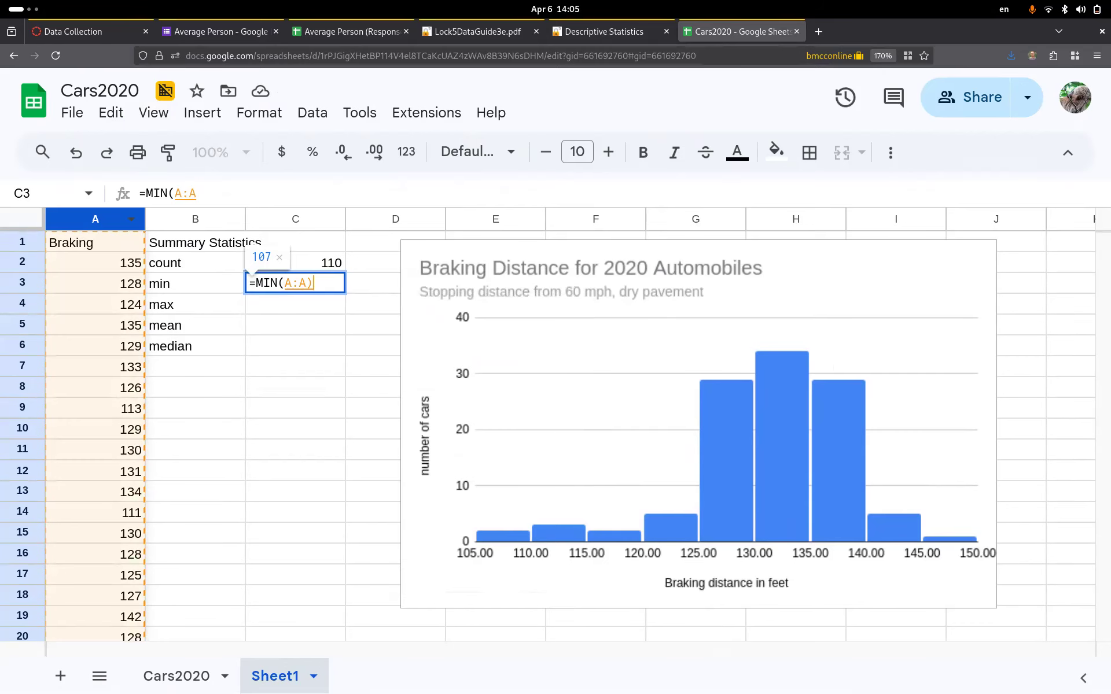
{"action": "key", "text": "Return"}
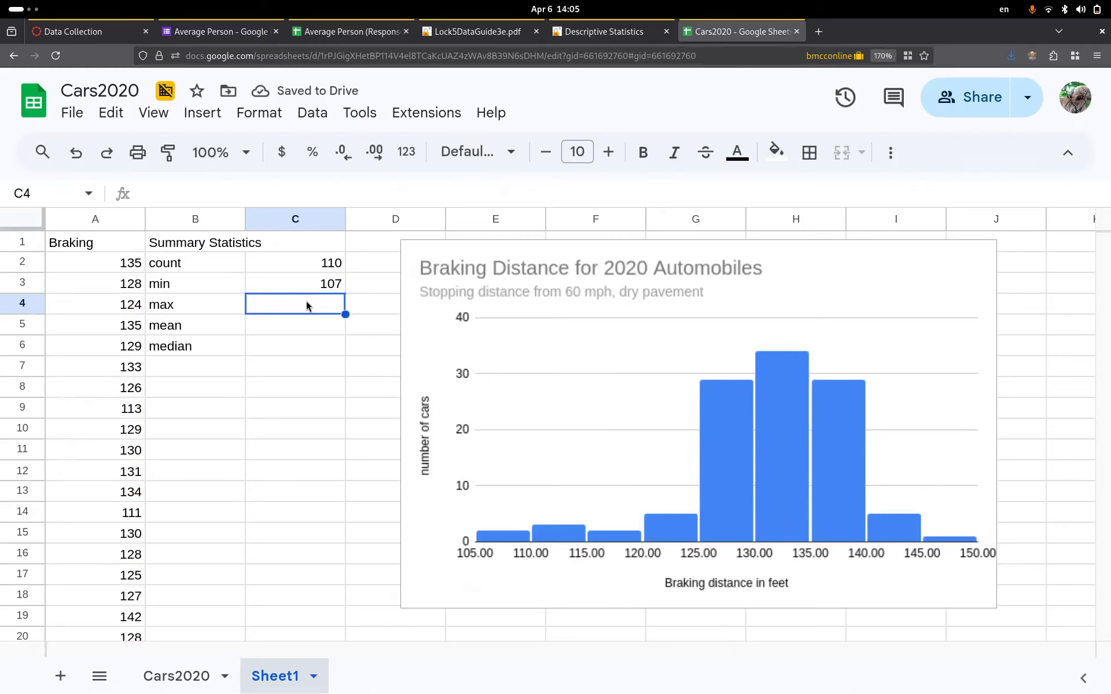
- Add MAX and AVERAGE formulas over column A, giving 146 and 130.8181818
{"action": "type", "text": "="}
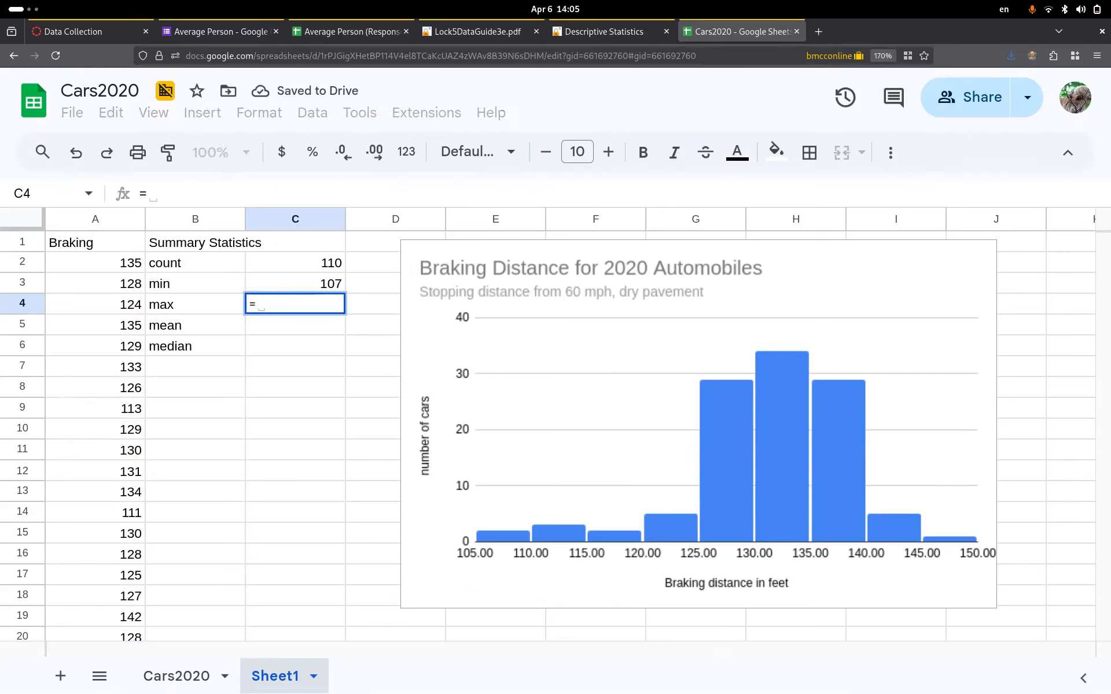
{"action": "type", "text": "max"}
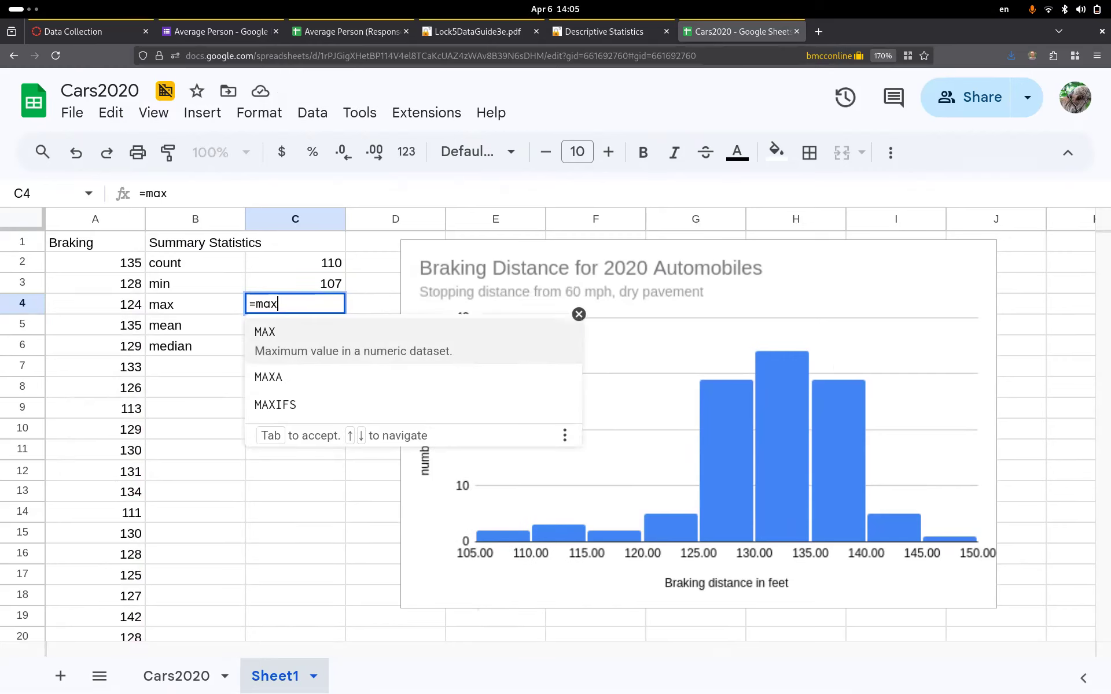
{"action": "key", "text": "Tab"}
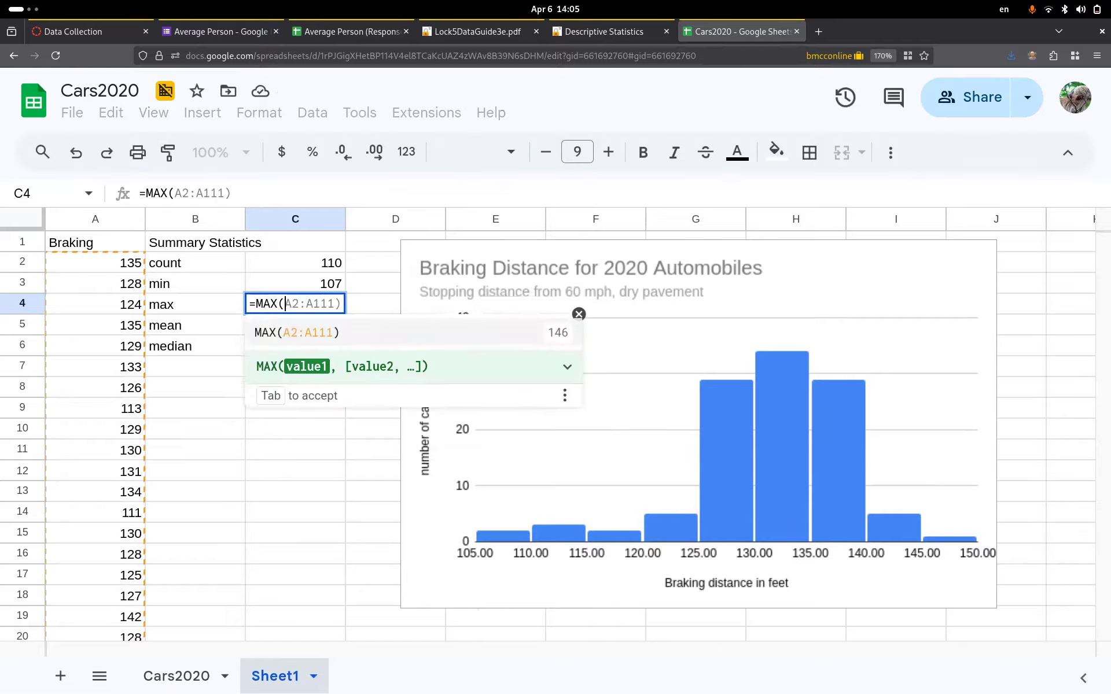
{"action": "left_click", "coordinate": [85, 227]}
{"action": "type", "text": ")"}
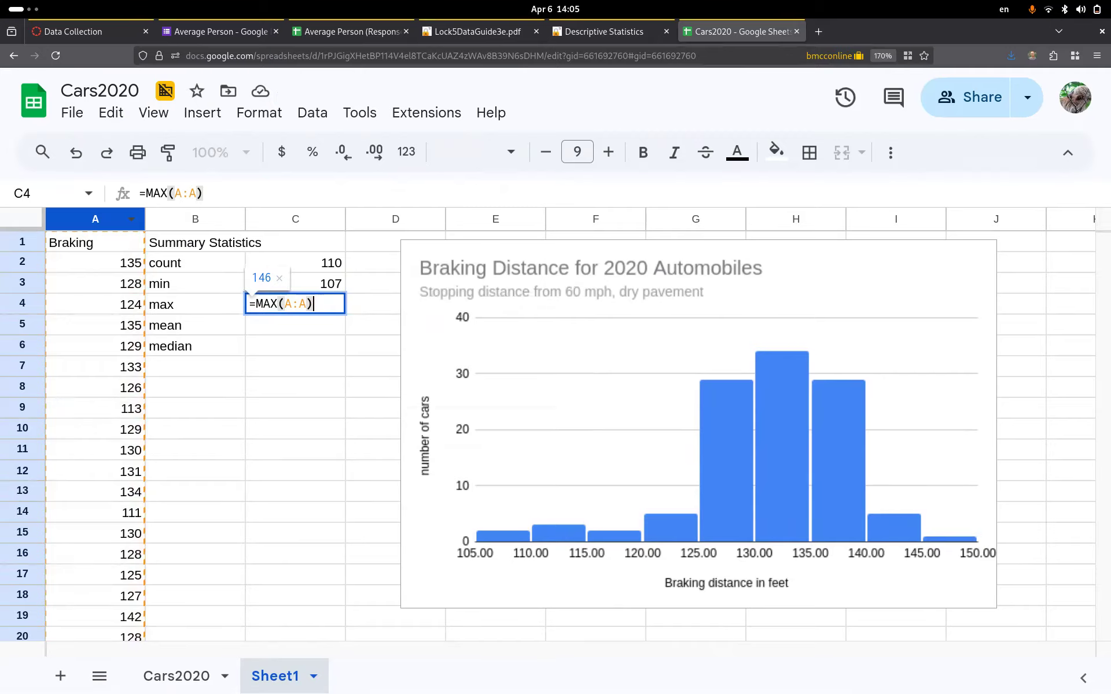
{"action": "key", "text": "Return"}
{"action": "type", "text": "="}
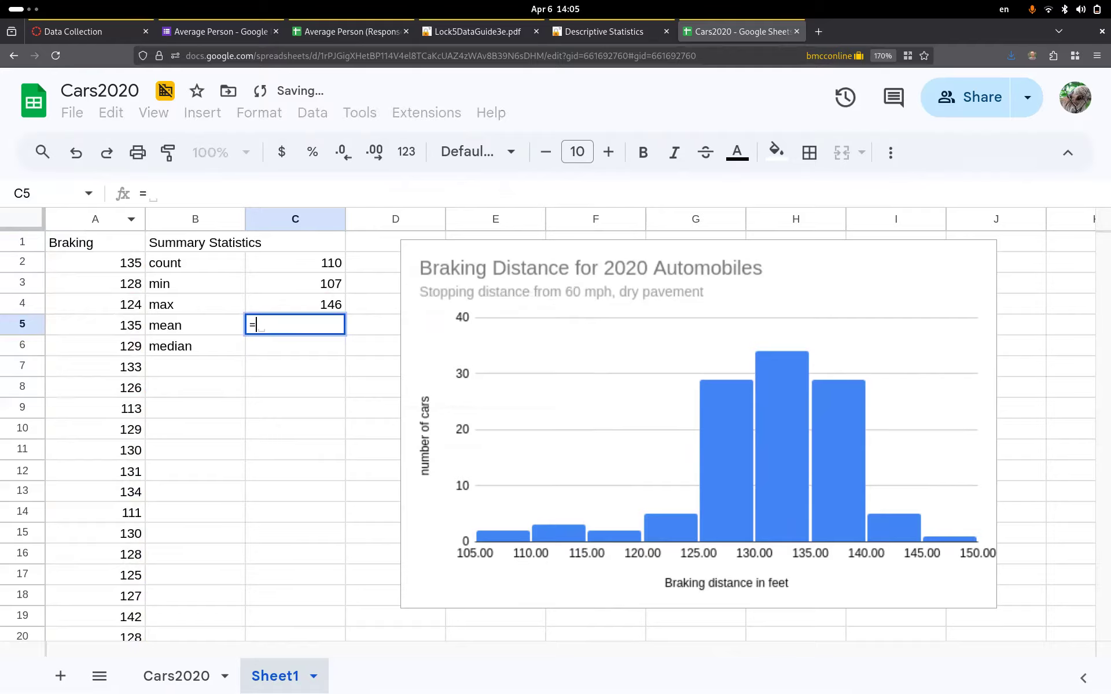
{"action": "type", "text": "average"}
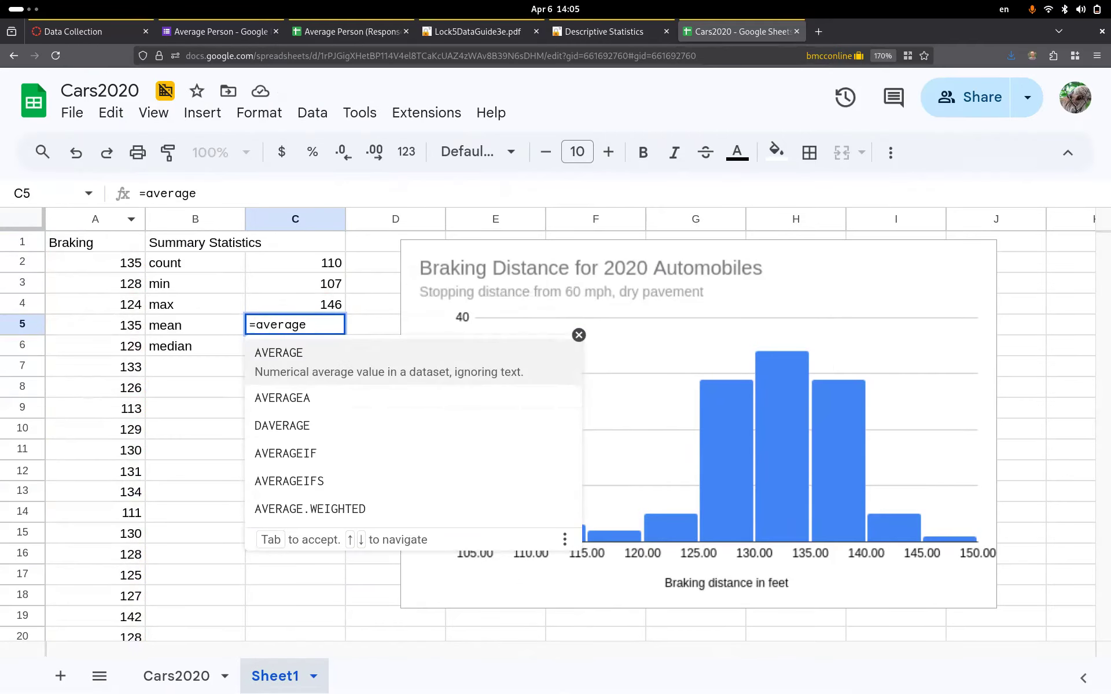
{"action": "type", "text": "("}
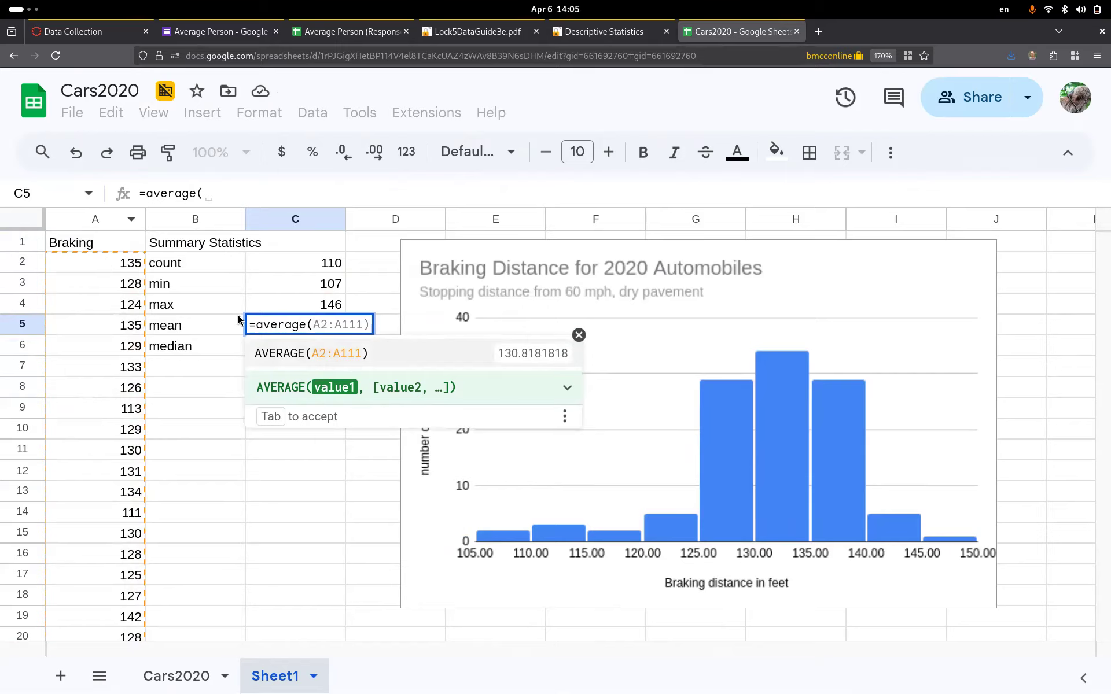
{"action": "left_click", "coordinate": [87, 221]}
{"action": "type", "text": ")"}
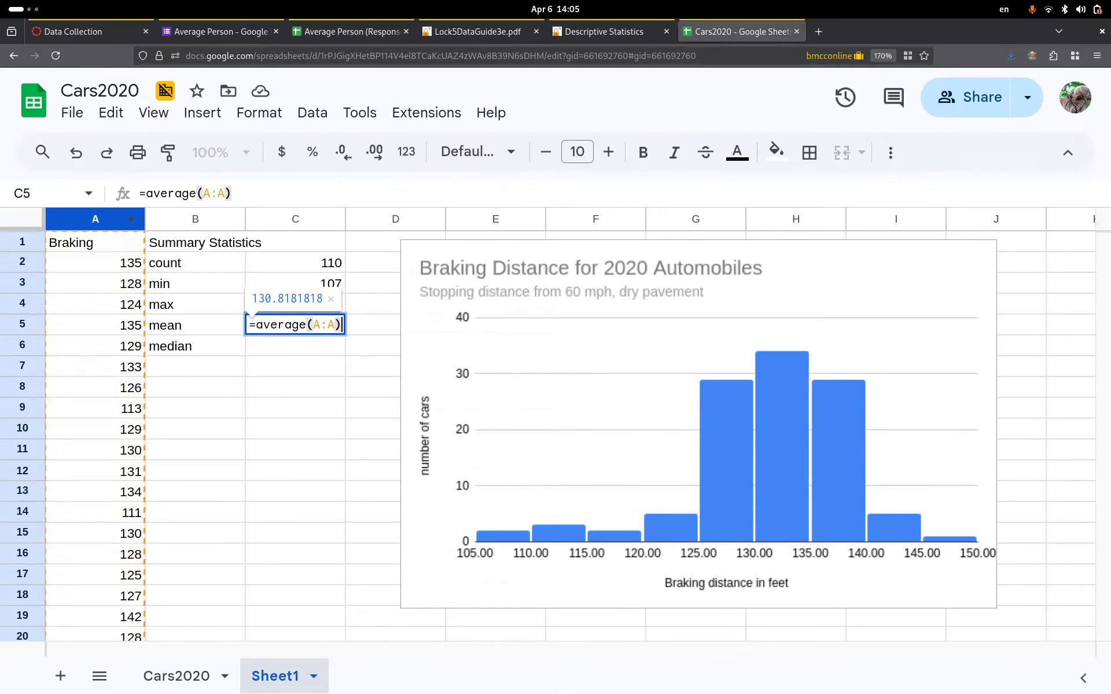
{"action": "key", "text": "Return"}
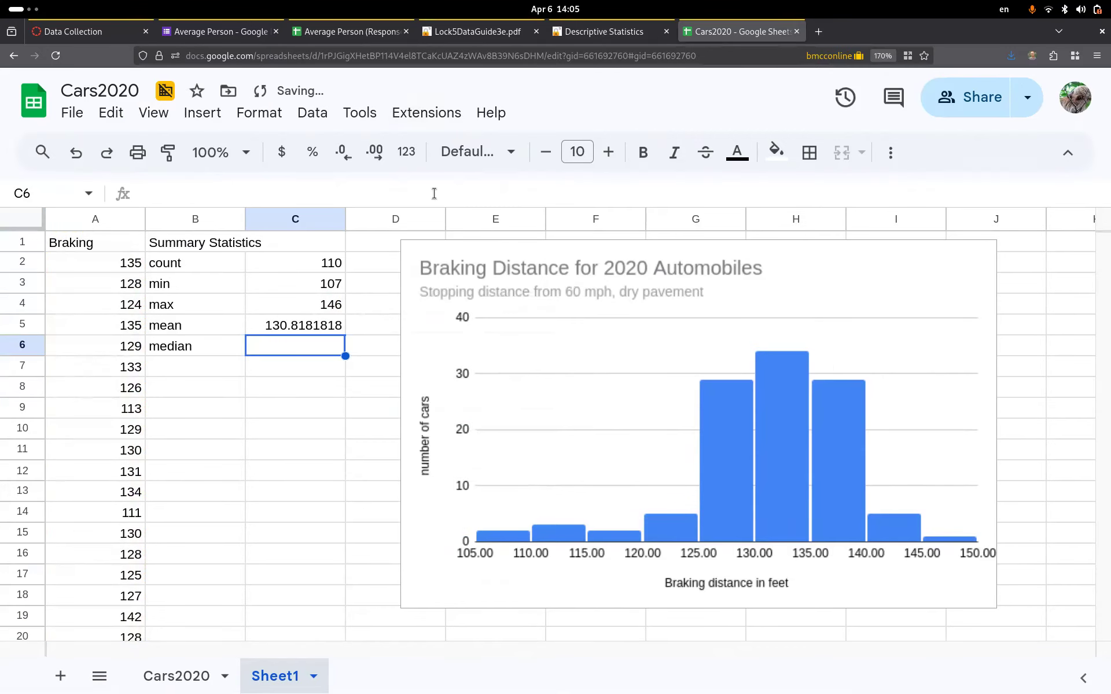
- Move the braking-distance chart further right, clear of the summary table
{"action": "left_click", "coordinate": [535, 245]}
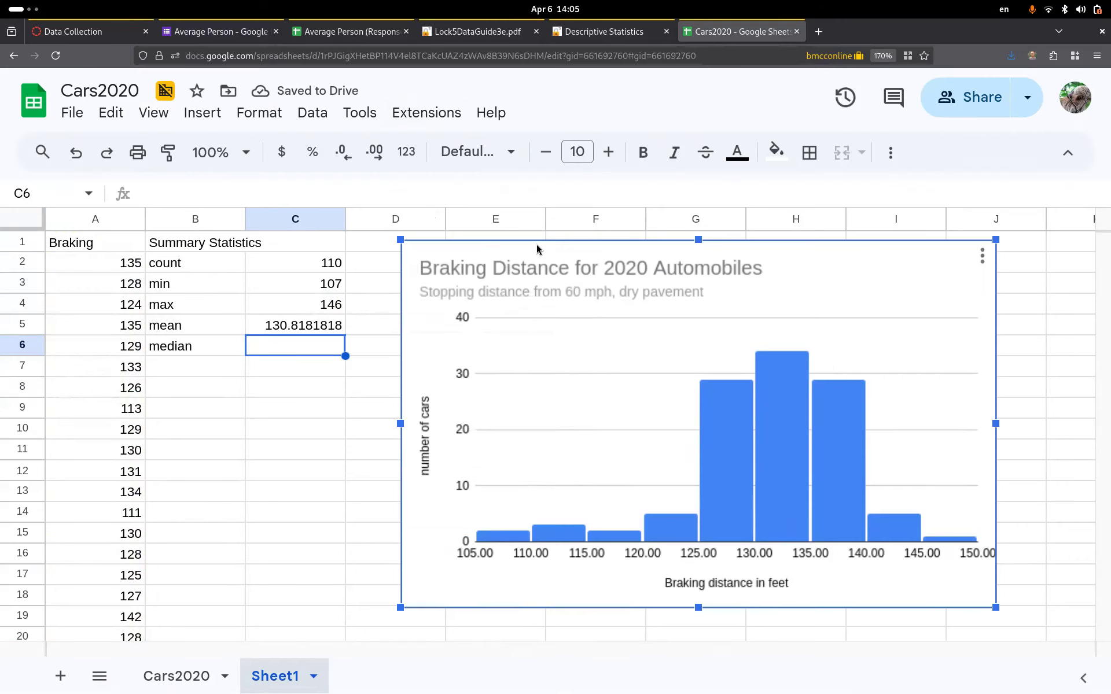
{"action": "left_click_drag", "start_coordinate": [550, 244], "coordinate": [622, 240]}
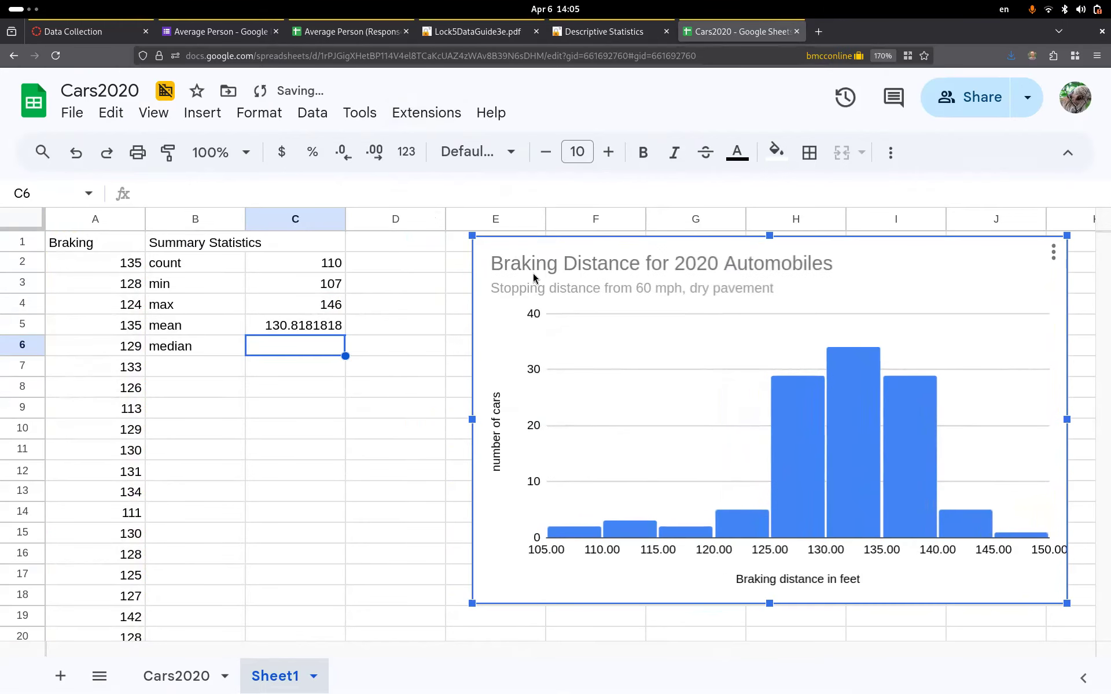
{"action": "left_click", "coordinate": [393, 328]}
- Check the mean formula against a trial =AVERAGE(A2:A111) in D5, then clear it
{"action": "left_click", "coordinate": [325, 325]}
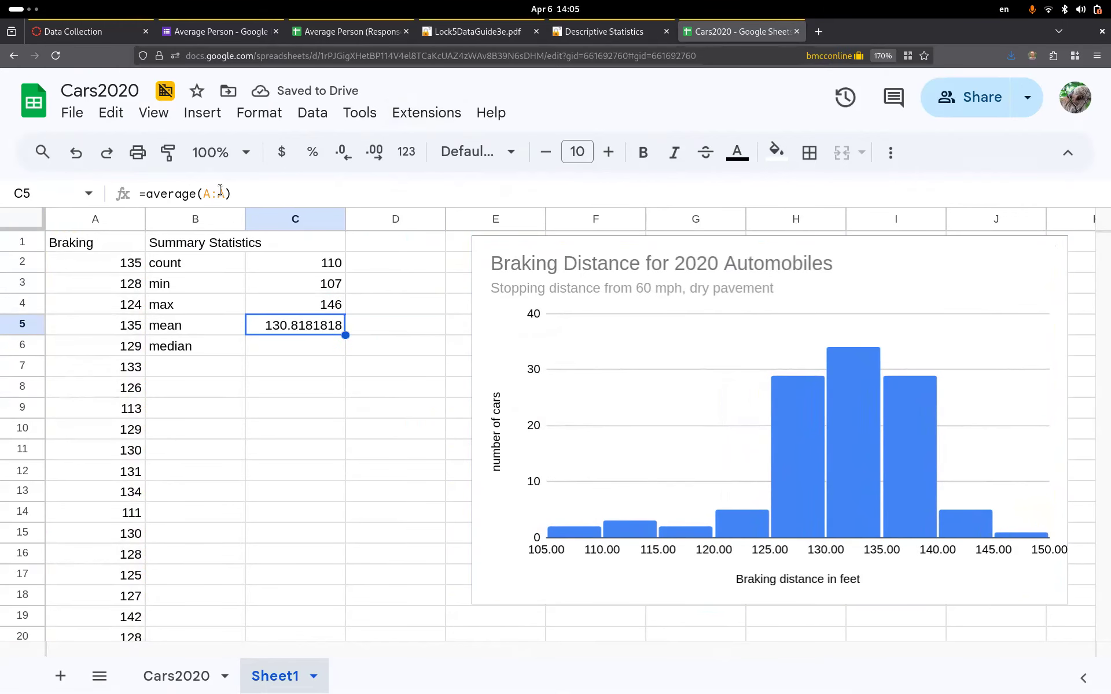
{"action": "left_click_drag", "start_coordinate": [225, 195], "coordinate": [204, 194]}
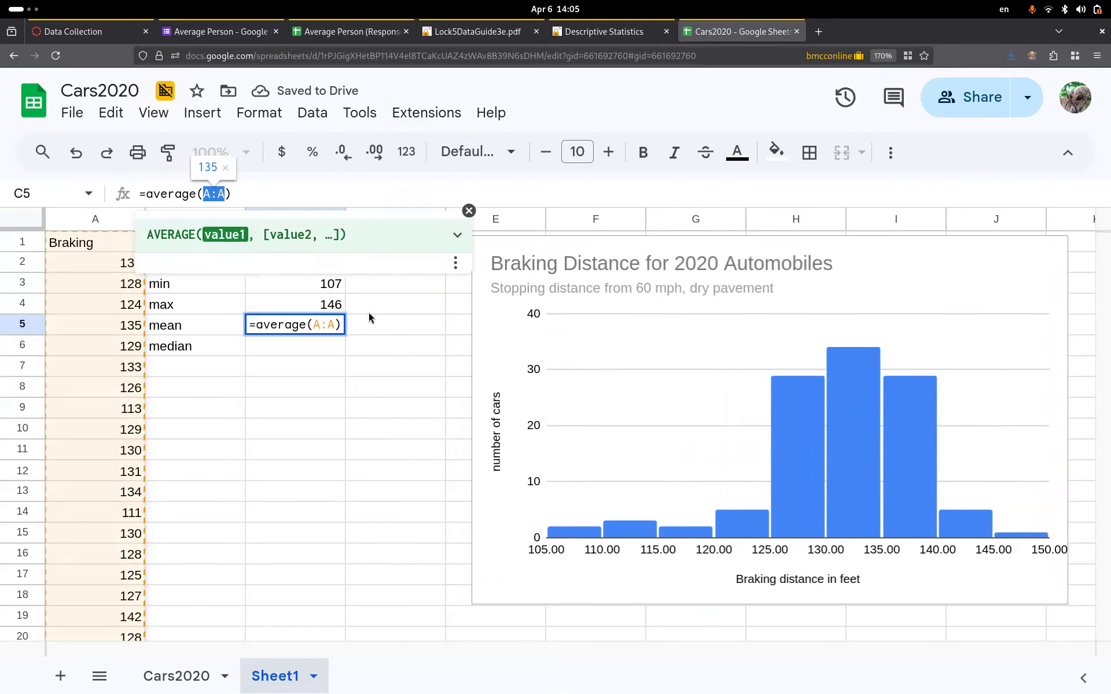
{"action": "left_click", "coordinate": [379, 332]}
{"action": "type", "text": "="}
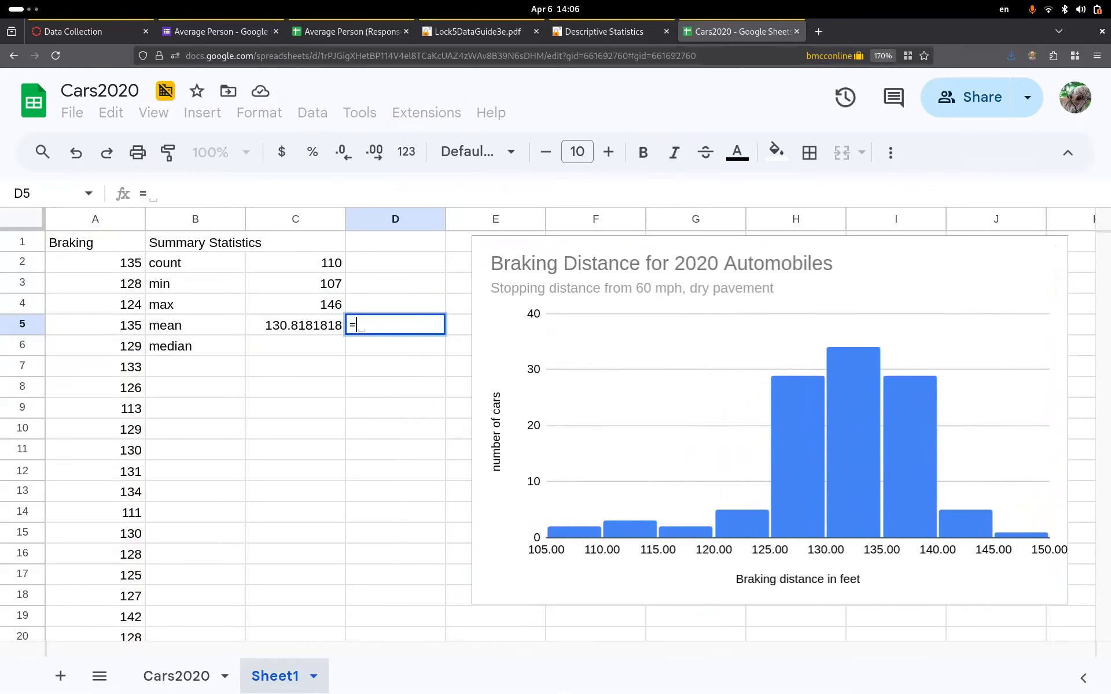
{"action": "type", "text": "av"}
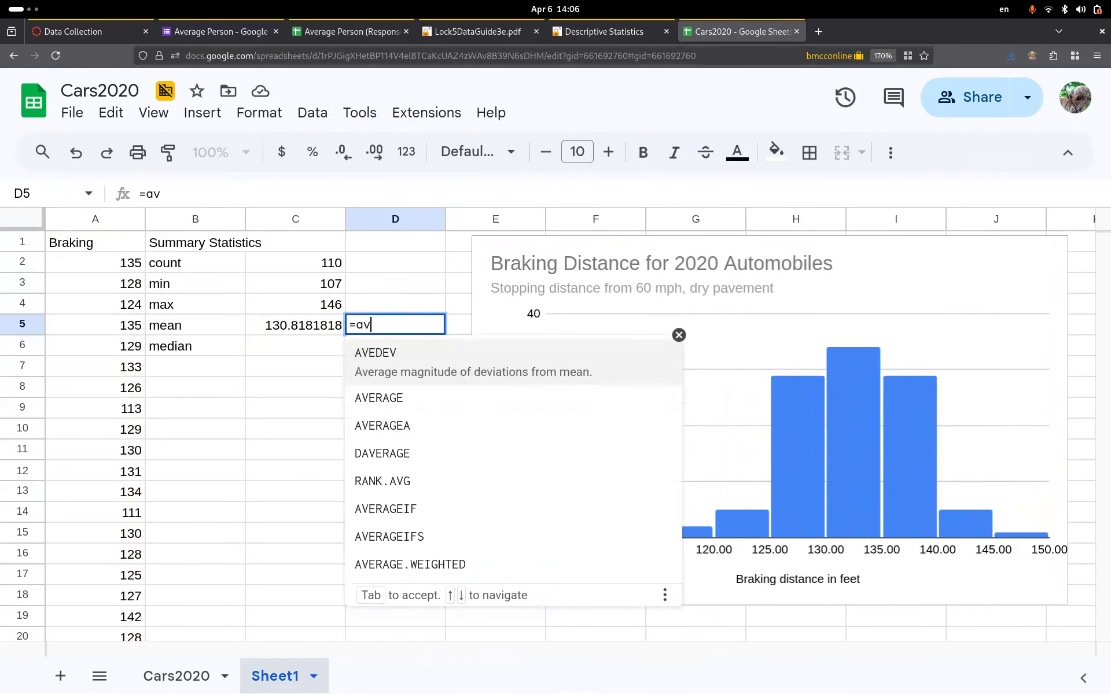
{"action": "left_click", "coordinate": [428, 401]}
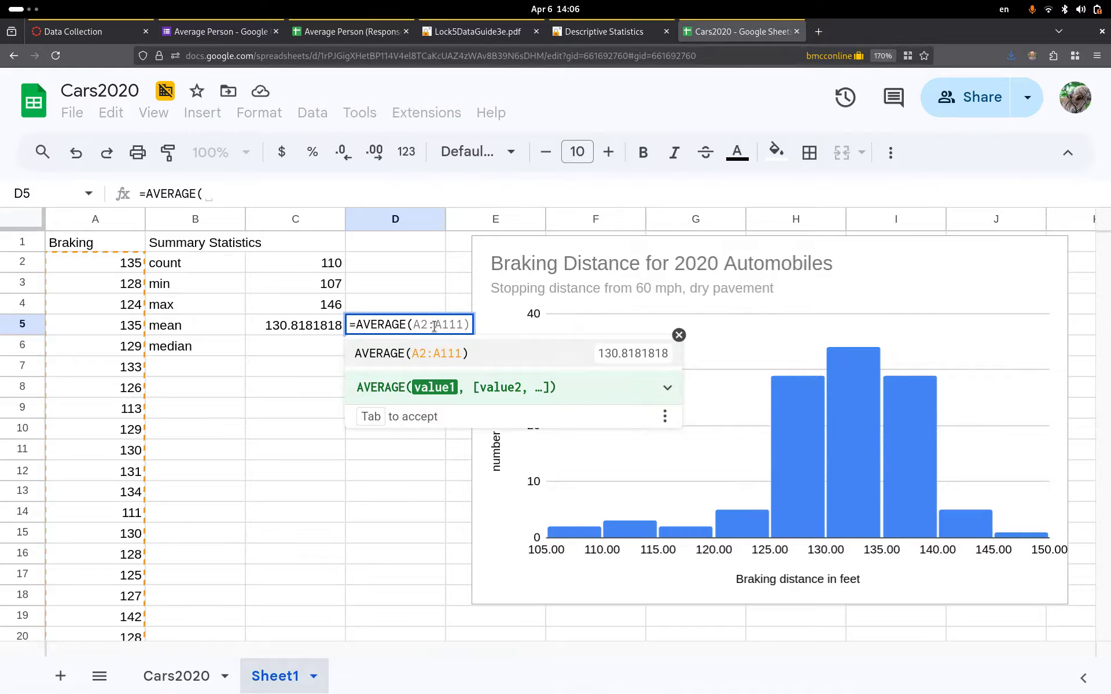
{"action": "left_click", "coordinate": [455, 354]}
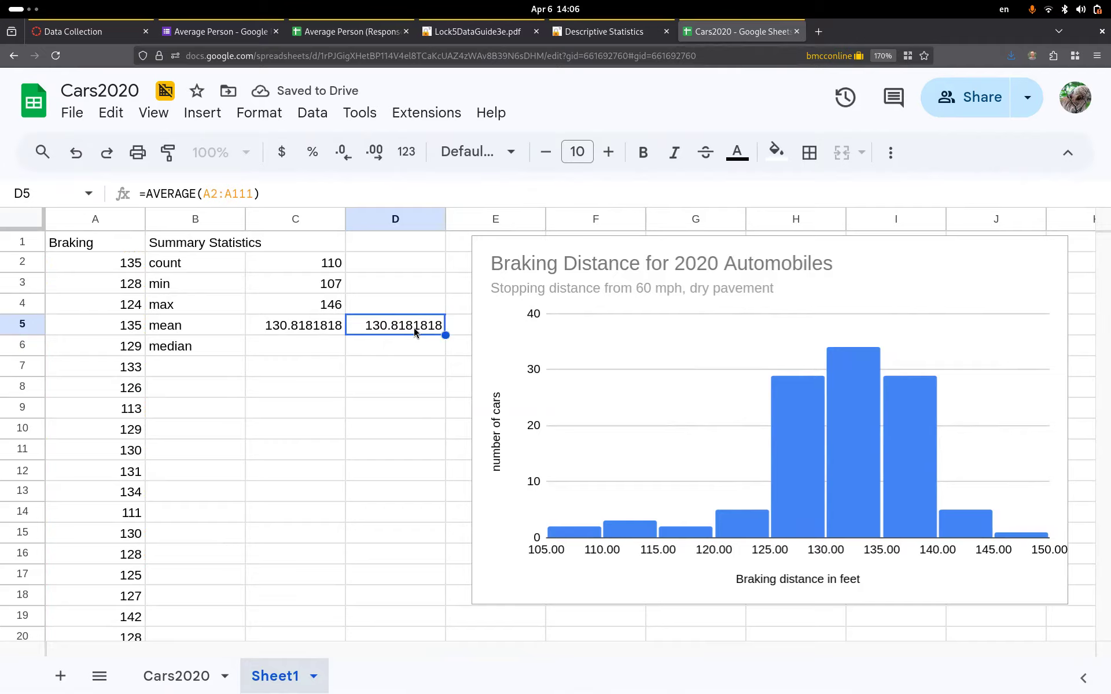
{"action": "key", "text": "Delete"}
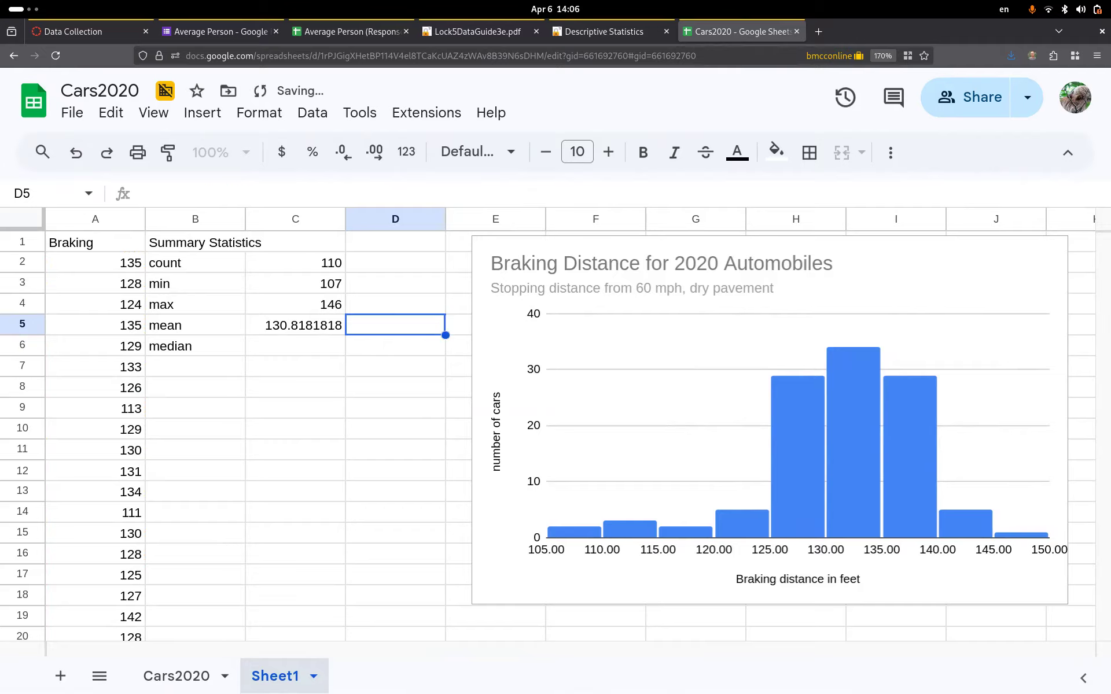
{"action": "left_click", "coordinate": [278, 346]}
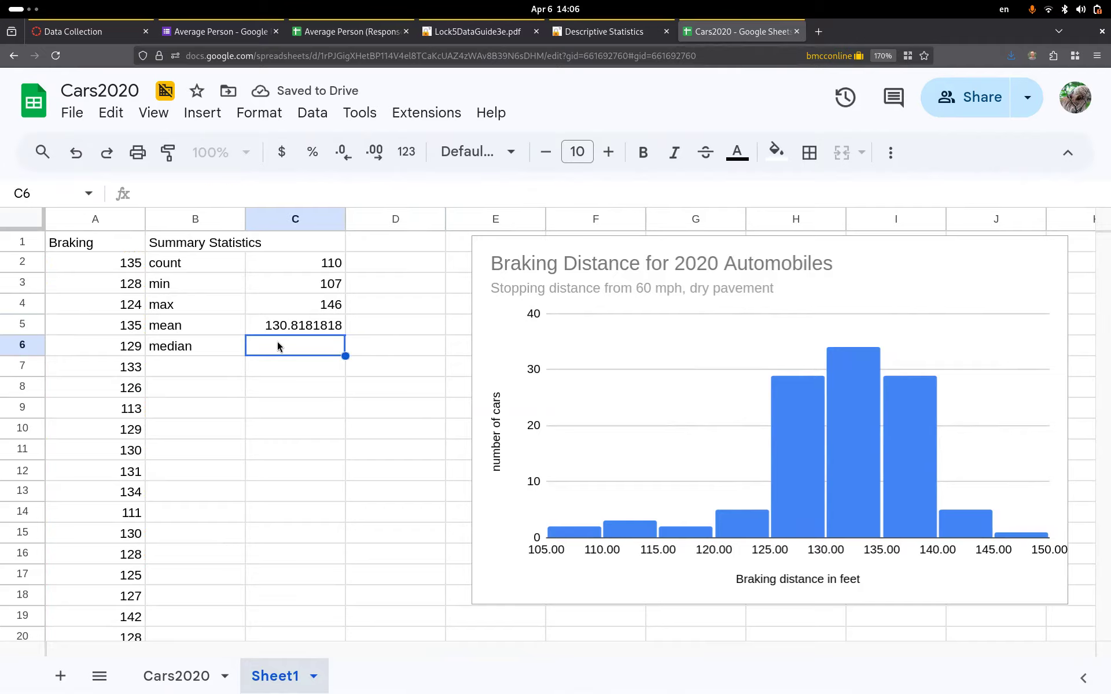
- Enter =MEDIAN(A2:A111) in C6 for a braking median of 131, then go to StatKey's descriptive statistics page
{"action": "type", "text": "=med"}
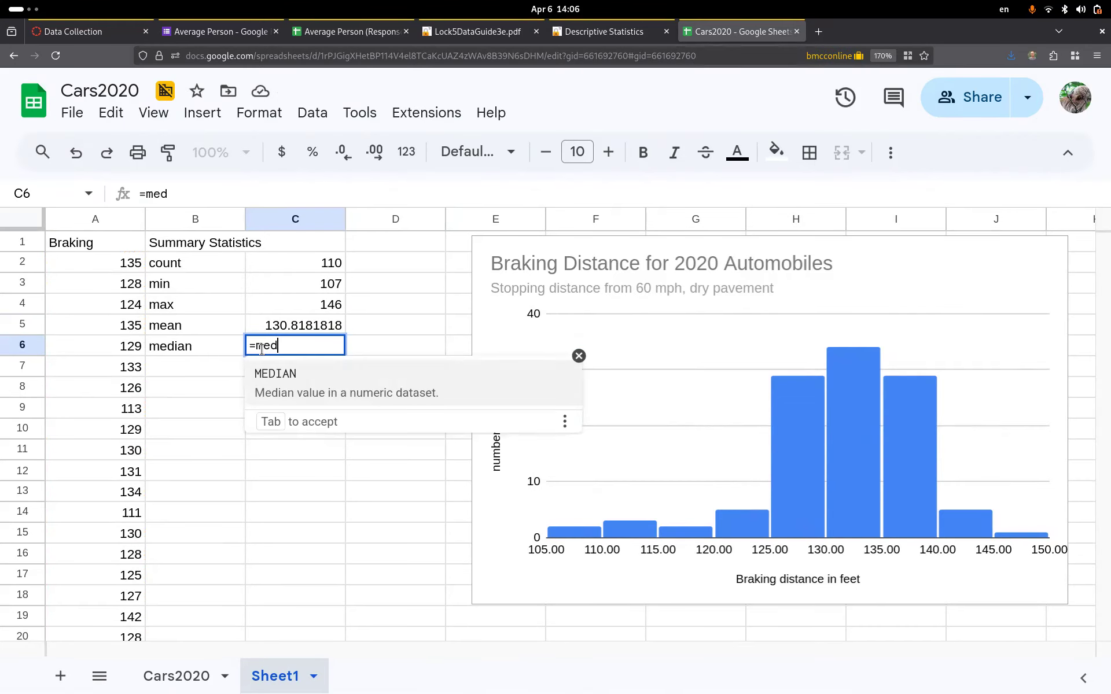
{"action": "left_click", "coordinate": [284, 385]}
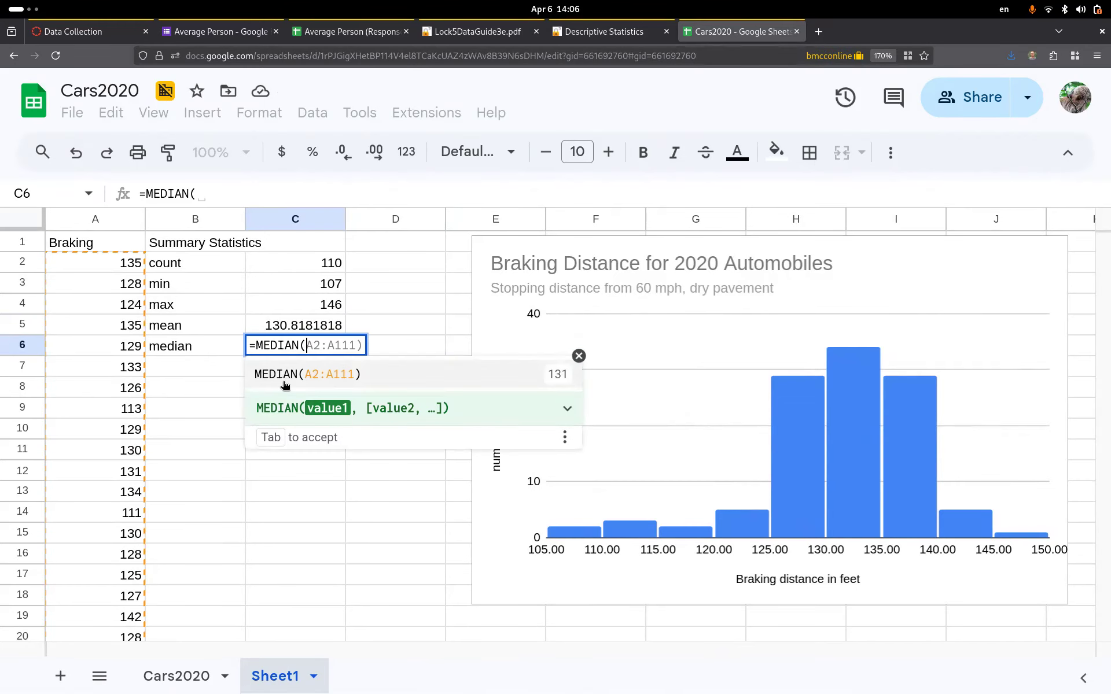
{"action": "left_click", "coordinate": [331, 375]}
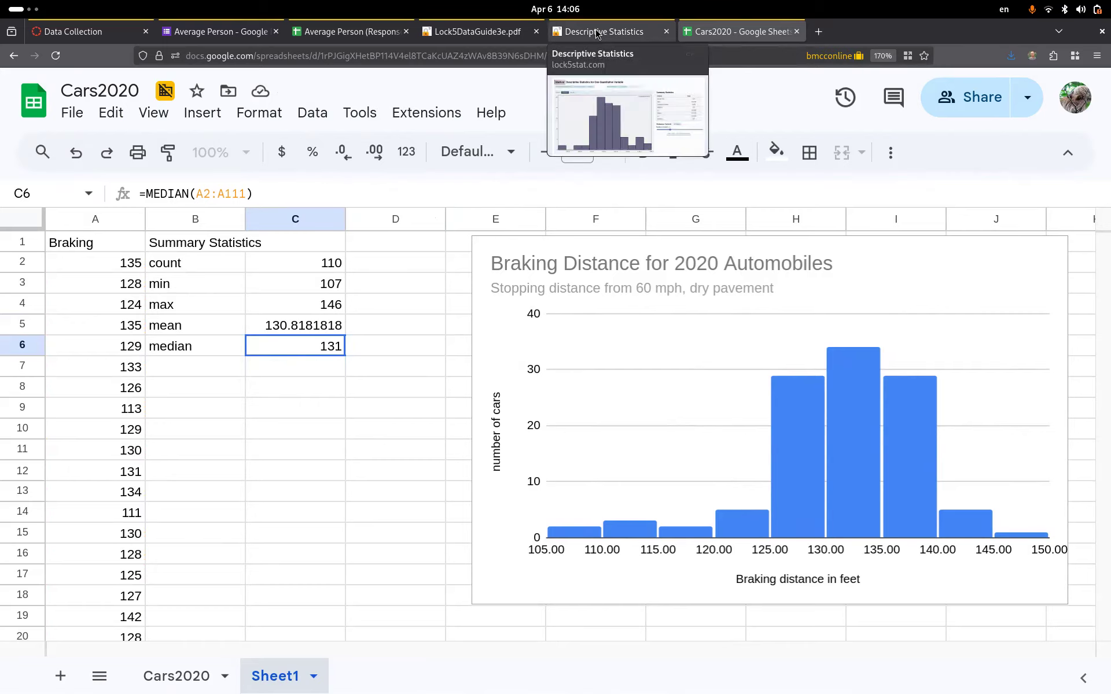
{"action": "left_click", "coordinate": [602, 35]}
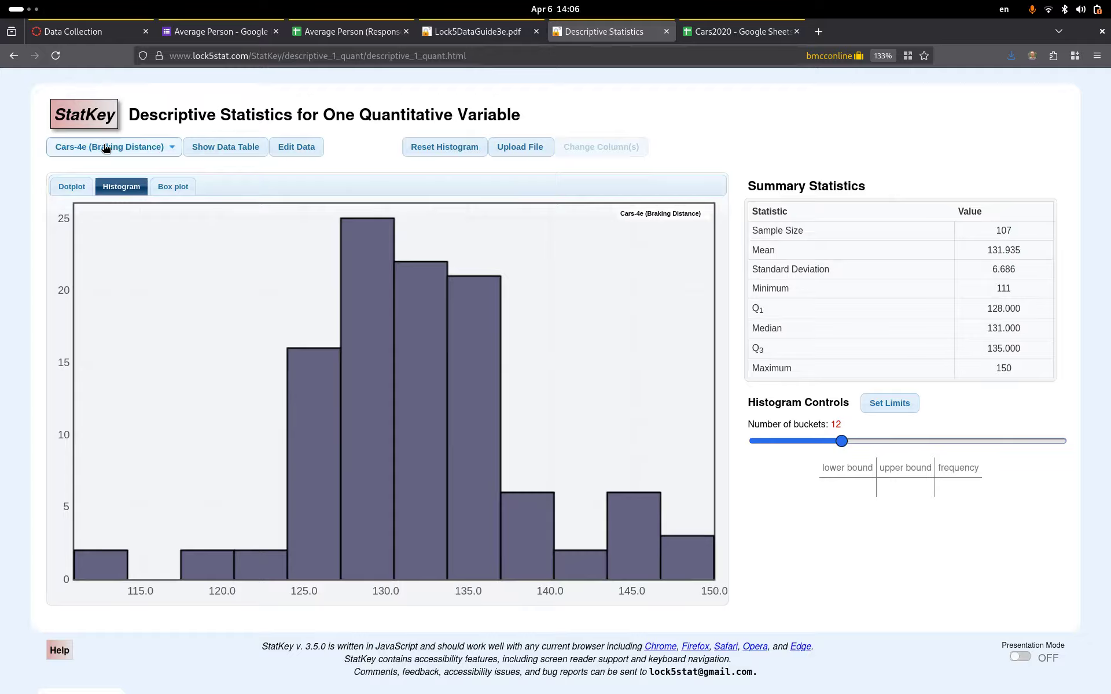
- Load StatKey's Cars-3e (Braking Distance) dataset, showing 110 cars, mean 130.818 and median 131
{"action": "left_click", "coordinate": [325, 34]}
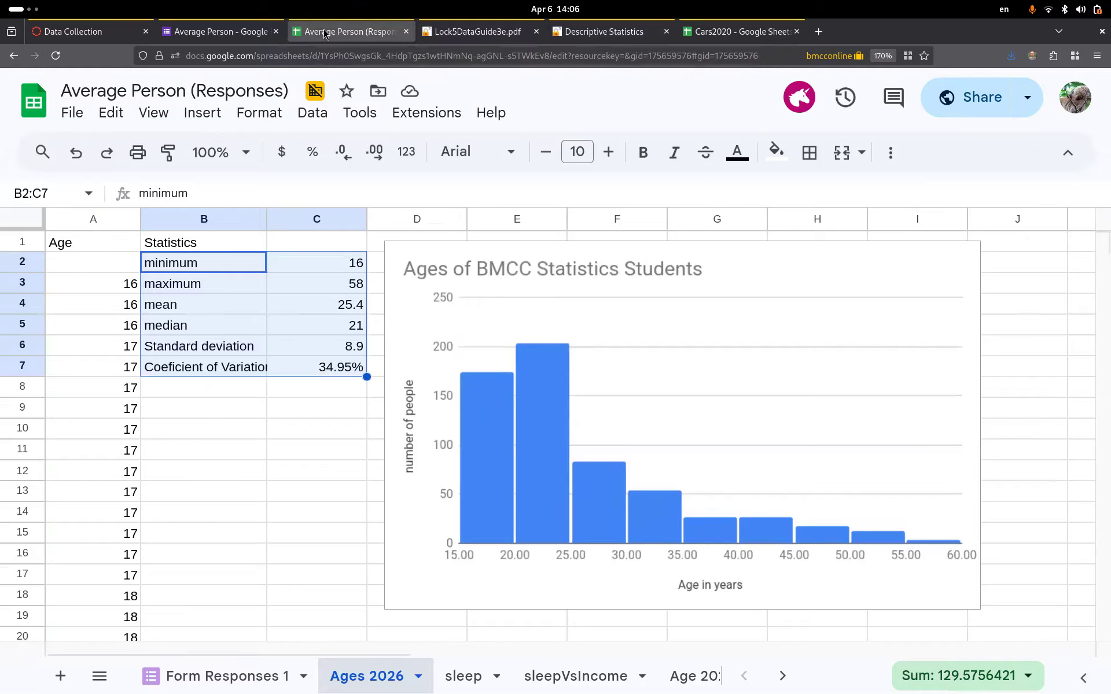
{"action": "left_click", "coordinate": [732, 32]}
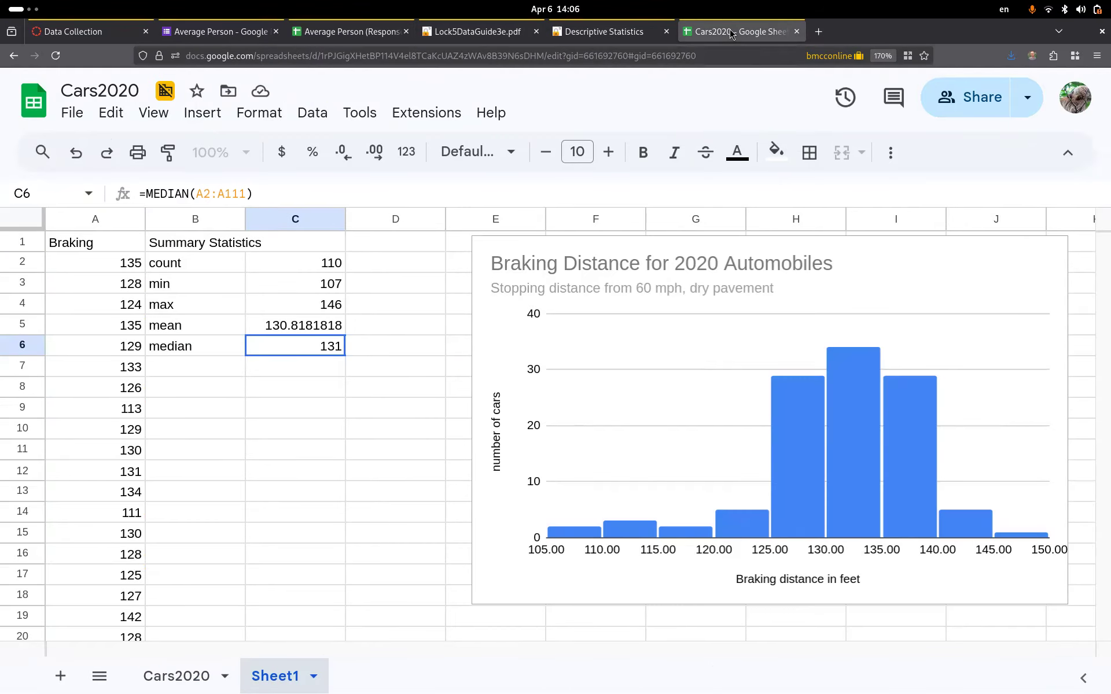
{"action": "left_click", "coordinate": [341, 32]}
{"action": "left_click", "coordinate": [585, 32]}
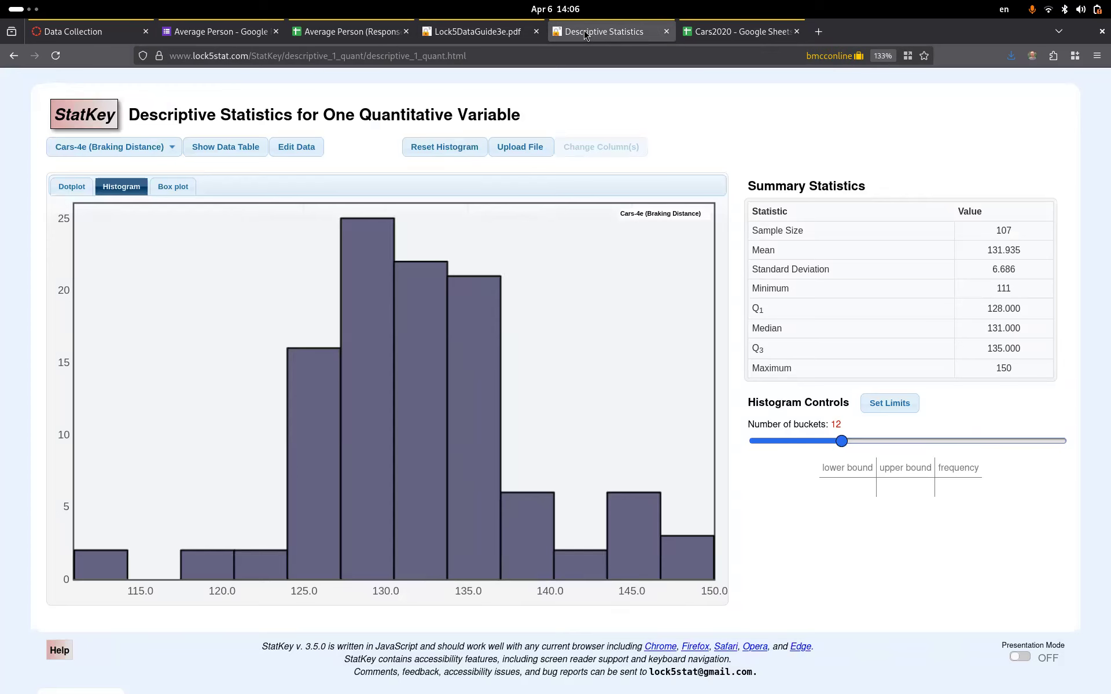
{"action": "left_click", "coordinate": [166, 148]}
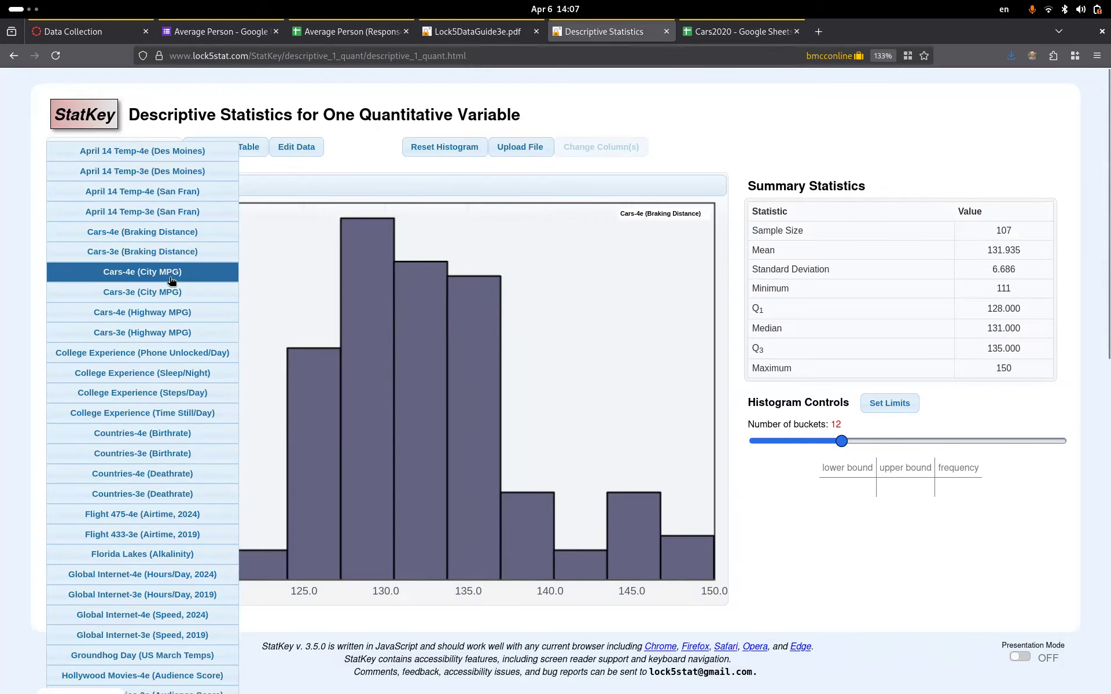
{"action": "left_click", "coordinate": [178, 252]}
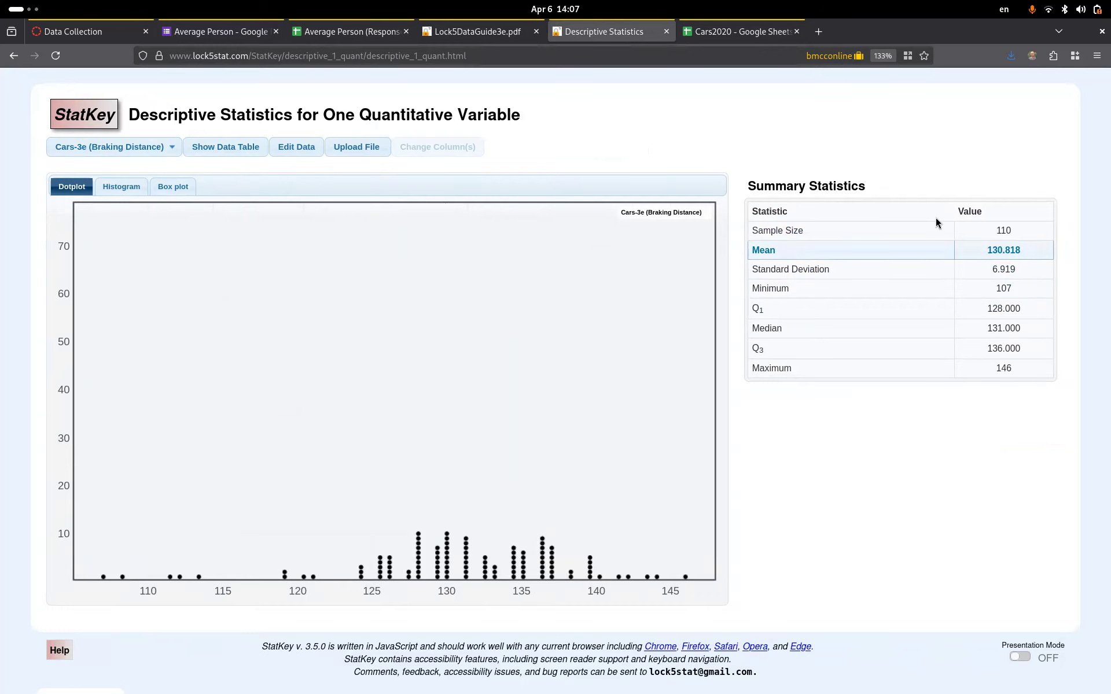
- Open the sleep sheet in Average Person responses and select cell B2 beside the sleep data
{"action": "left_click", "coordinate": [329, 33]}
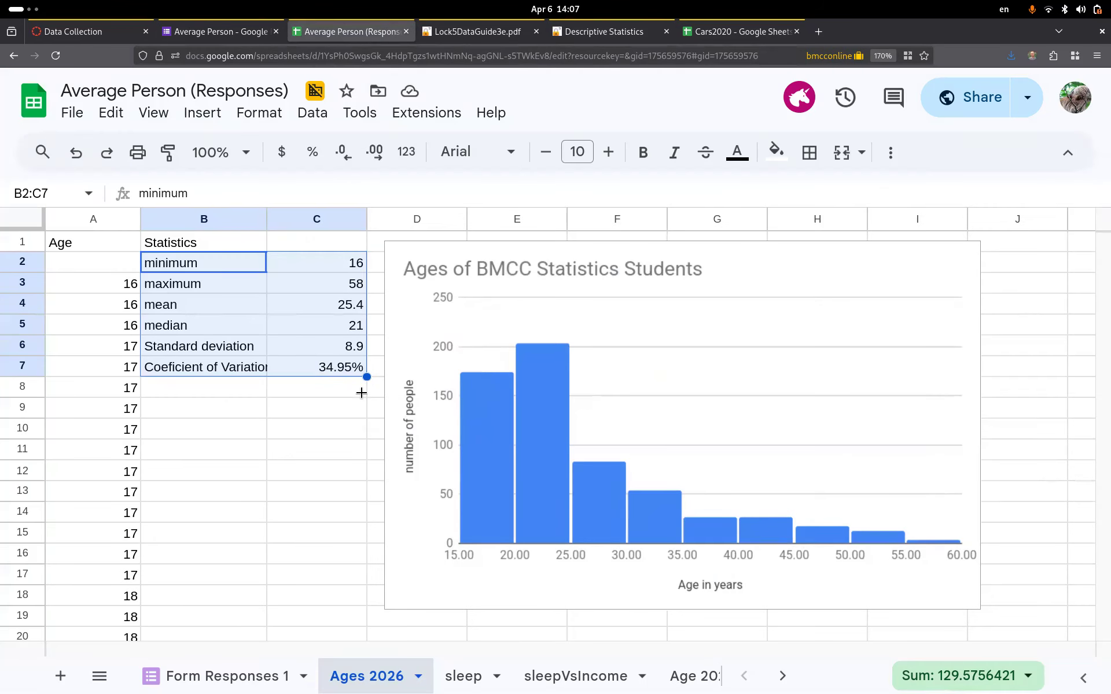
{"action": "left_click", "coordinate": [446, 677]}
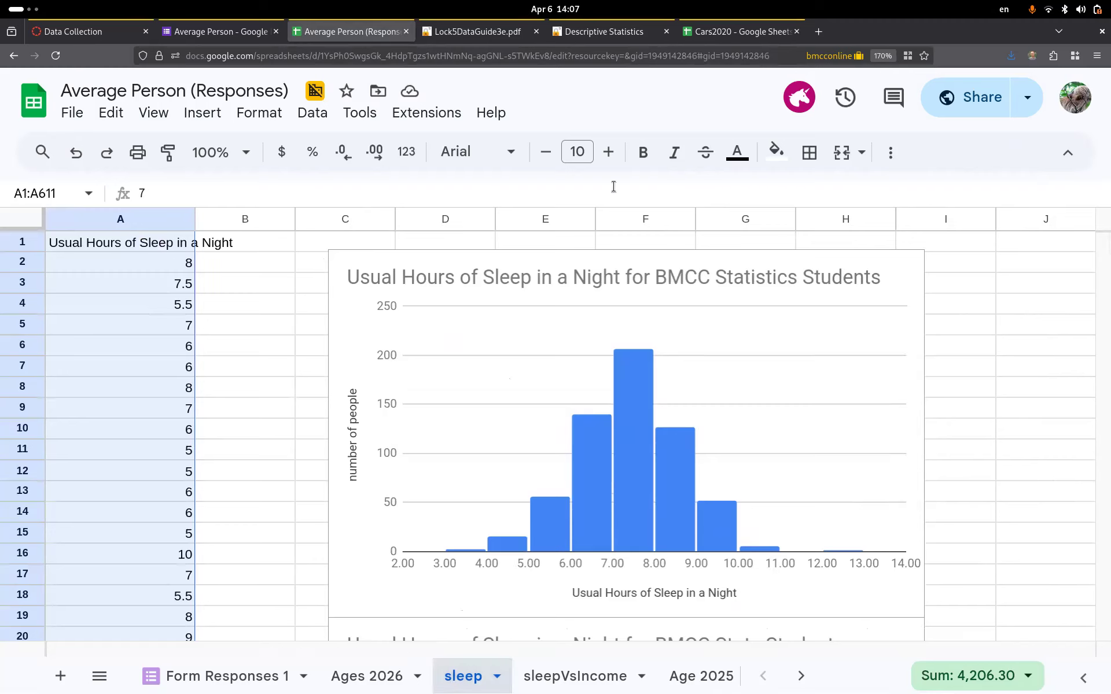
{"action": "left_click", "coordinate": [117, 219]}
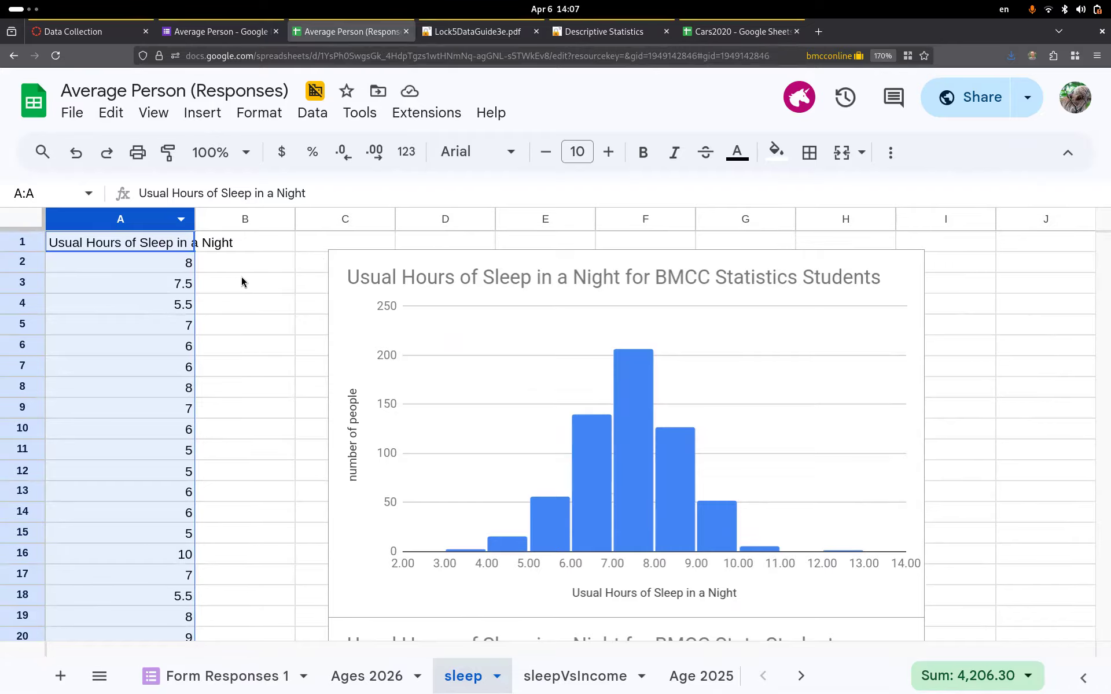
{"action": "left_click", "coordinate": [253, 262]}
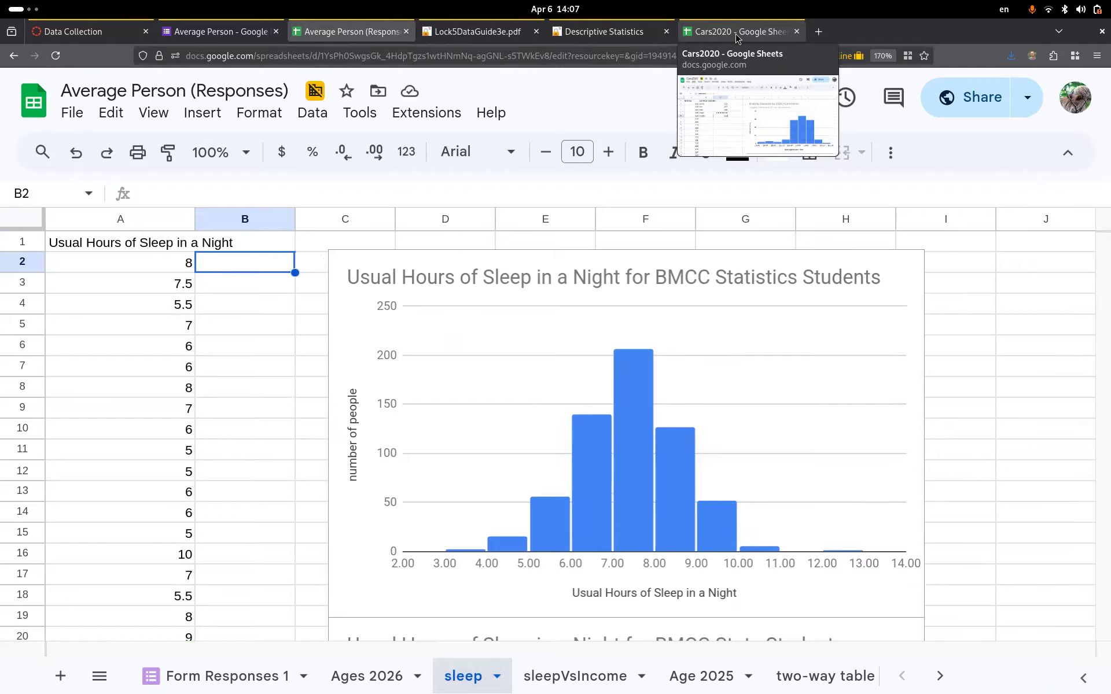
- Select the Cars2020 summary table B1:C6, undoing an accidental paste over it
{"action": "left_click", "coordinate": [735, 31]}
{"action": "left_click_drag", "start_coordinate": [186, 245], "coordinate": [277, 351]}
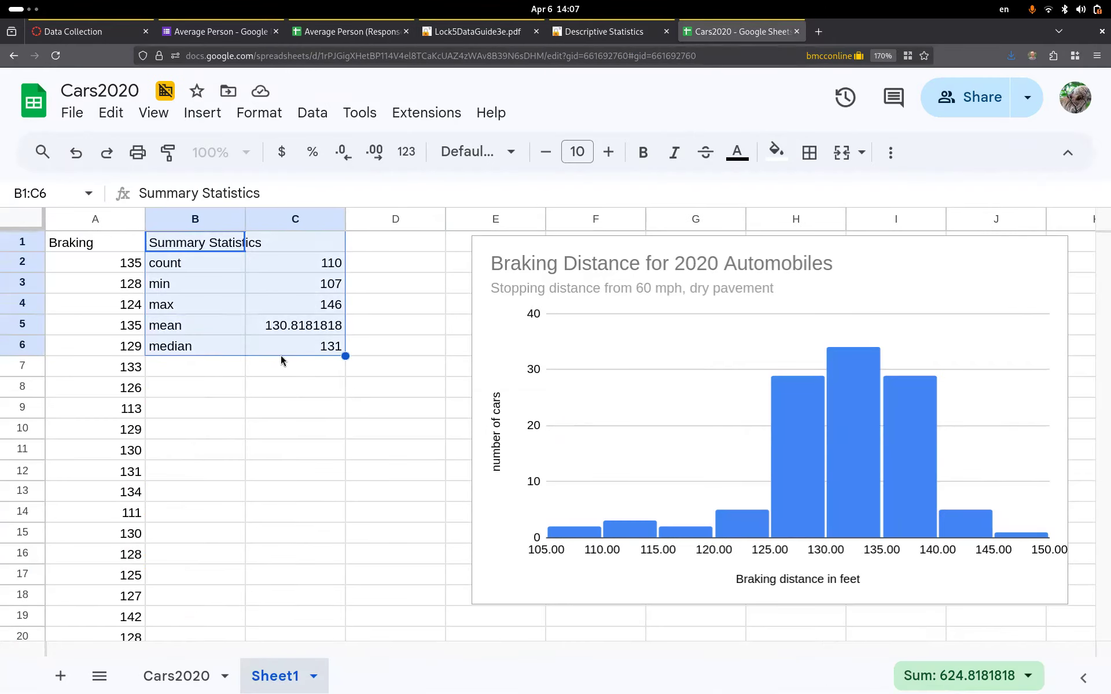
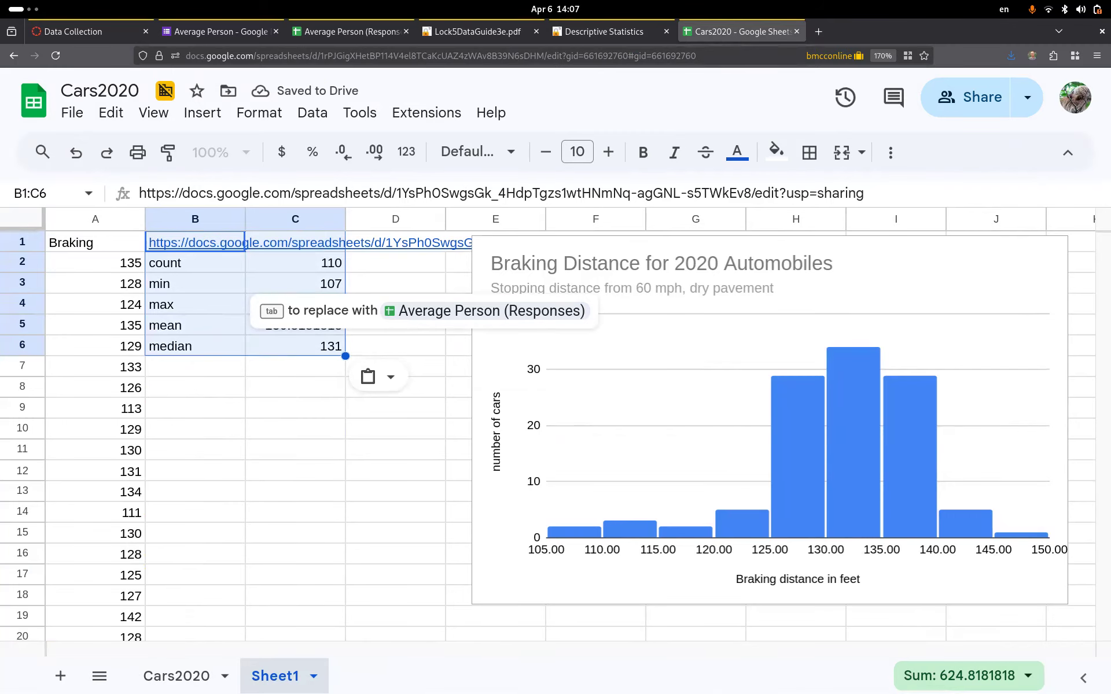
{"action": "key", "text": "ctrl+z"}
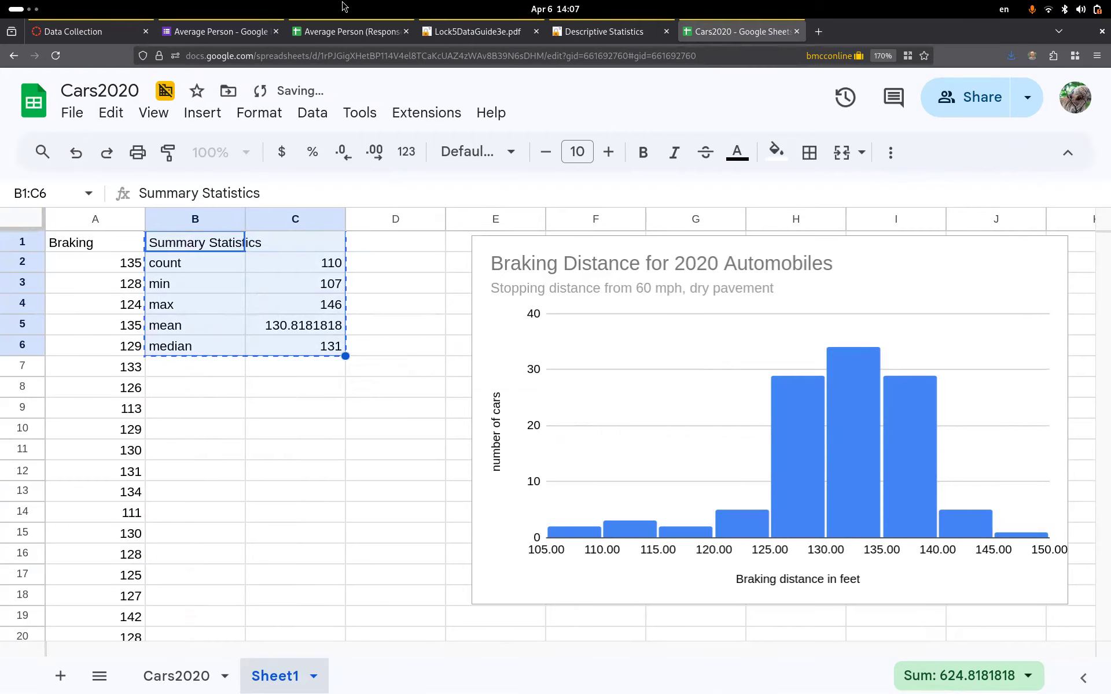
- Paste the summary statistics block beside the sleep data and move the histogram right, clear of it
{"action": "left_click", "coordinate": [347, 31]}
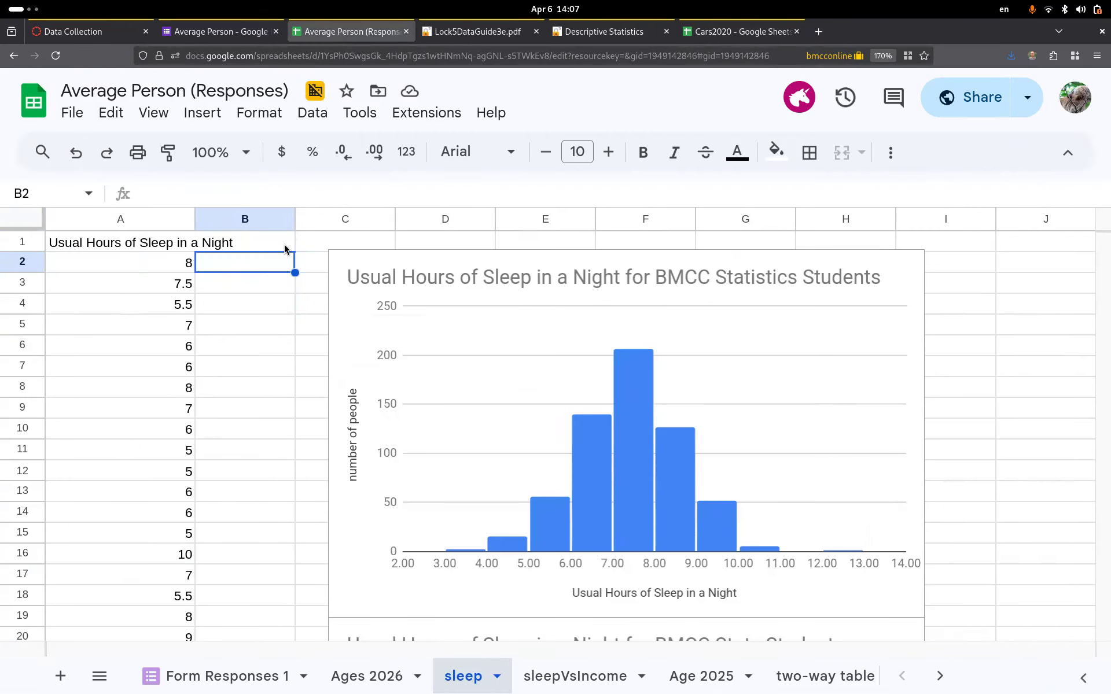
{"action": "left_click", "coordinate": [257, 245]}
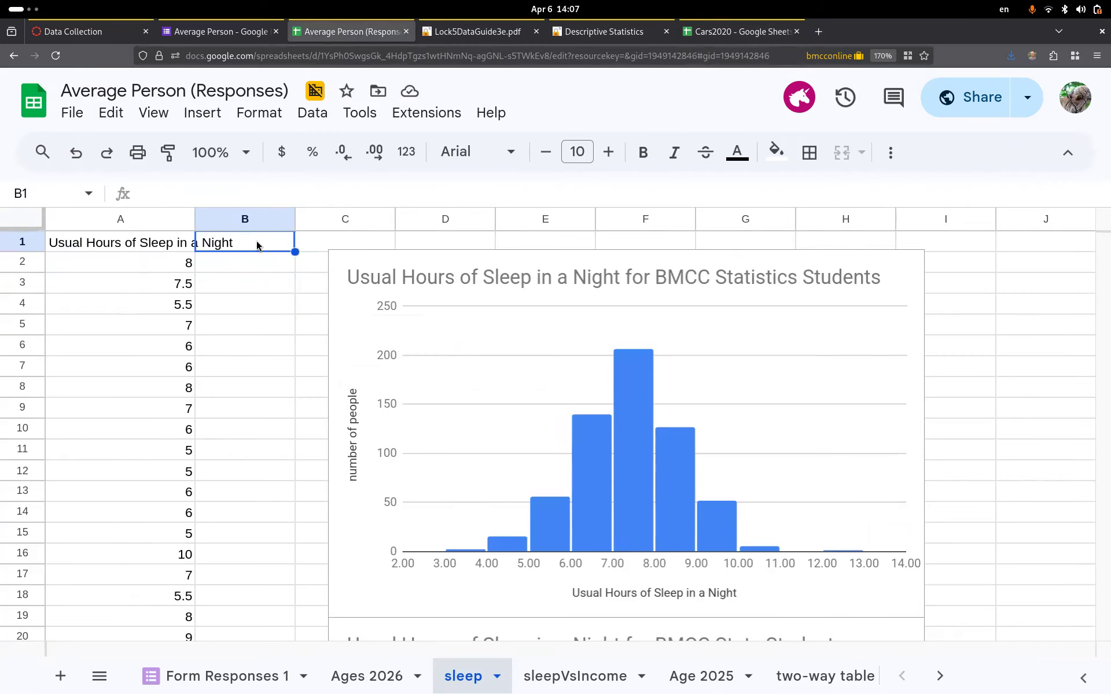
{"action": "type", "text": "Summary Statistics count min max mean median"}
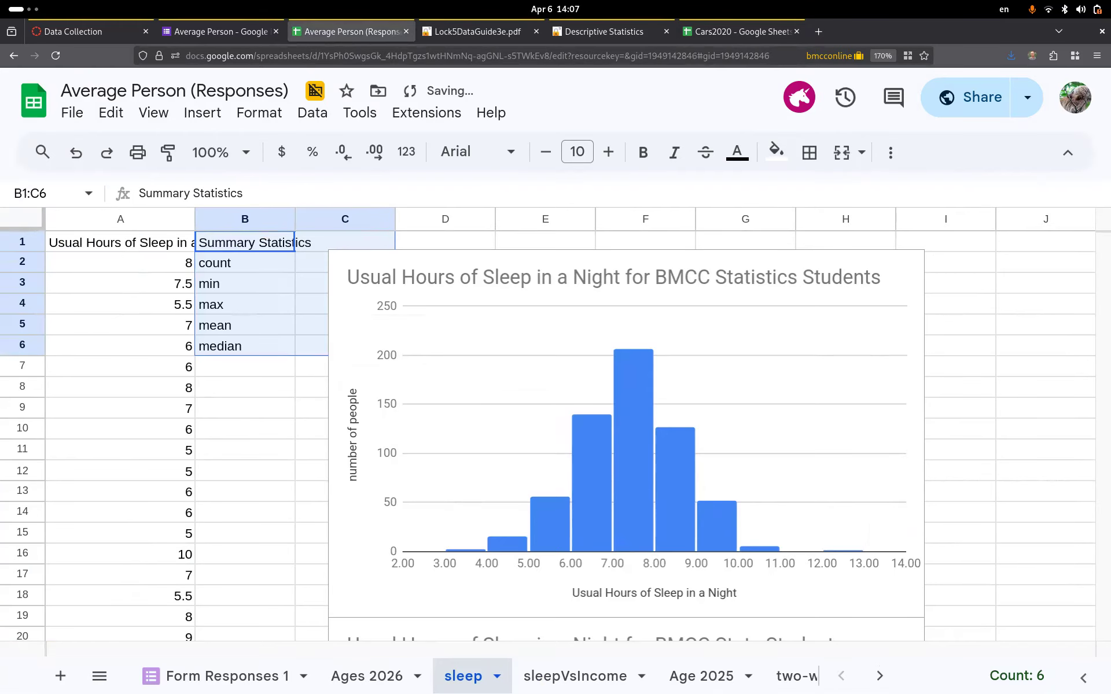
{"action": "left_click", "coordinate": [598, 261]}
{"action": "left_click_drag", "start_coordinate": [599, 262], "coordinate": [709, 254]}
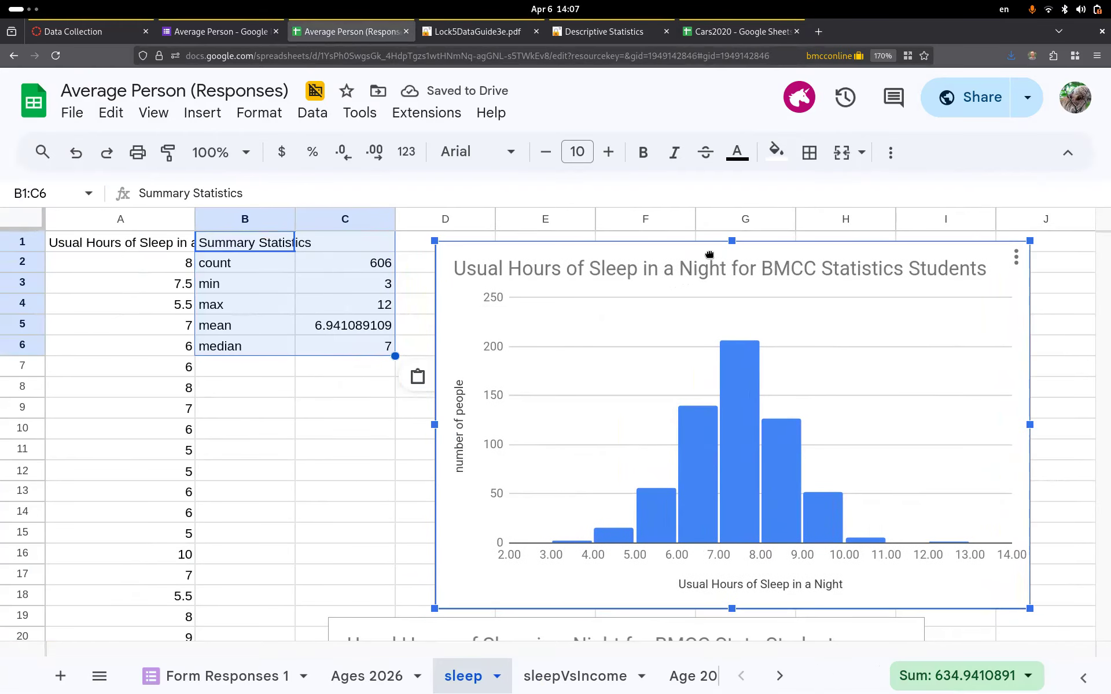
{"action": "left_click", "coordinate": [243, 266]}
- Check the count, minimum, maximum, mean and median formulas in the sleep table
{"action": "left_click", "coordinate": [362, 259]}
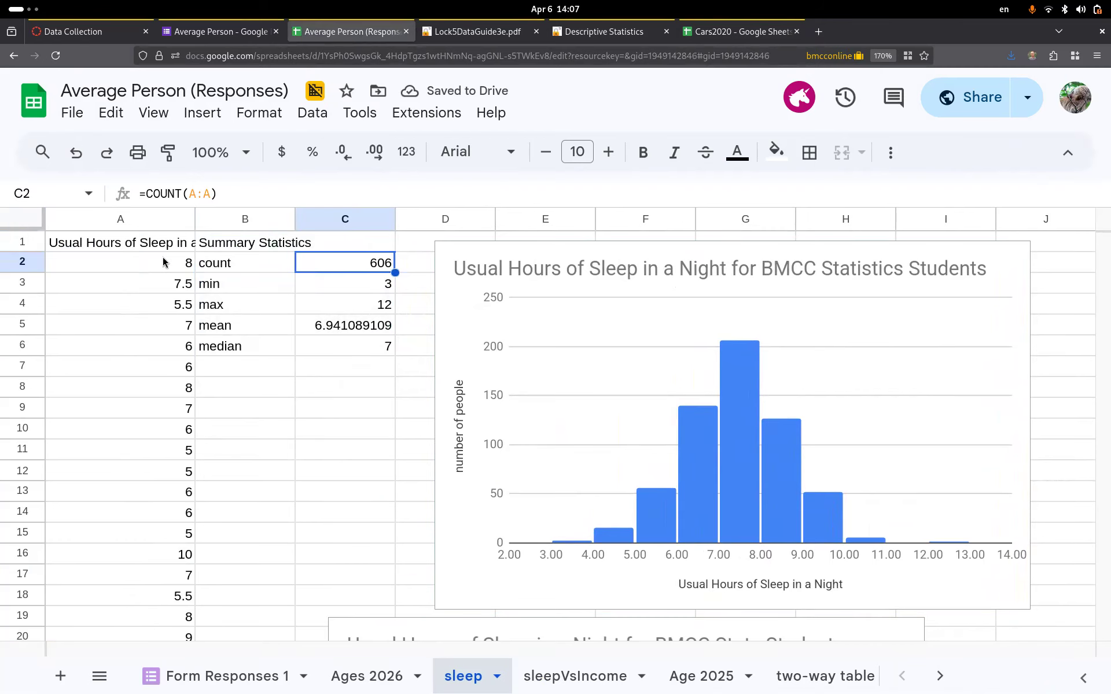
{"action": "left_click", "coordinate": [356, 287]}
{"action": "left_click", "coordinate": [356, 311]}
{"action": "left_click", "coordinate": [348, 328]}
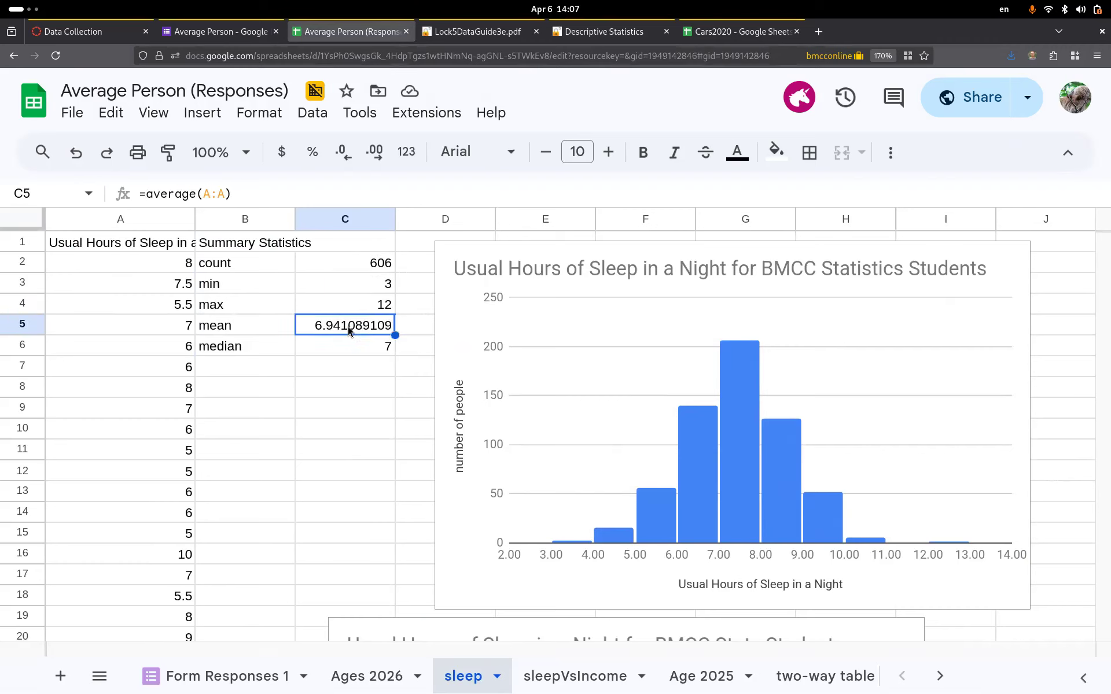
{"action": "left_click", "coordinate": [348, 346]}
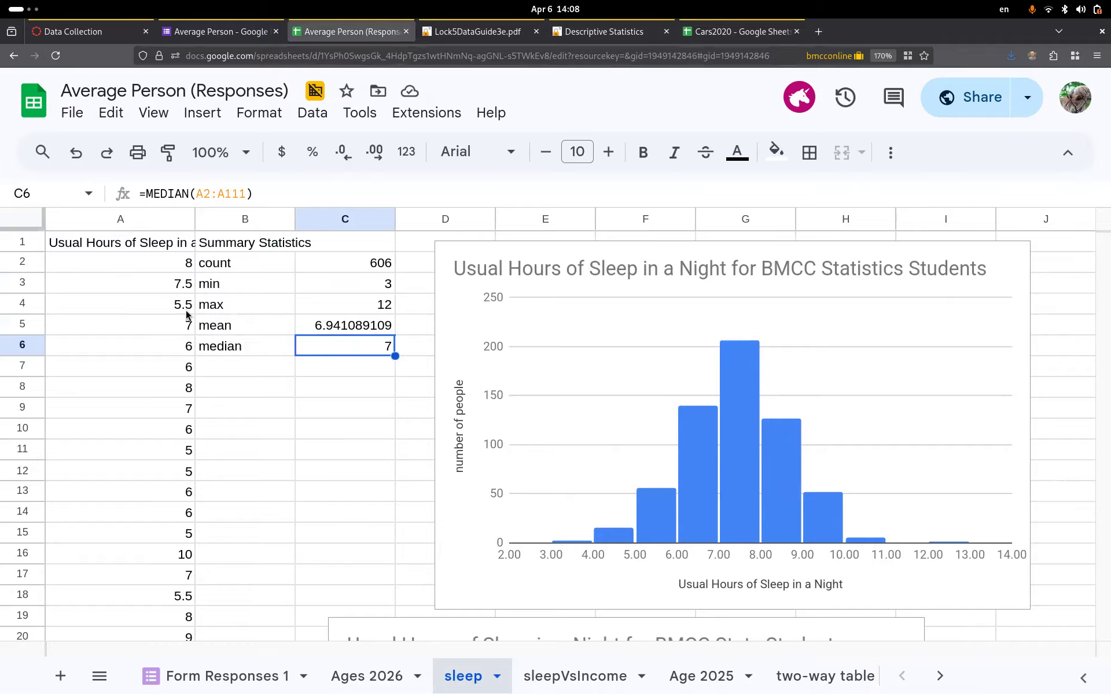
- Reduce the sleep mean's decimal places until it shows 6.94
{"action": "left_click", "coordinate": [373, 328]}
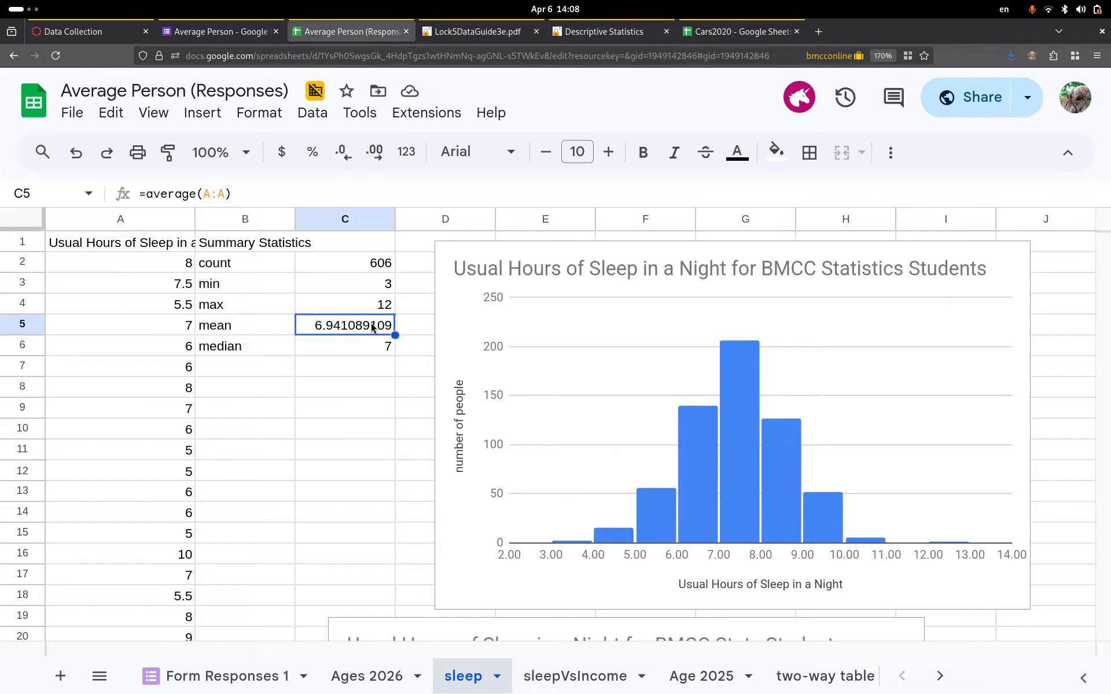
{"action": "left_click", "coordinate": [343, 152]}
{"action": "left_click", "coordinate": [344, 152]}
{"action": "left_click", "coordinate": [345, 153]}
{"action": "left_click", "coordinate": [345, 152]}
{"action": "left_click", "coordinate": [344, 153]}
{"action": "left_click", "coordinate": [344, 153]}
{"action": "left_click", "coordinate": [345, 152]}
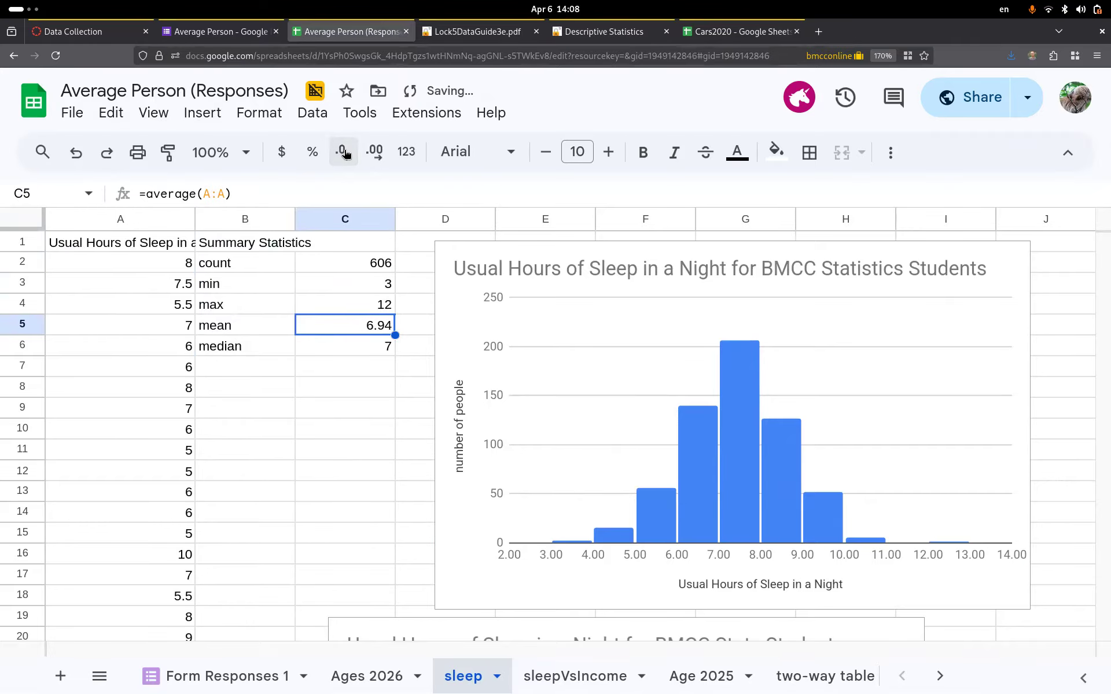
{"action": "left_click", "coordinate": [387, 367]}
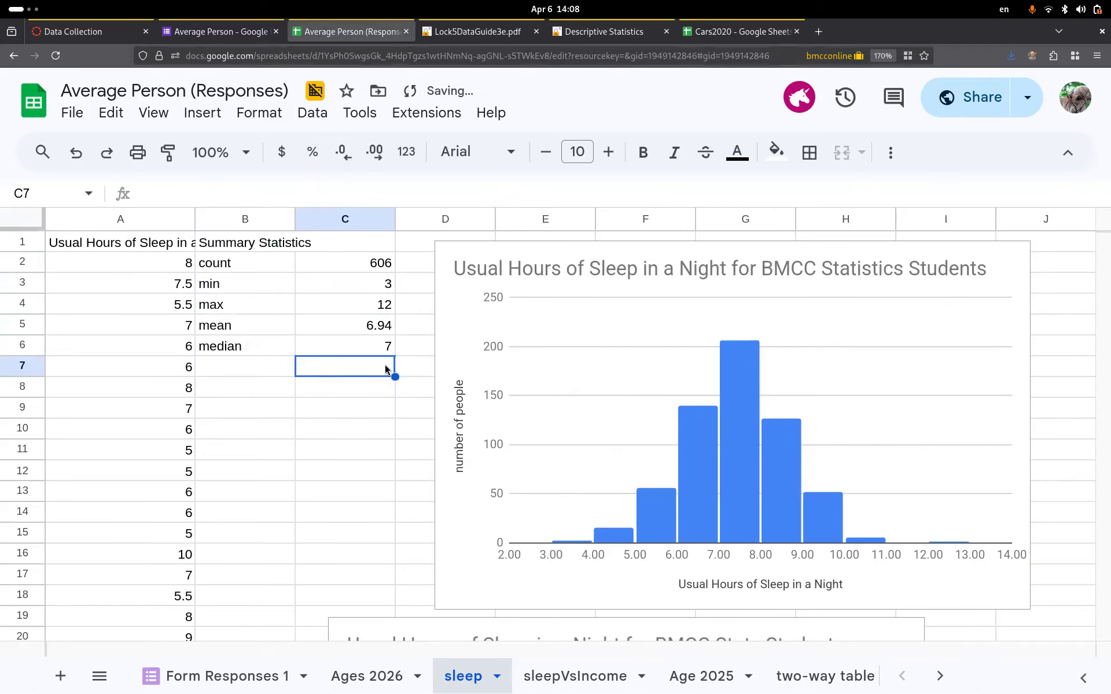
{"action": "left_click", "coordinate": [366, 676]}
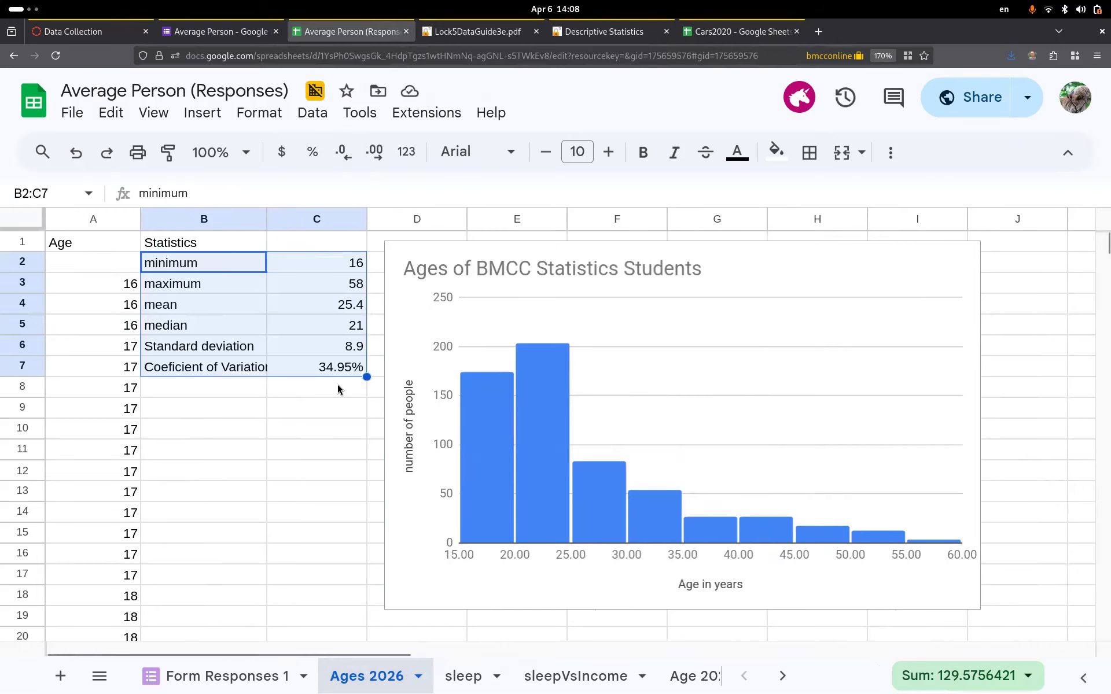
- Move the standard deviation and coefficient of variation rows two rows down, and minimum–median down one
{"action": "left_click", "coordinate": [211, 354]}
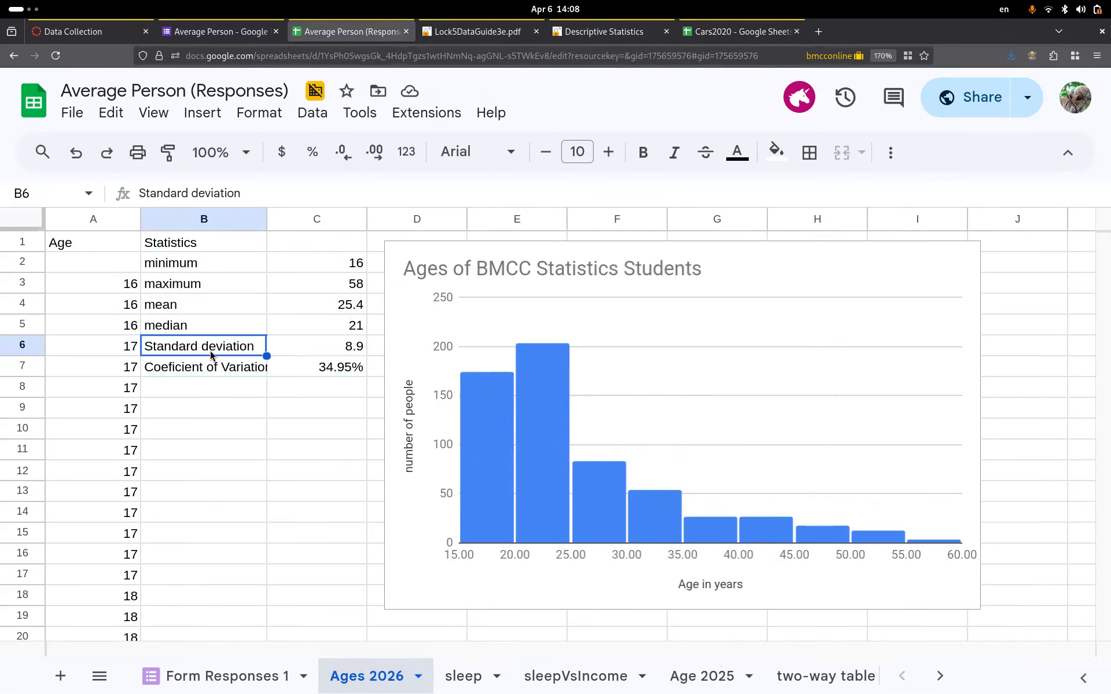
{"action": "key", "text": "shift+Right"}
{"action": "key", "text": "shift+Down"}
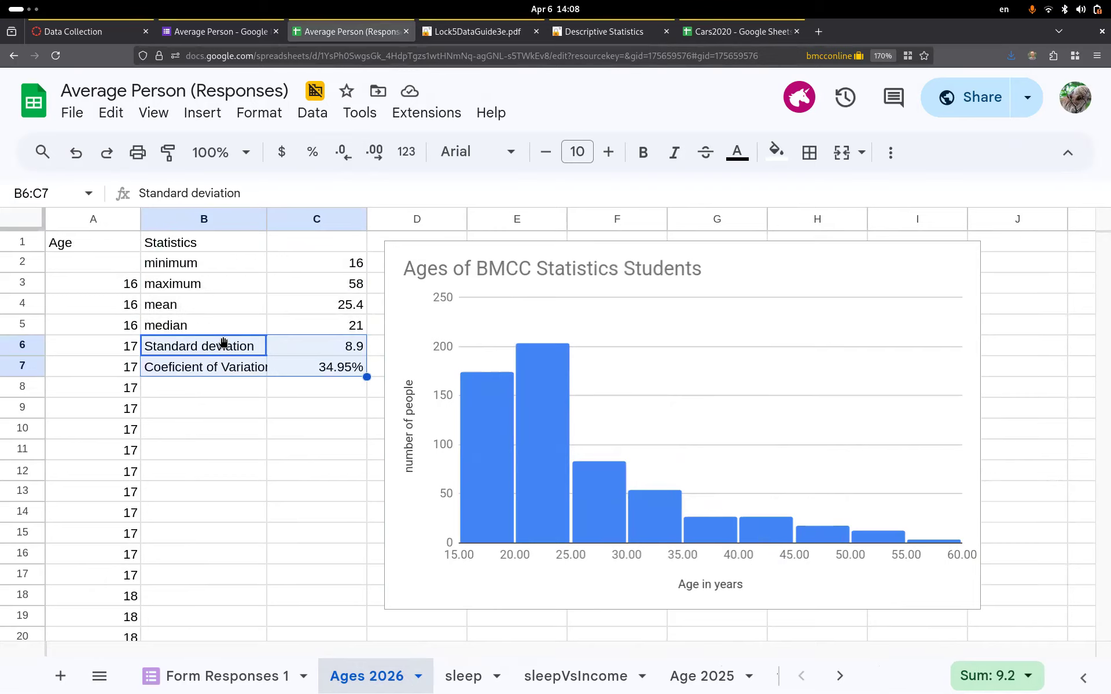
{"action": "left_click_drag", "start_coordinate": [224, 340], "coordinate": [225, 387]}
{"action": "left_click_drag", "start_coordinate": [204, 264], "coordinate": [303, 347]}
- Add a 'count' label in B2 with =count(A:A) beside it, giving 602
{"action": "left_click", "coordinate": [238, 260]}
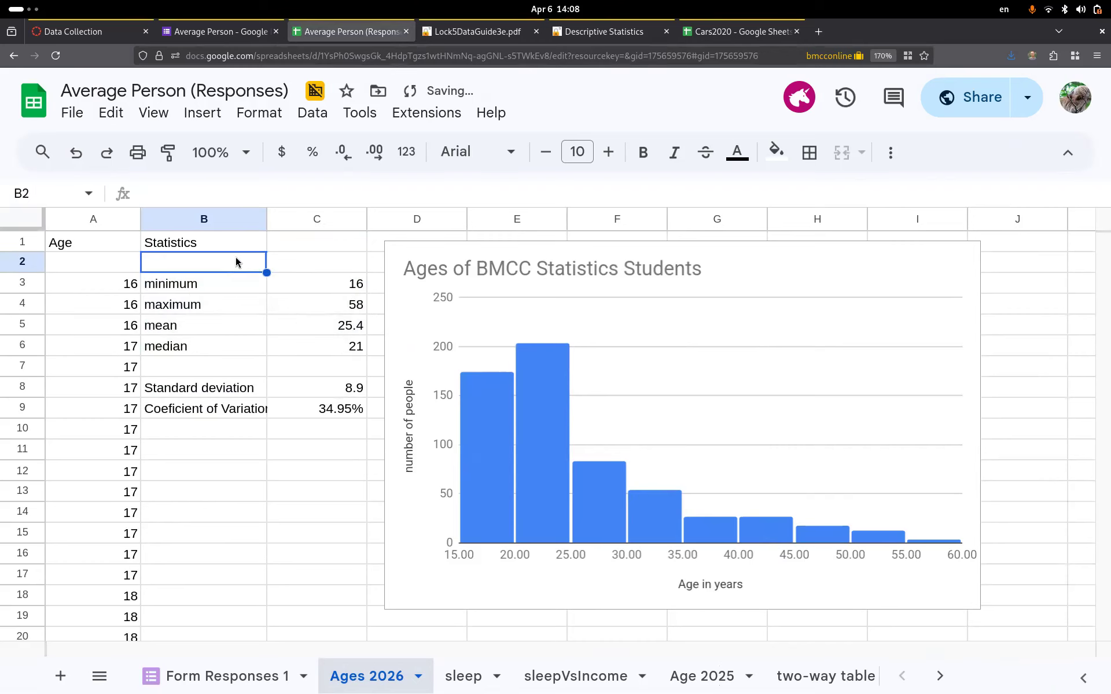
{"action": "type", "text": "count"}
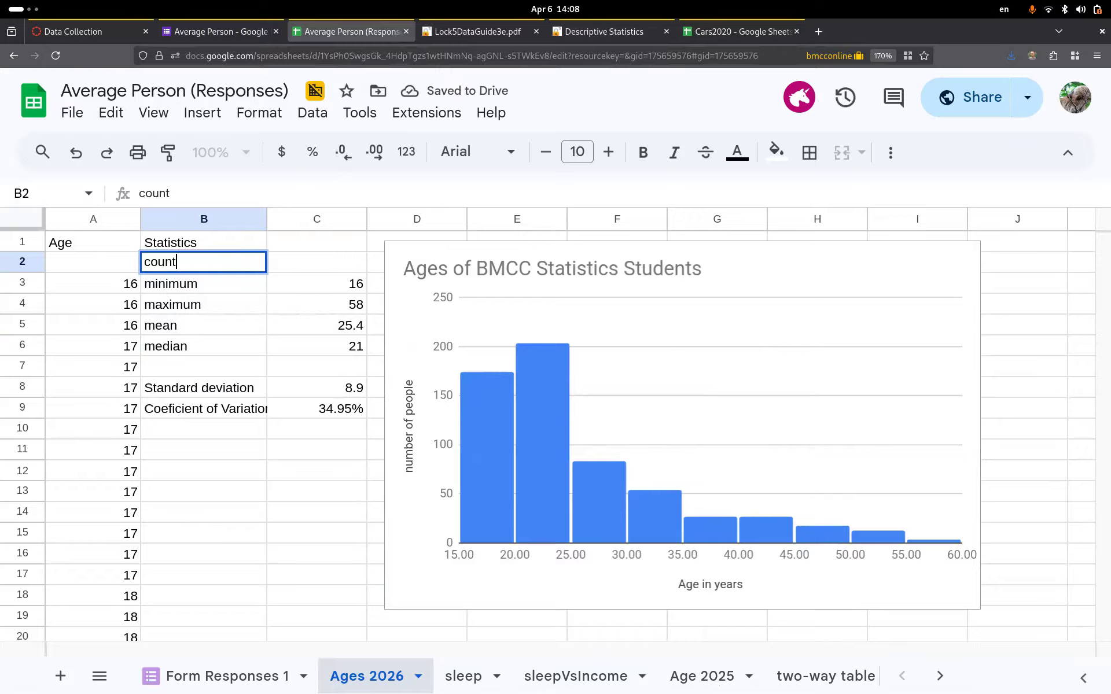
{"action": "key", "text": "Tab"}
{"action": "type", "text": "="}
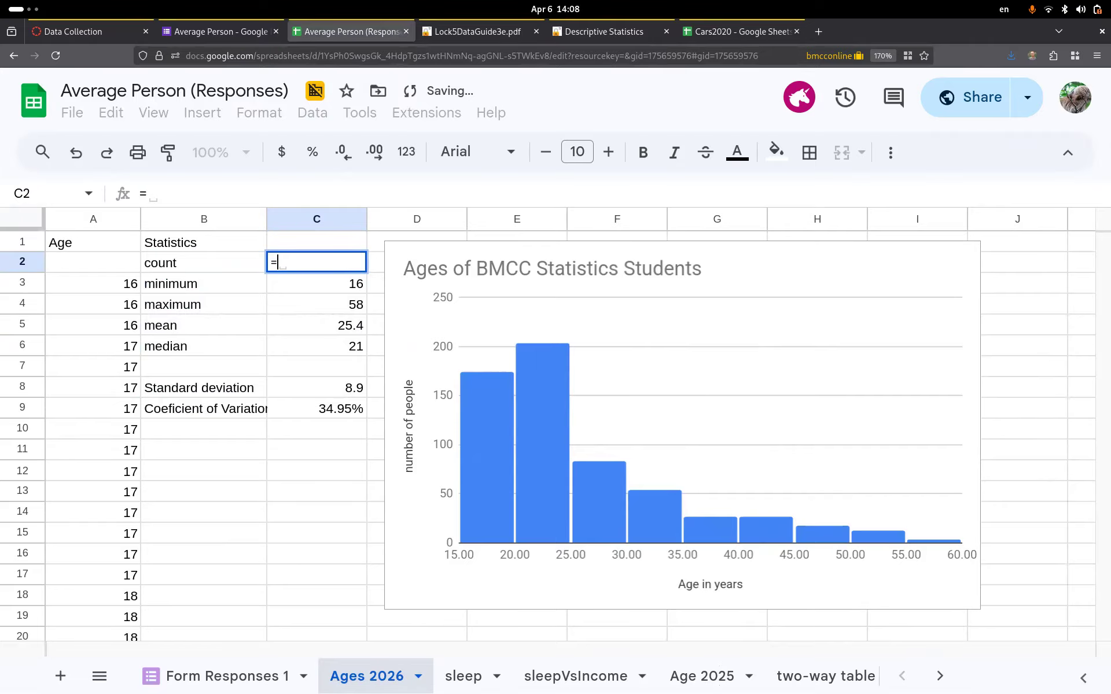
{"action": "type", "text": "count("}
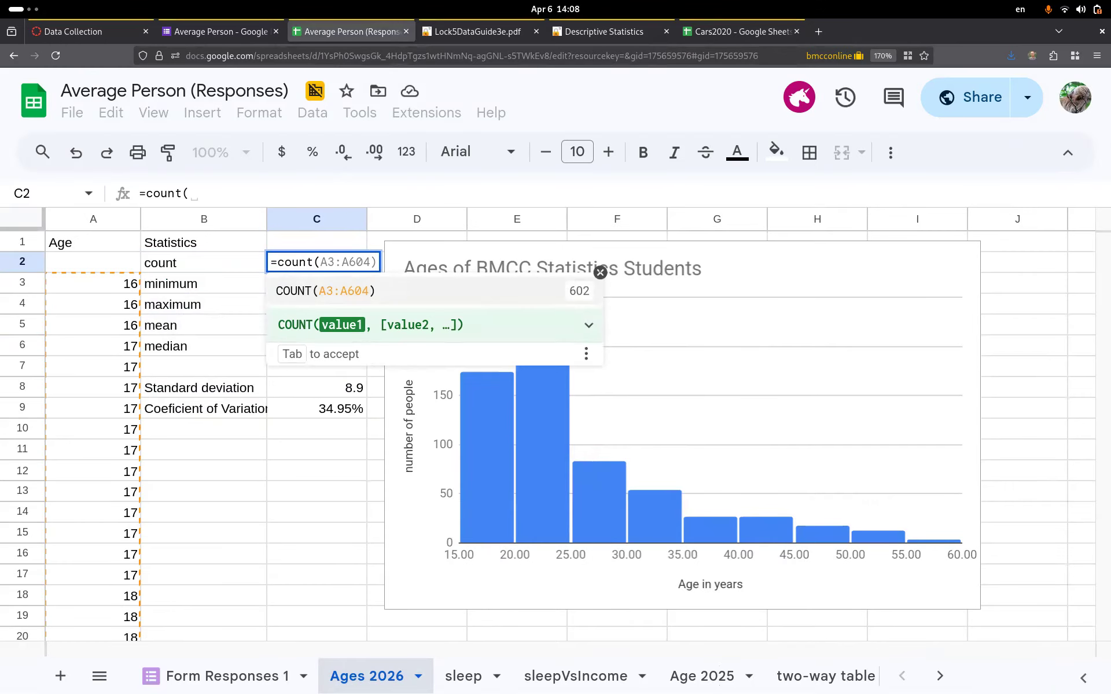
{"action": "left_click", "coordinate": [91, 219]}
{"action": "type", "text": ")"}
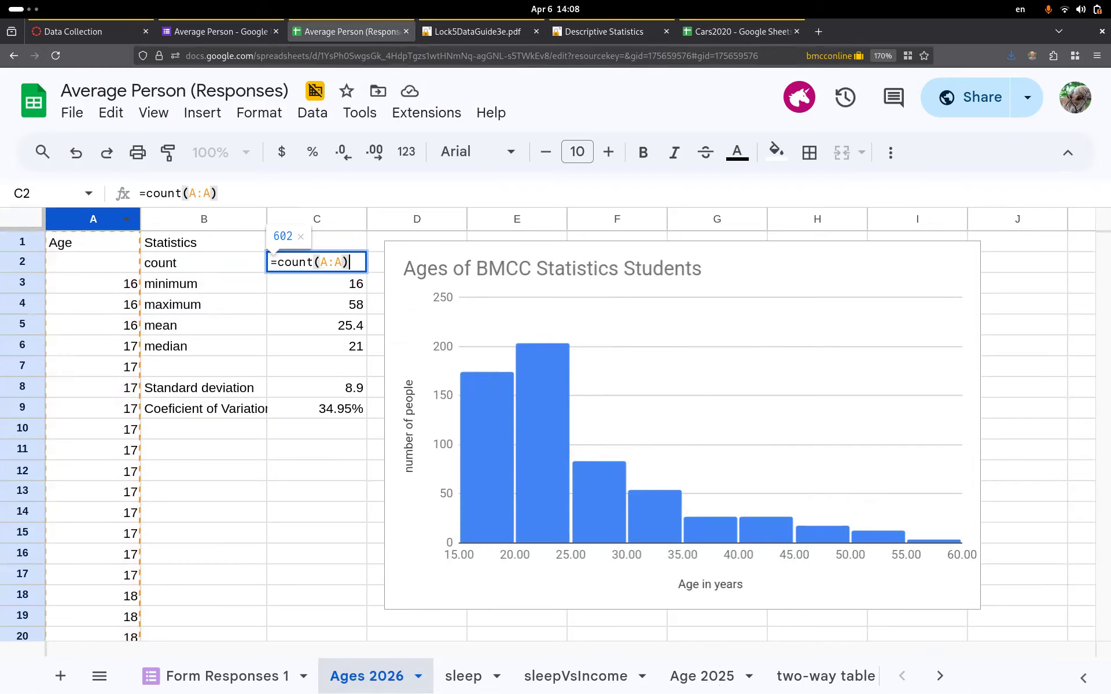
{"action": "key", "text": "Return"}
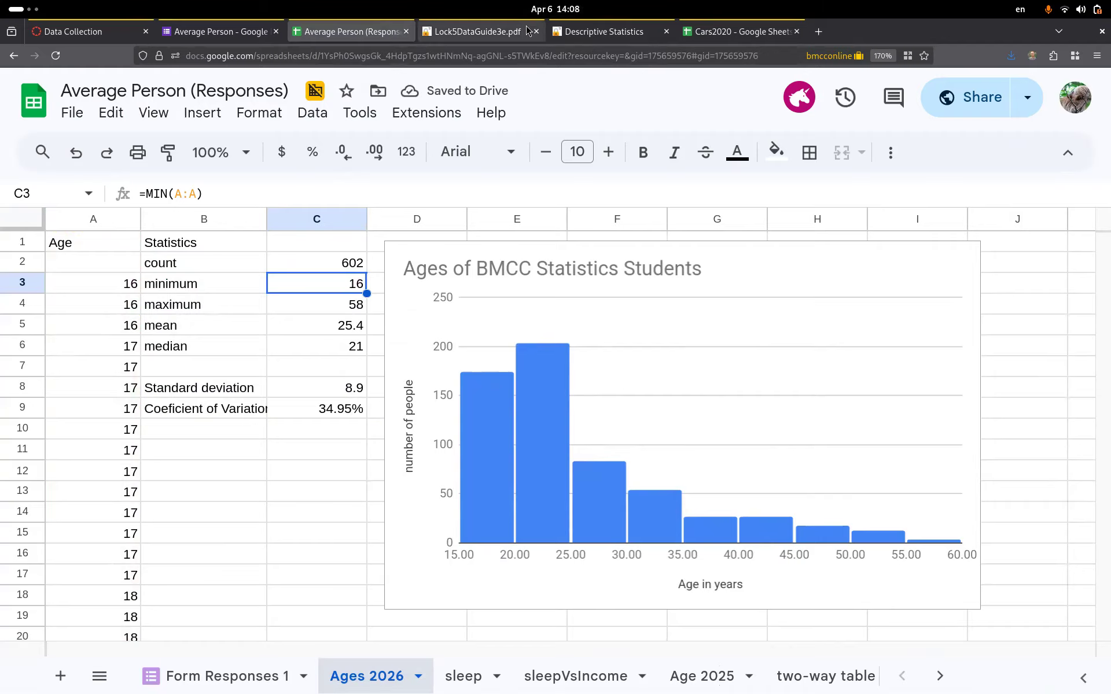
{"action": "left_click", "coordinate": [458, 686]}
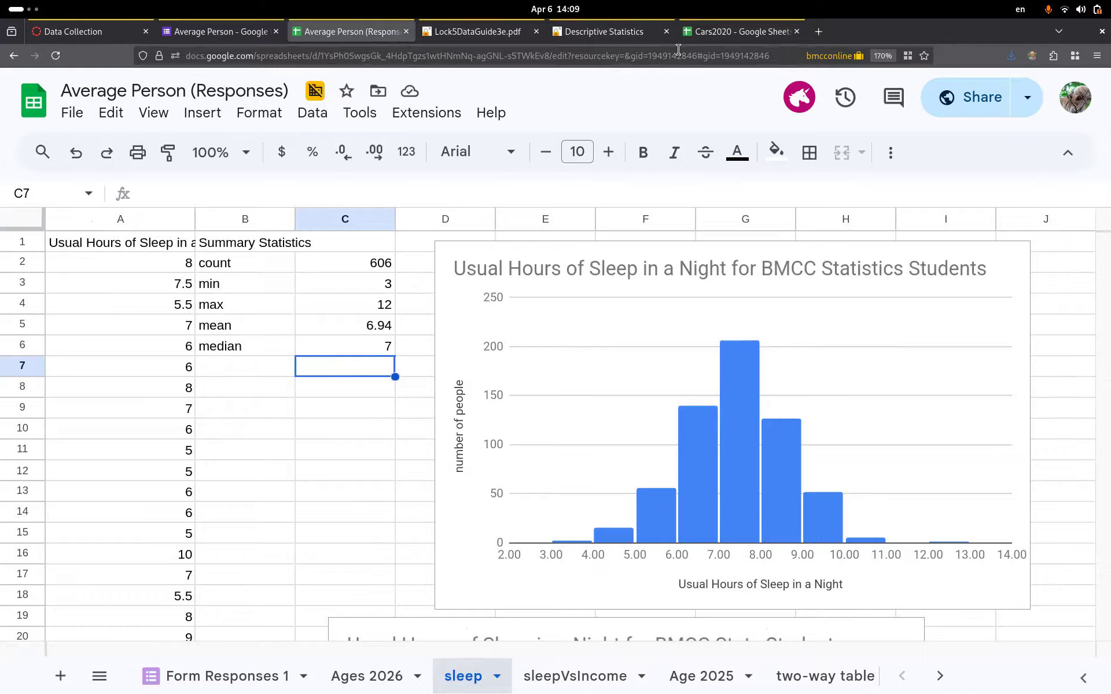
{"action": "left_click", "coordinate": [373, 678]}
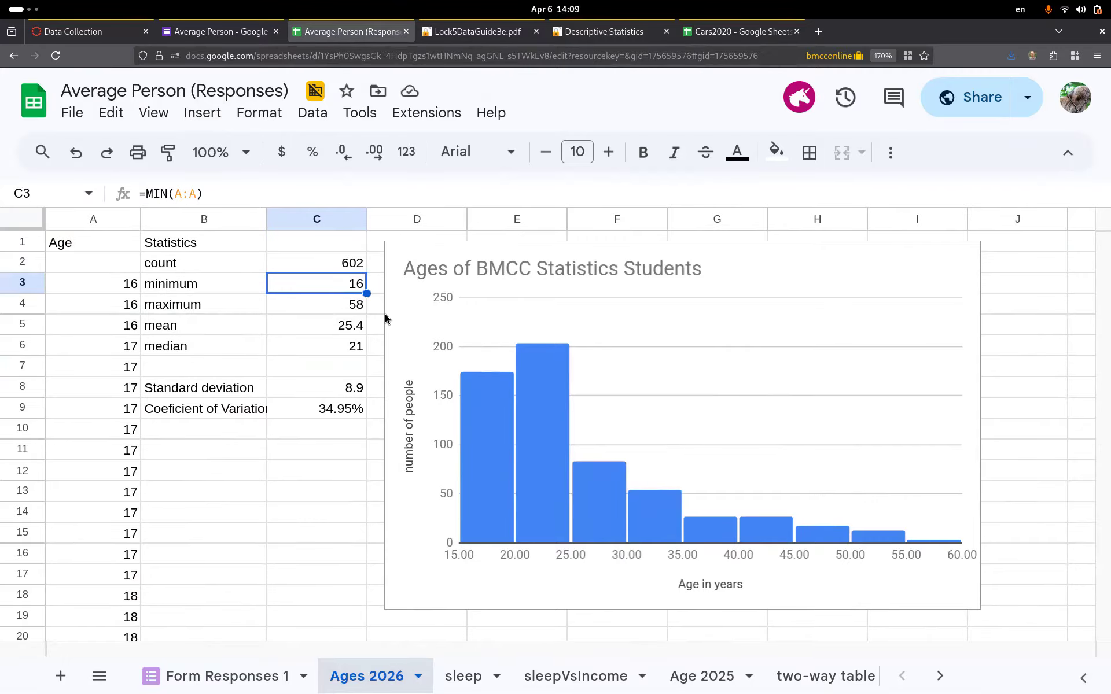
- Screenshot the age statistics table and histogram to the clipboard, then switch to the Xournal notes
{"action": "key", "text": "Print"}
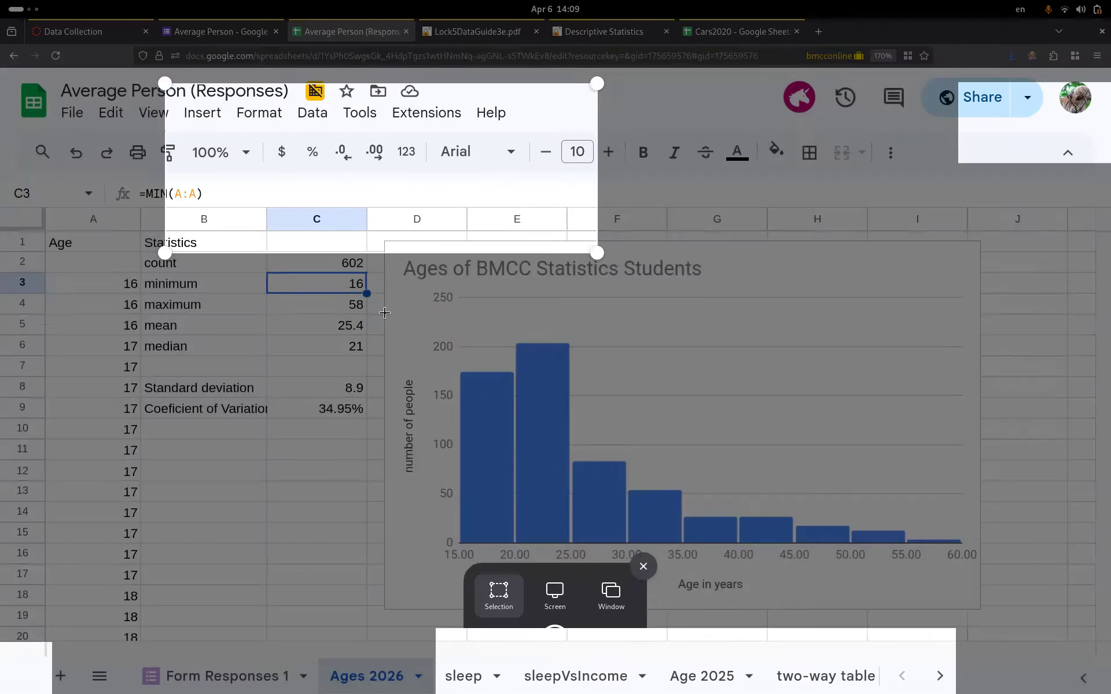
{"action": "left_click_drag", "start_coordinate": [388, 97], "coordinate": [368, 221]}
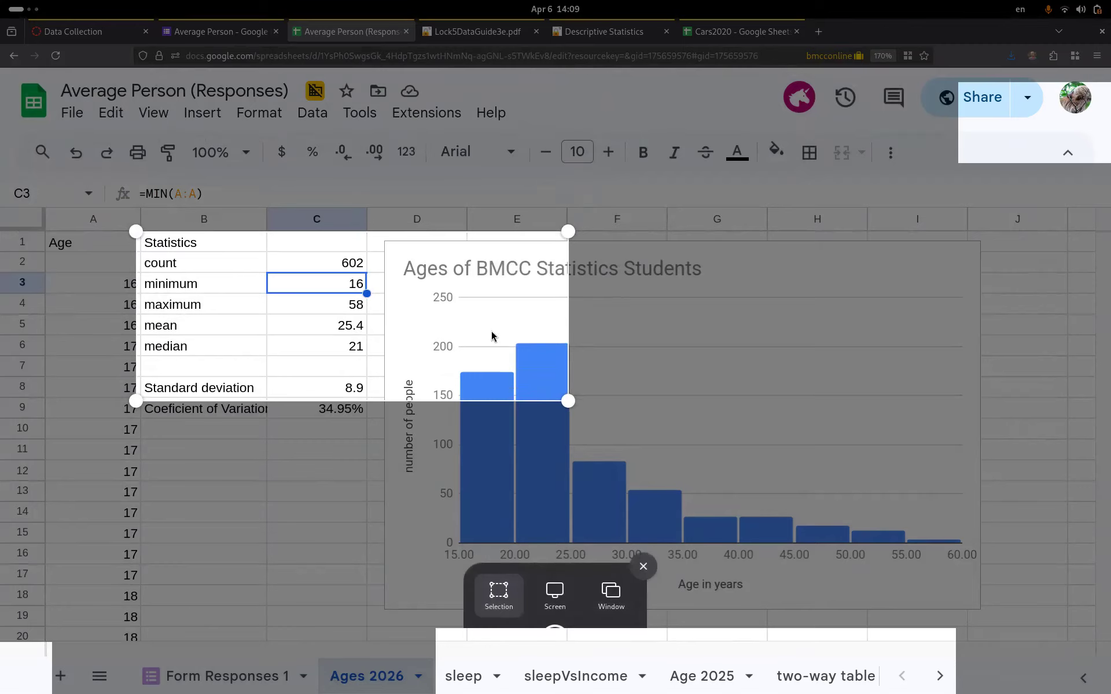
{"action": "left_click_drag", "start_coordinate": [625, 439], "coordinate": [979, 595]}
{"action": "key", "text": "Return"}
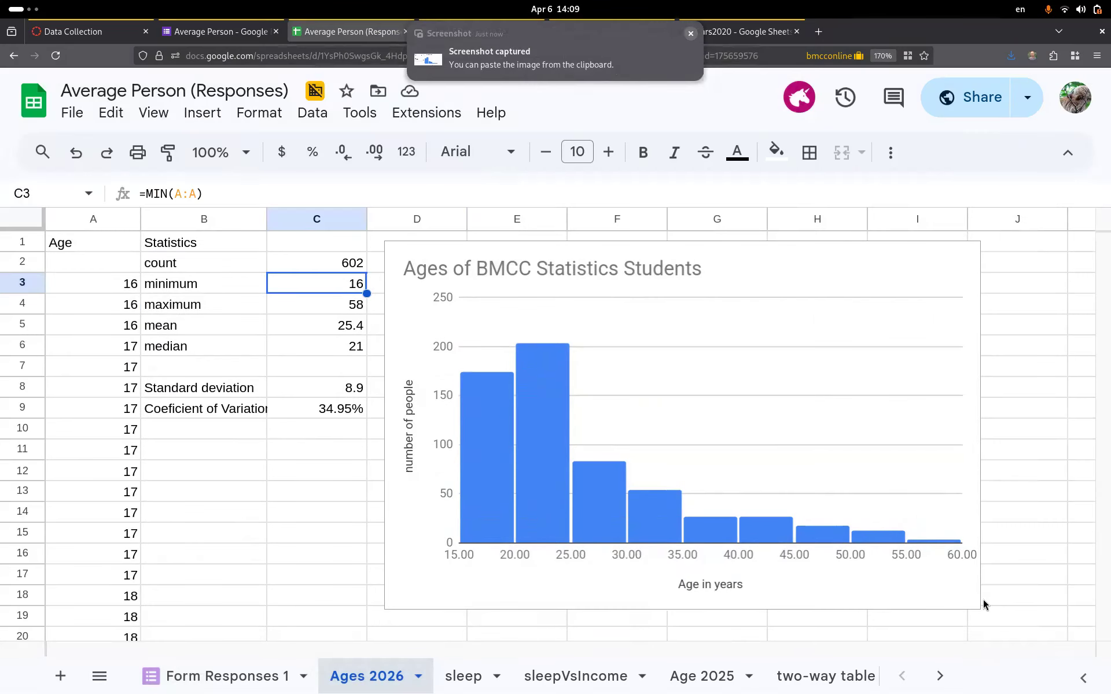
{"action": "mouse_move", "coordinate": [2, 3]}
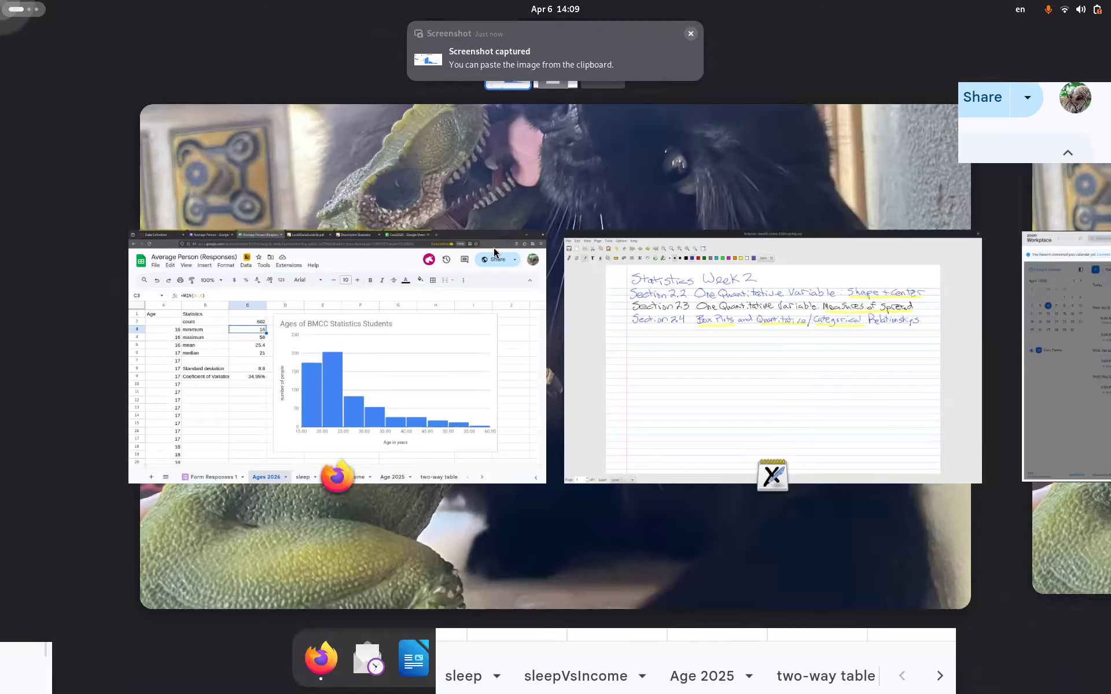
{"action": "left_click", "coordinate": [701, 354]}
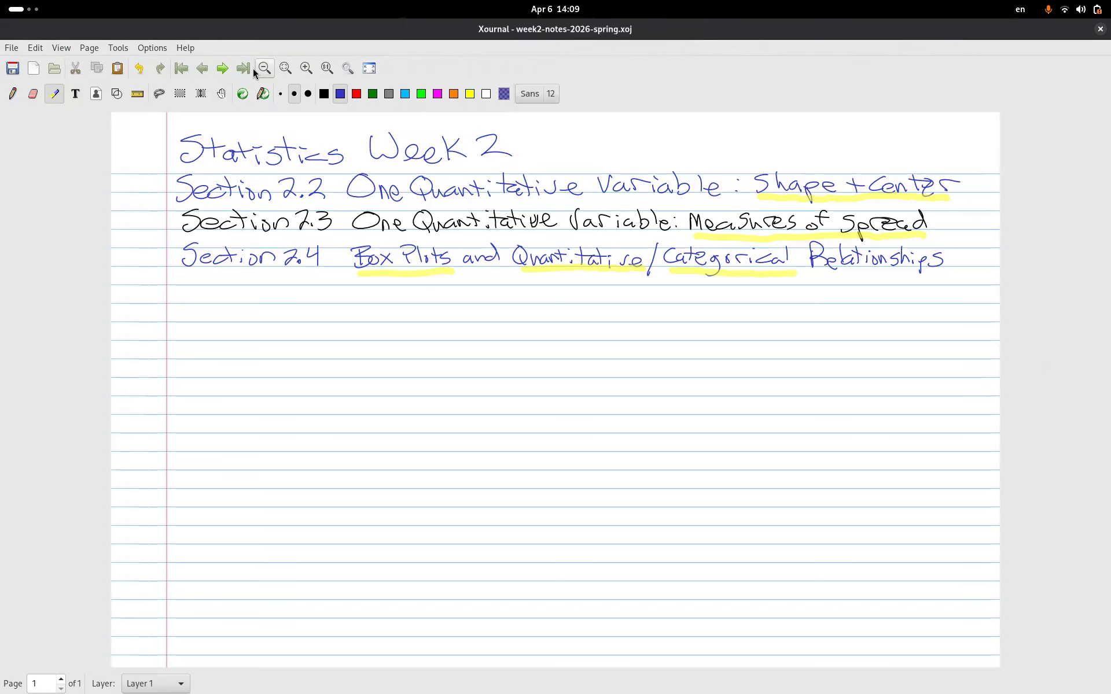
- Add a second page in Xournal and paste the age table and histogram onto it
{"action": "left_click", "coordinate": [217, 70]}
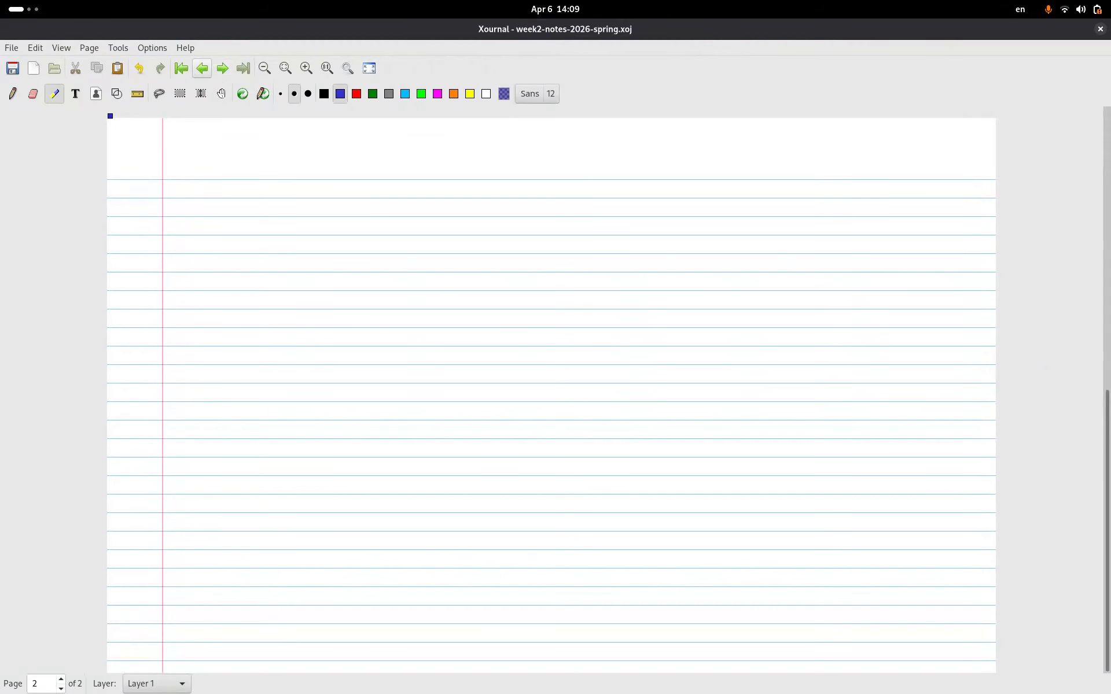
{"action": "key", "text": "ctrl+v"}
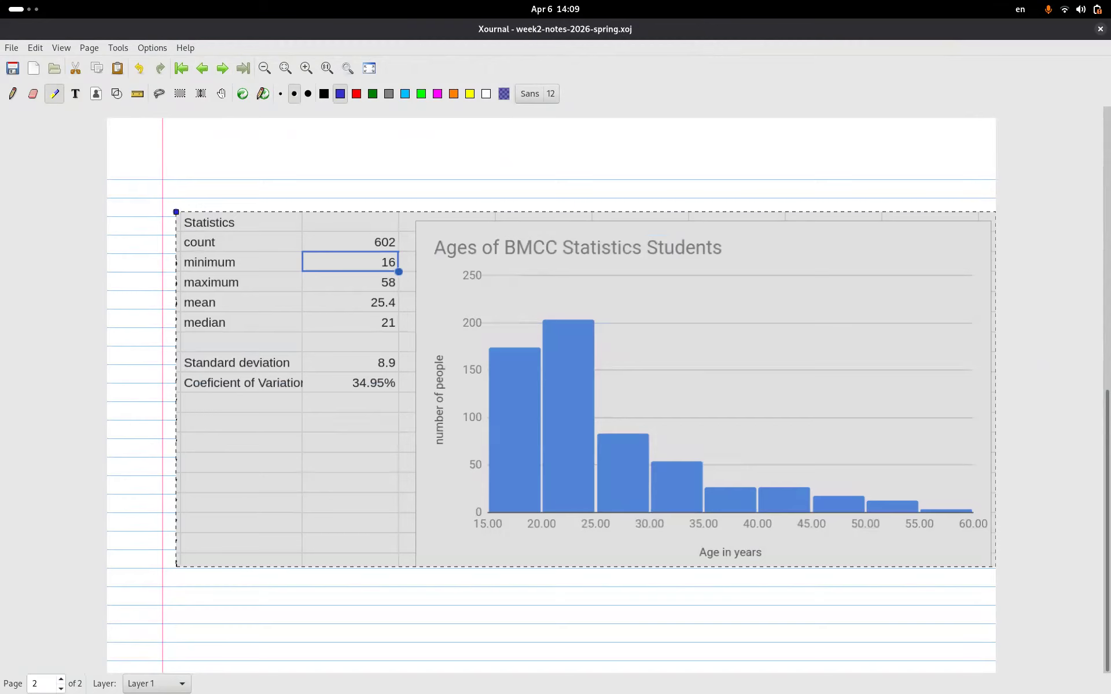
{"action": "left_click", "coordinate": [510, 190]}
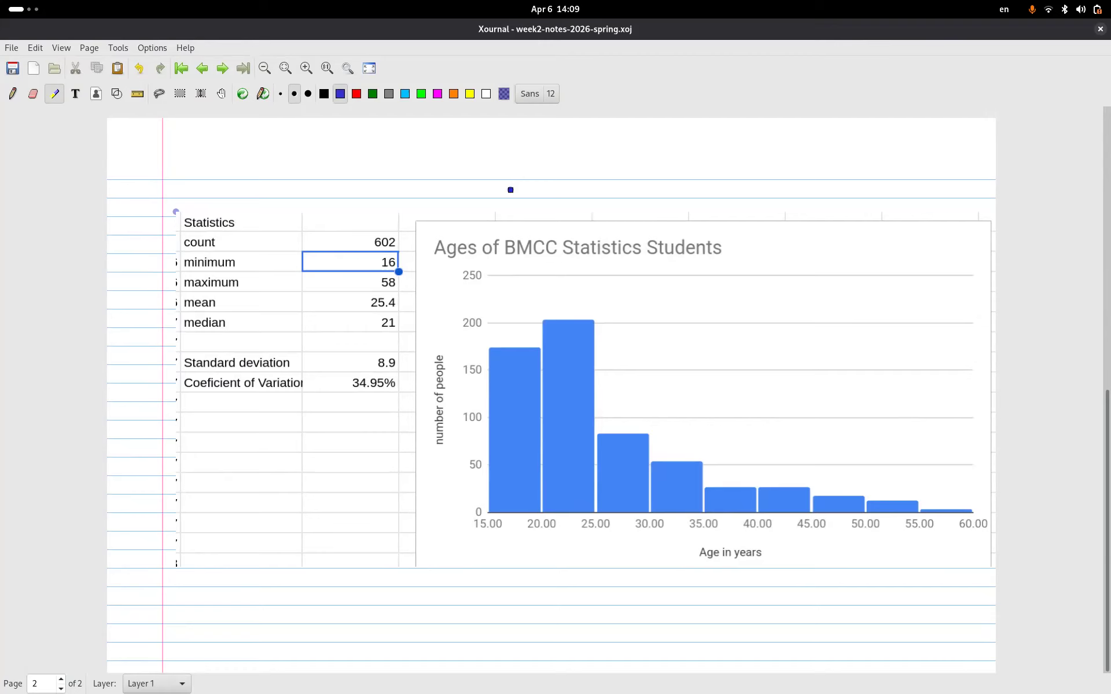
- With a red pen, mark under 25 on the age axis and begin a label below the chart
{"action": "left_click", "coordinate": [357, 94]}
{"action": "left_click", "coordinate": [12, 93]}
{"action": "left_click", "coordinate": [356, 93]}
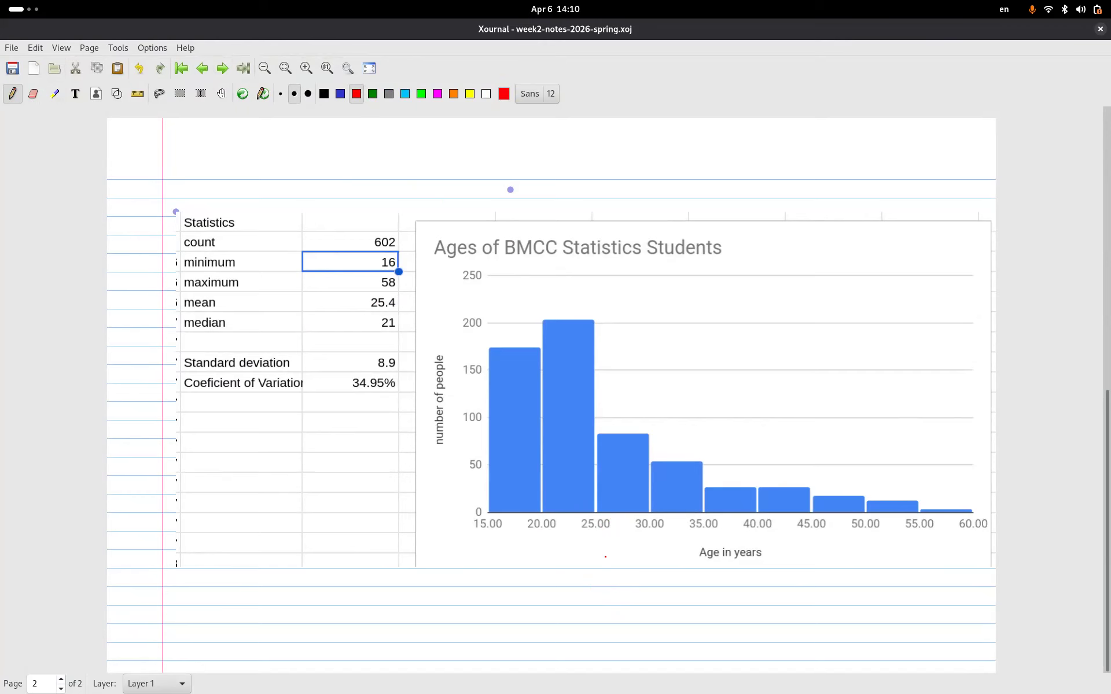
{"action": "mouse_move", "coordinate": [604, 529]}
{"action": "left_mouse_down"}
{"action": "mouse_move", "coordinate": [605, 574]}
{"action": "mouse_move", "coordinate": [602, 543]}
{"action": "left_mouse_up"}
{"action": "left_click_drag", "start_coordinate": [602, 592], "coordinate": [619, 602]}
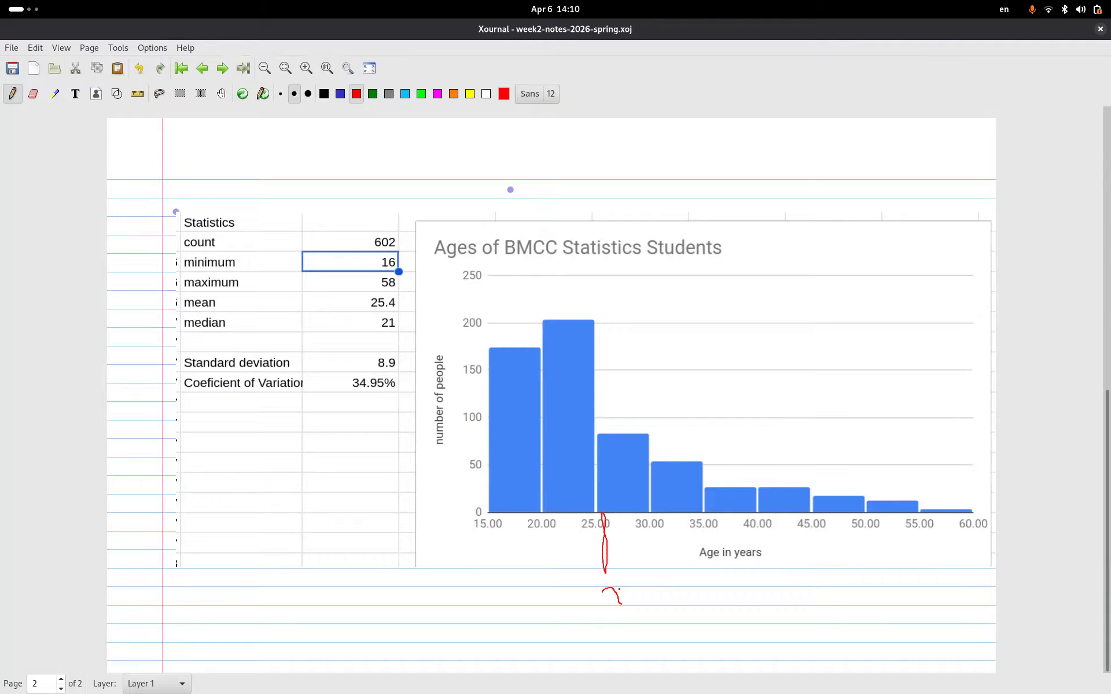